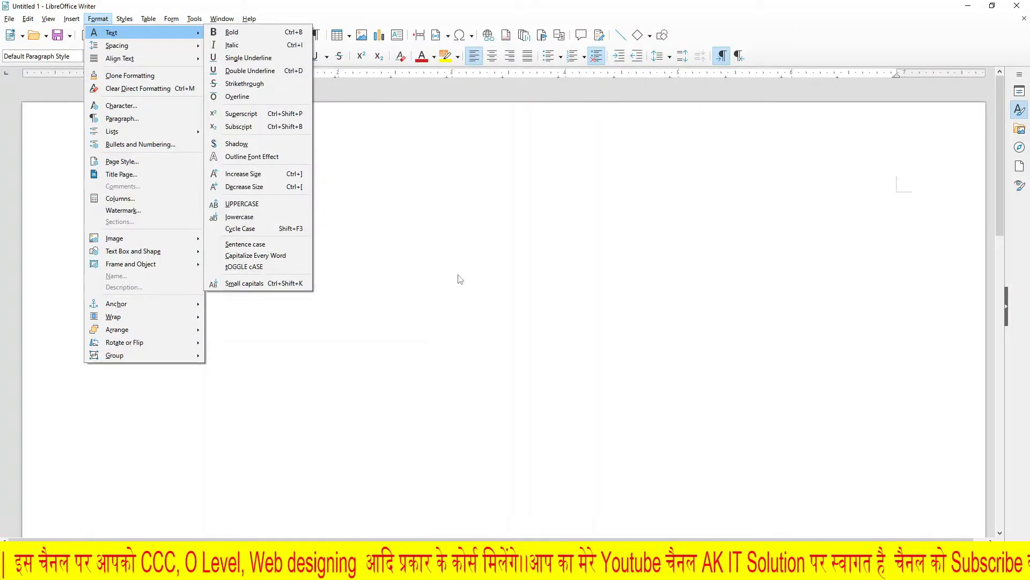
Step: Enter the text "Ak it solution" on the first line of the blank document
click(460, 279)
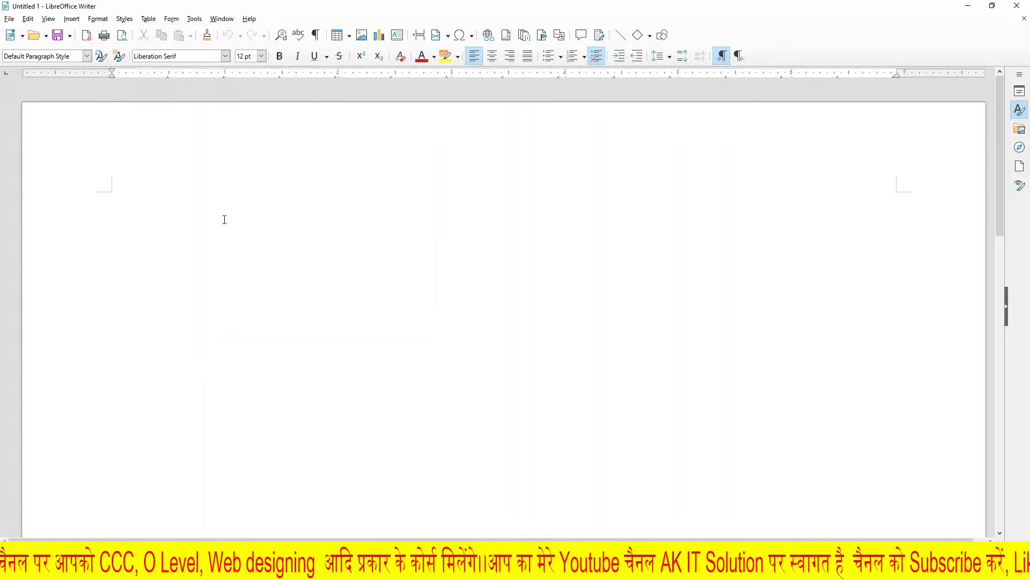
scroll(237, 237, up, 4)
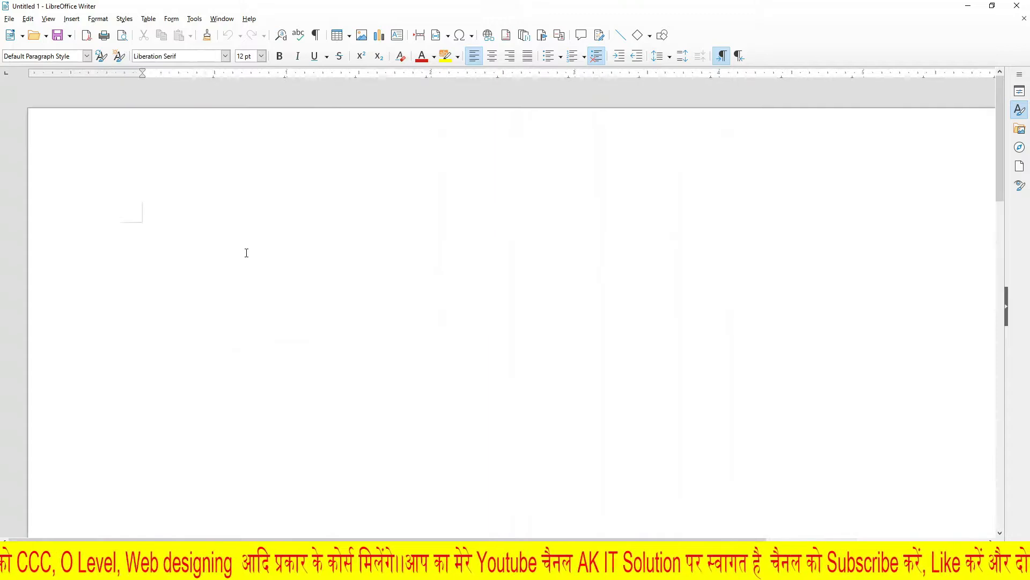
text(Ak it solution)
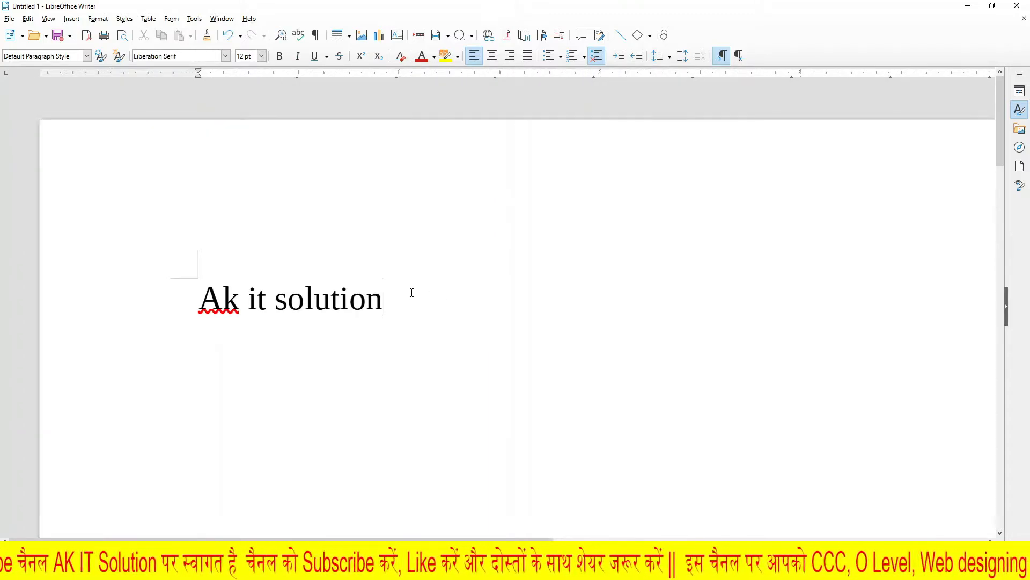
Step: Apply bold formatting to the whole "Ak it solution" line
key(shift+Left)
key(shift+Left)
key(shift+Home)
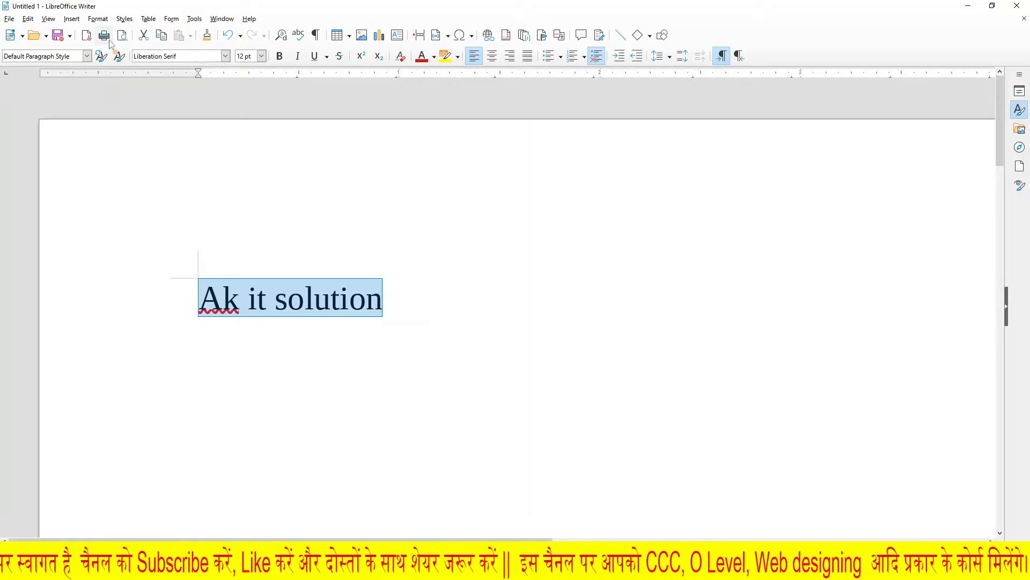
click(99, 20)
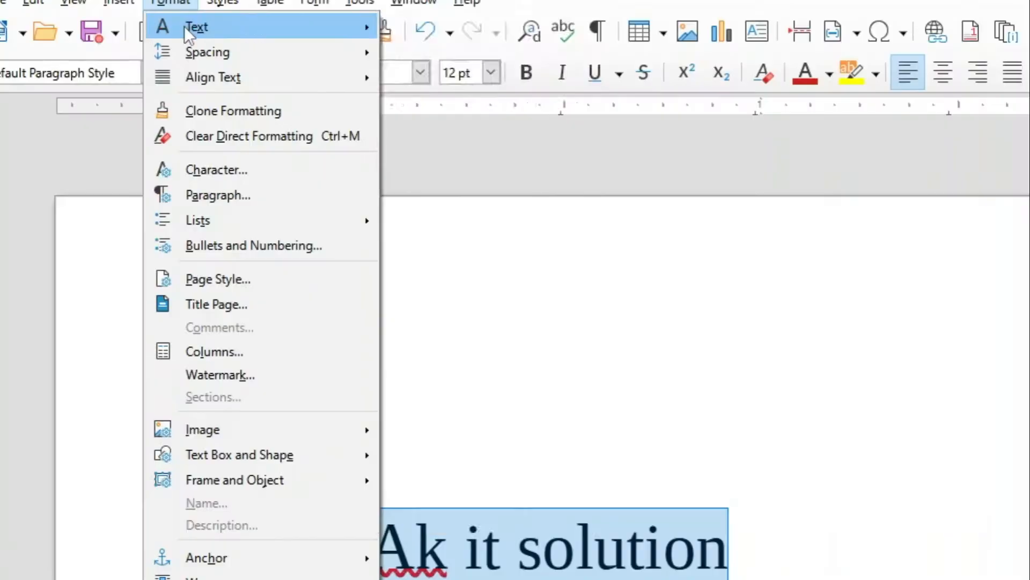
mouse_move(105, 32)
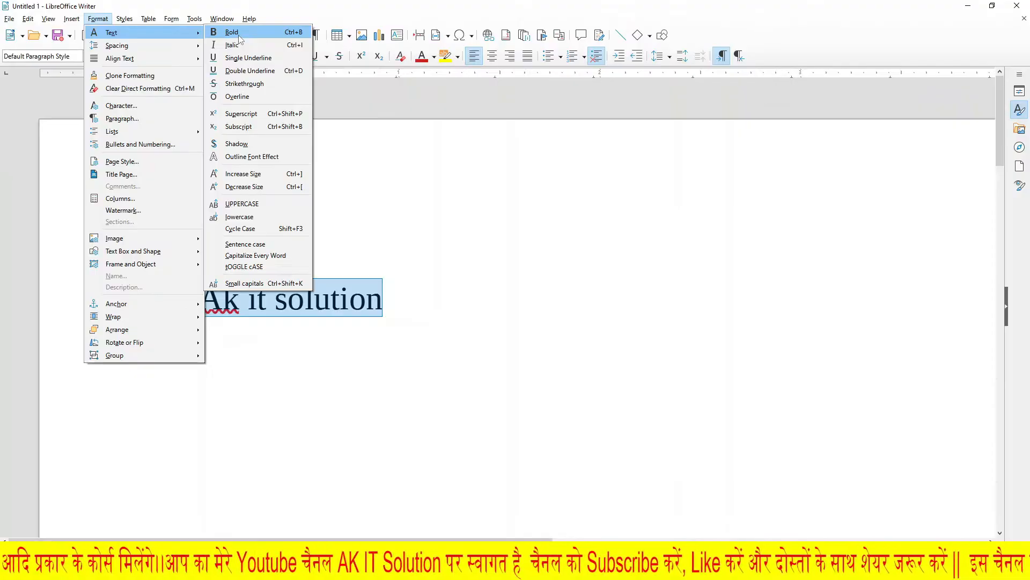
click(445, 27)
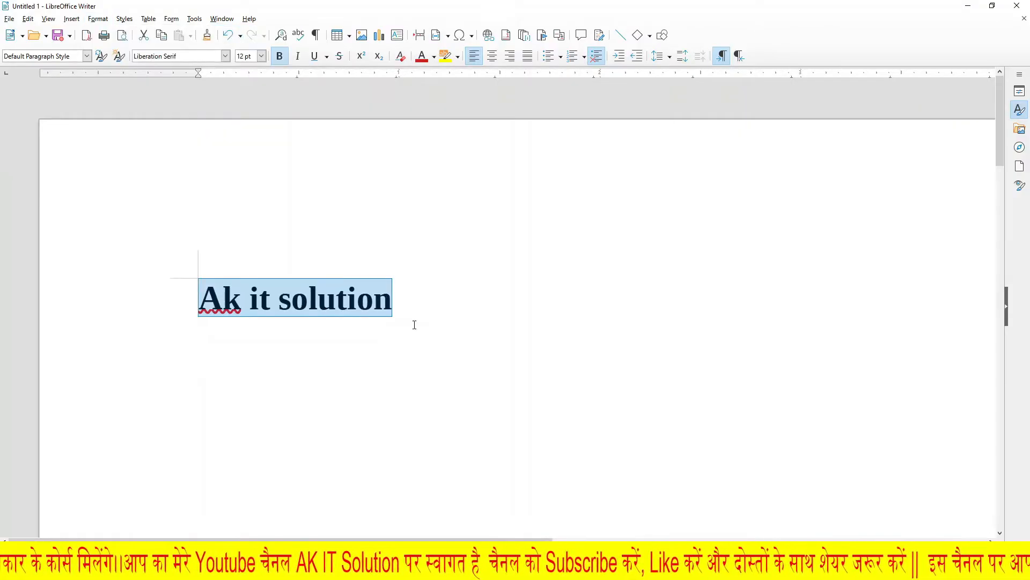
click(423, 317)
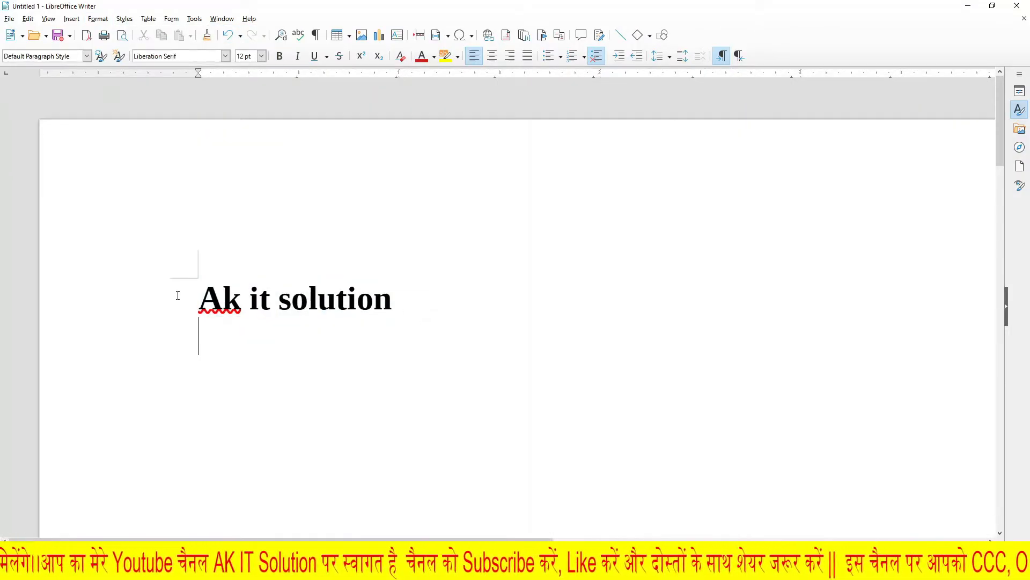
Step: Remove the bold formatting from the "Ak it solution" line
drag(402, 296, 196, 300)
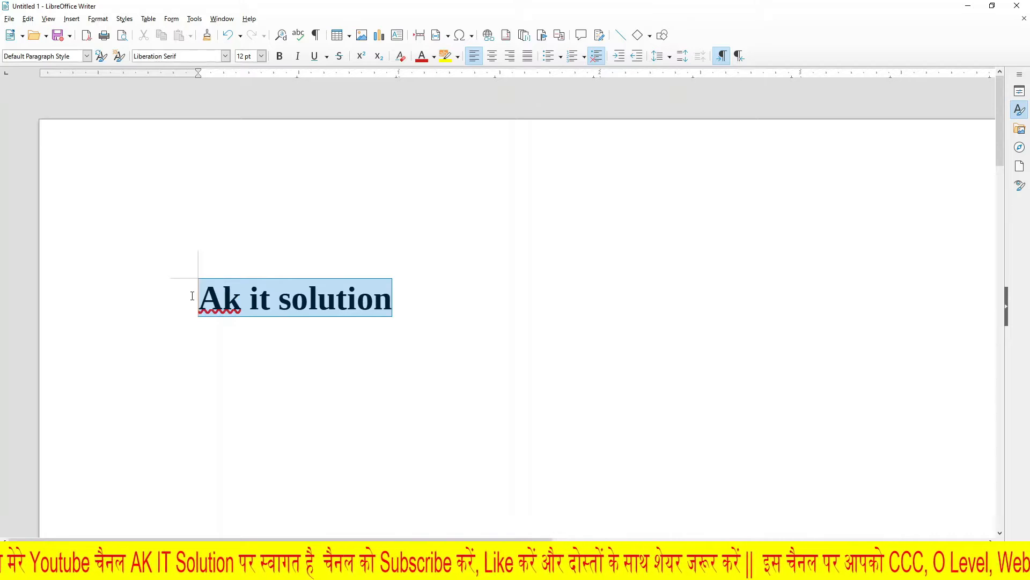
click(98, 19)
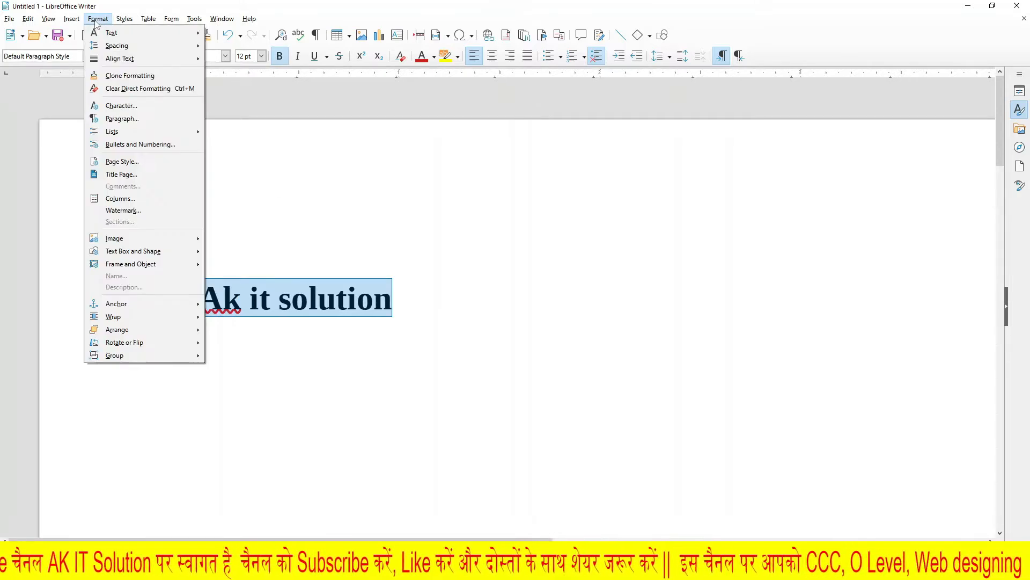
mouse_move(112, 33)
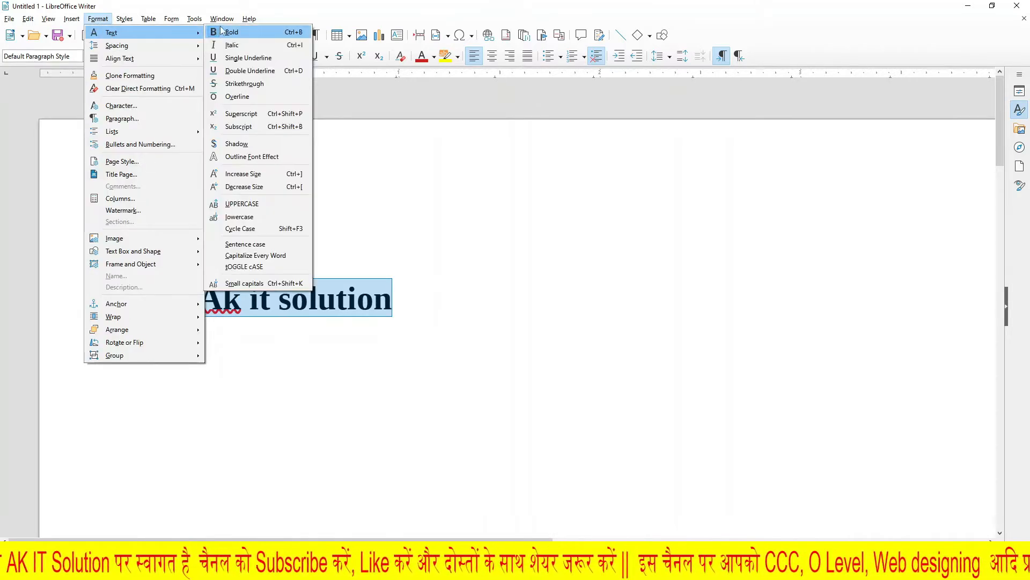
click(266, 33)
click(419, 297)
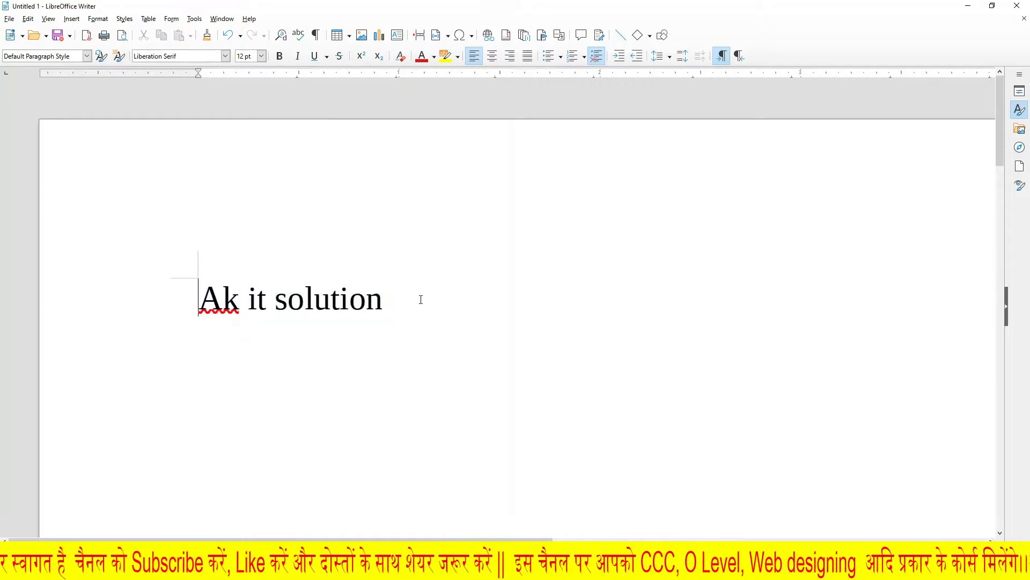
Step: Apply italic formatting to the whole "Ak it solution" line
drag(383, 301, 199, 300)
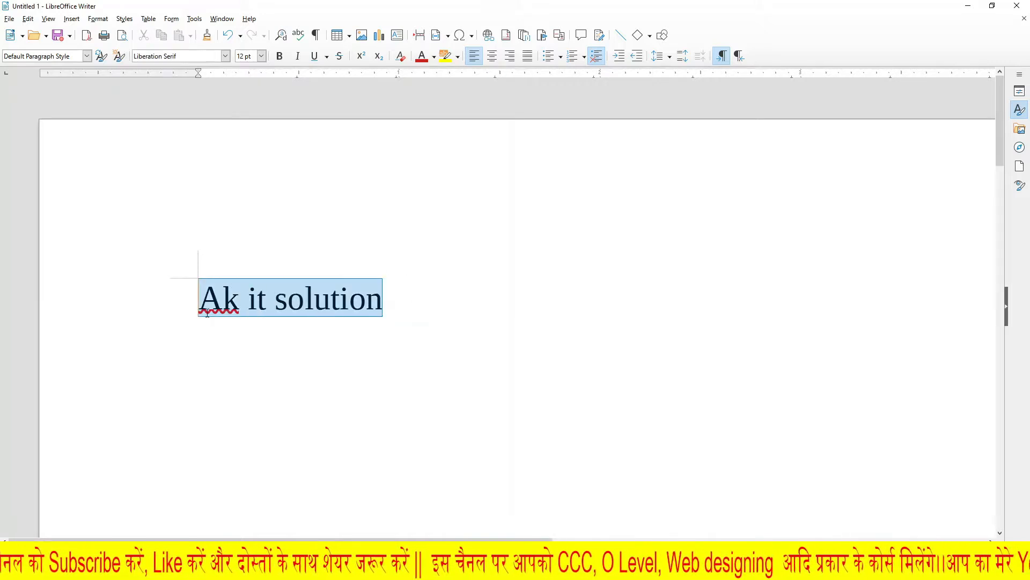
click(98, 19)
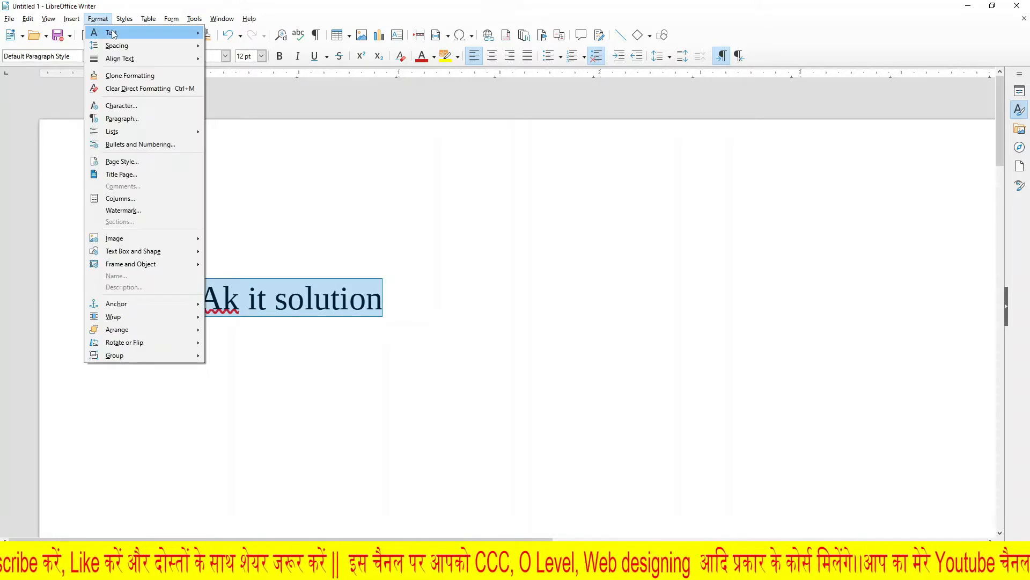
mouse_move(112, 33)
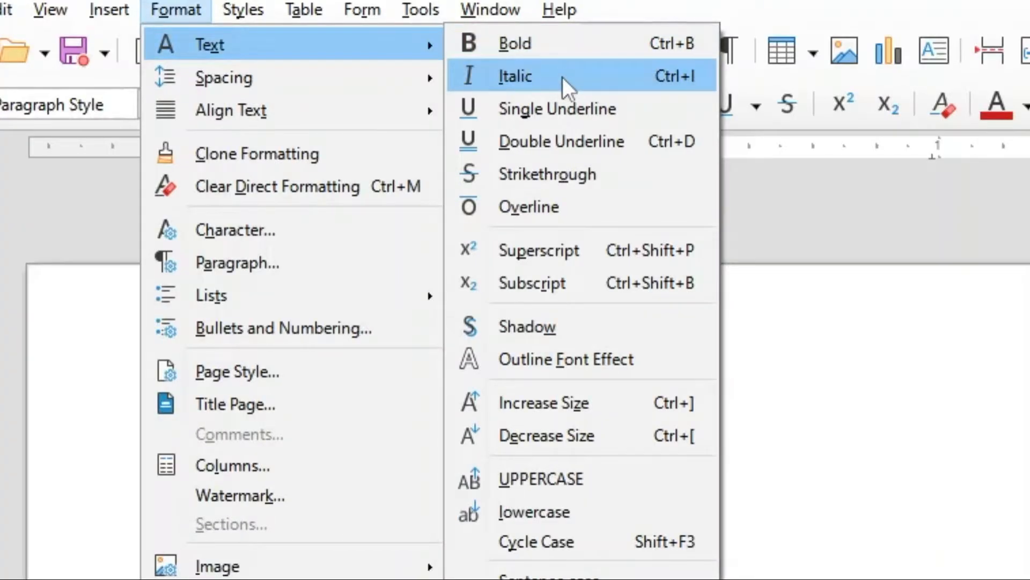
click(532, 72)
click(750, 579)
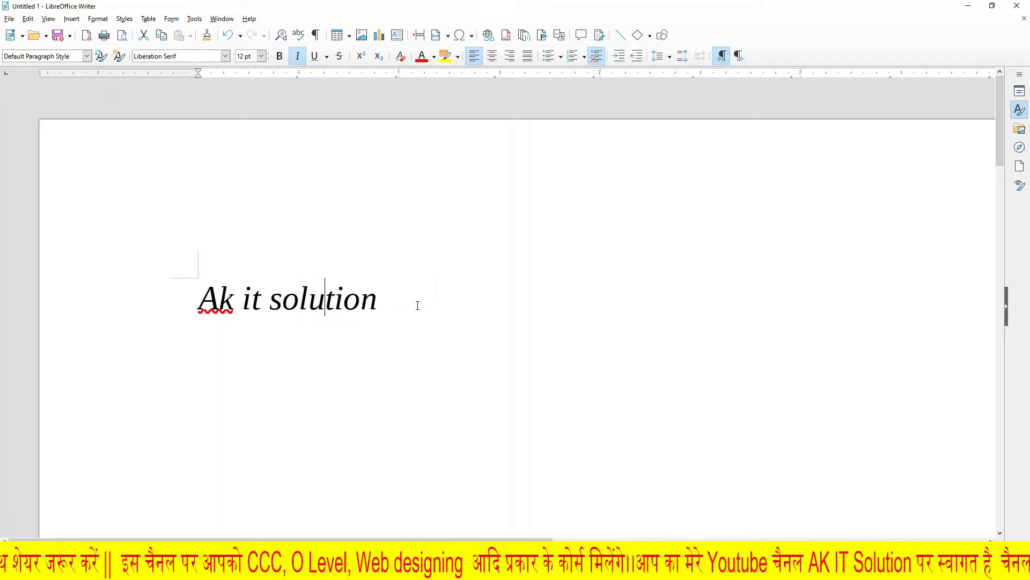
Step: Apply a single underline to the italic "Ak it solution" text
drag(417, 305, 199, 301)
click(97, 19)
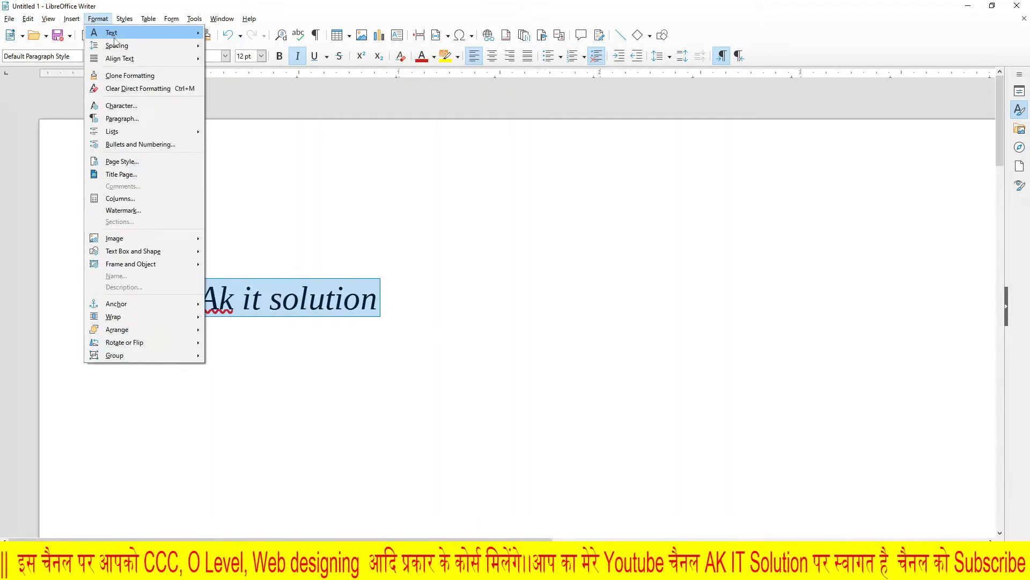
mouse_move(114, 33)
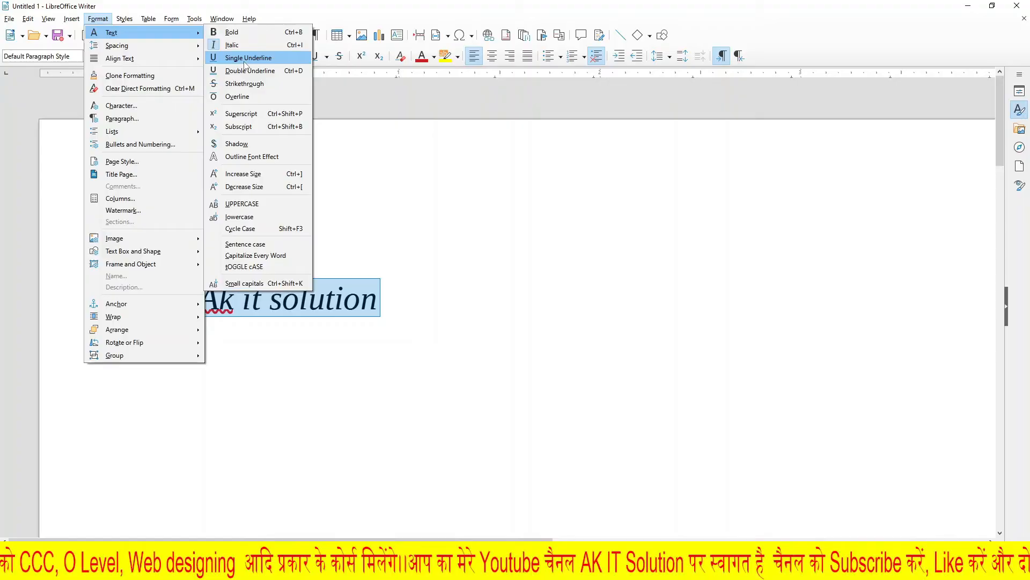
click(513, 133)
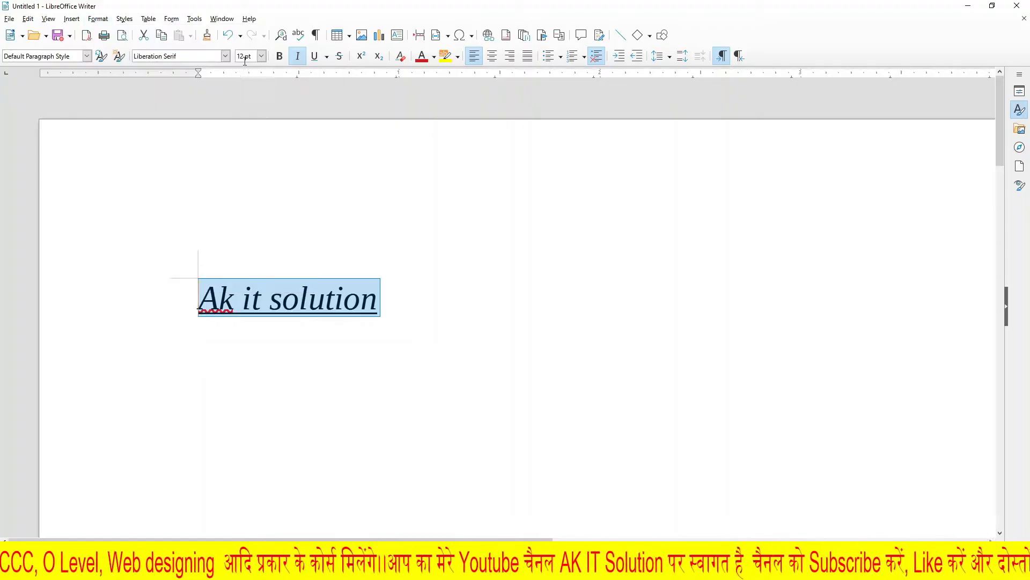
click(333, 332)
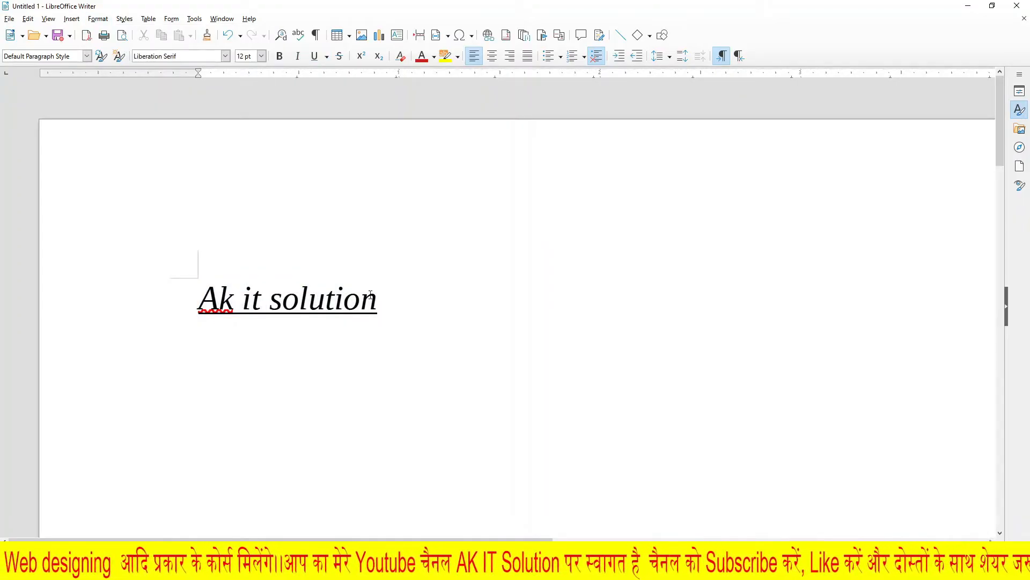
Step: Change the underline of the "Ak it solution" text to a double underline
drag(387, 296, 198, 296)
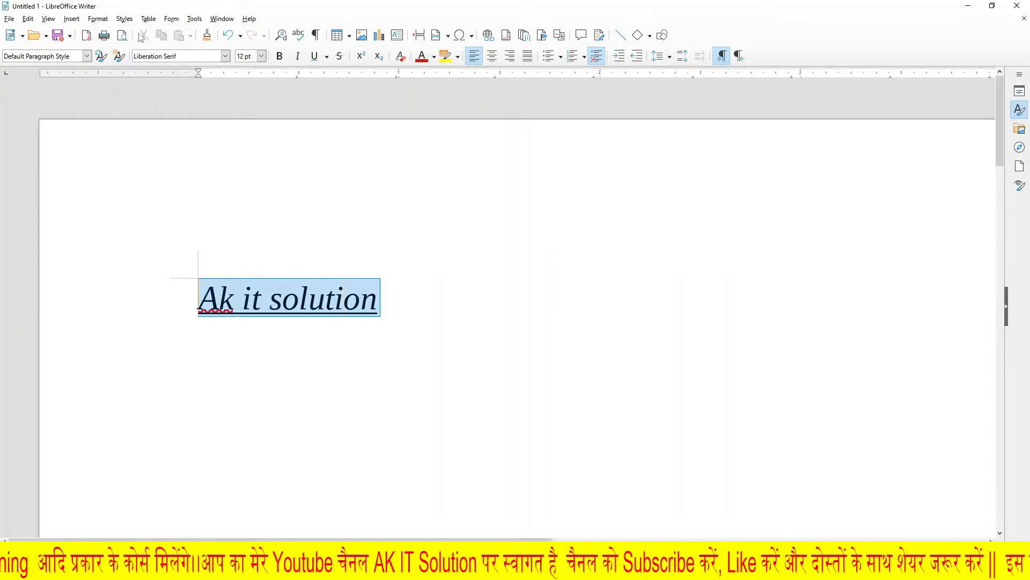
click(98, 19)
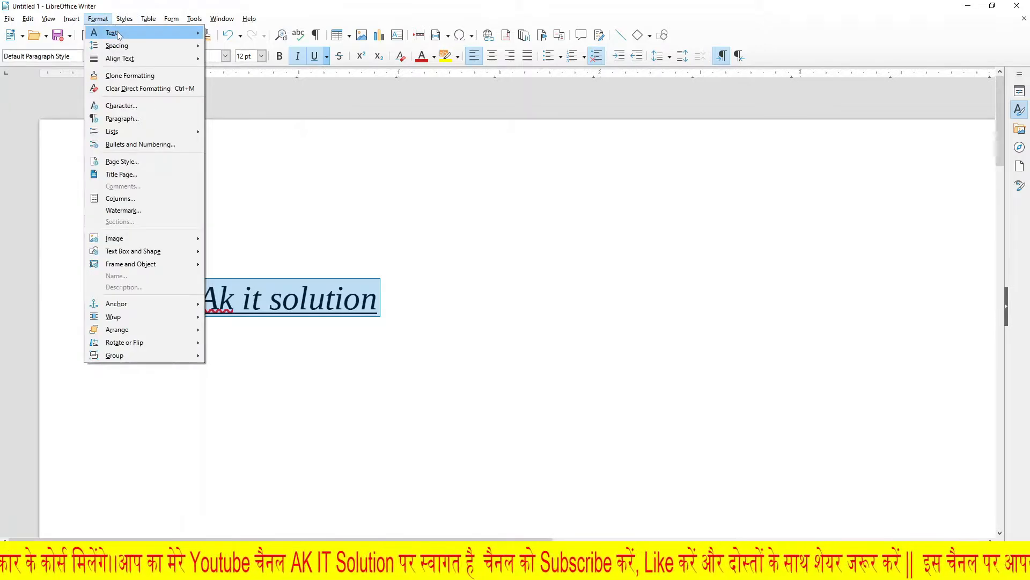
mouse_move(198, 34)
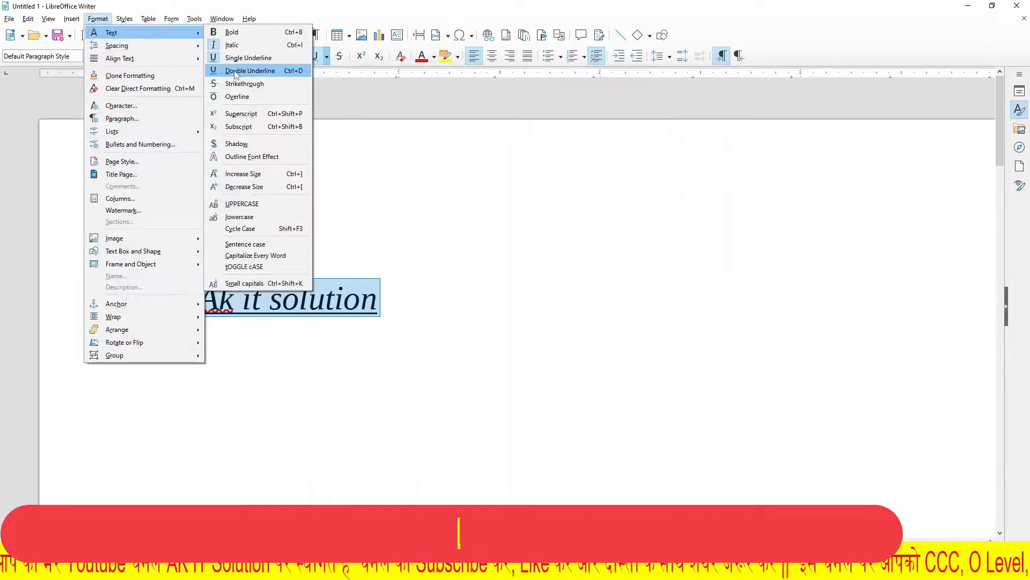
click(446, 164)
click(436, 299)
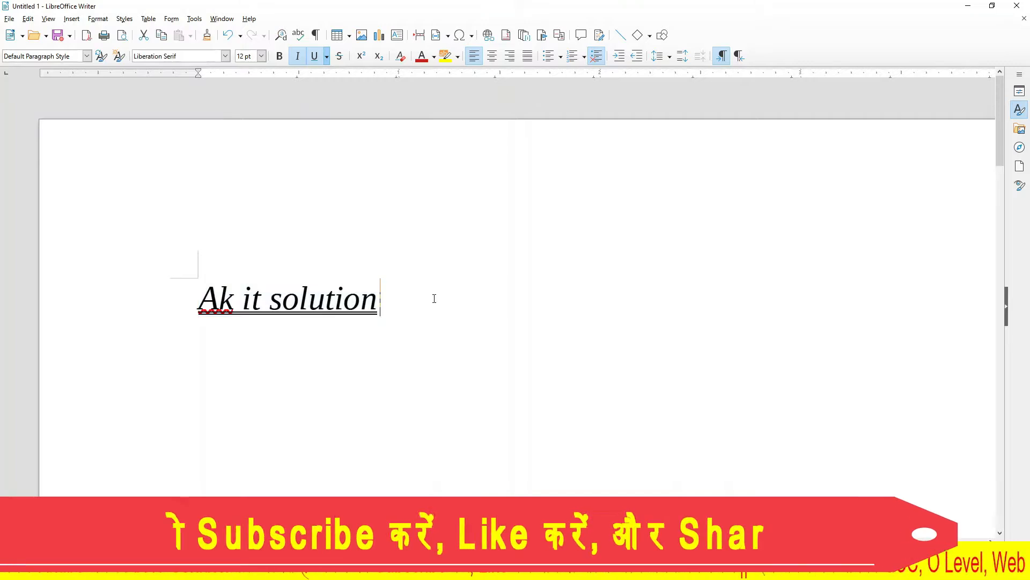
Step: Apply strikethrough to the double-underlined "Ak it solution" text
scroll(437, 300, up, 3)
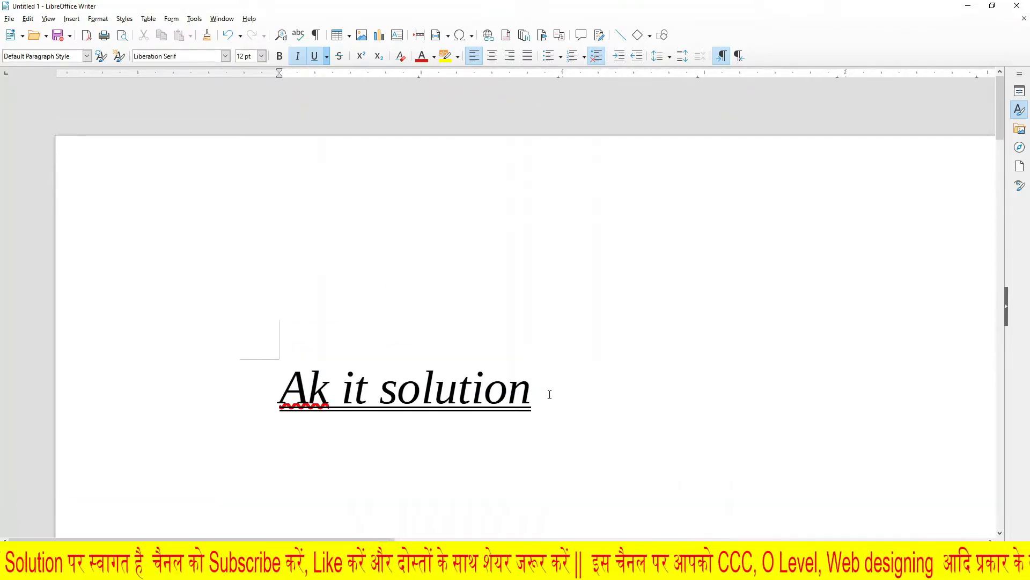
drag(549, 394, 250, 389)
click(99, 19)
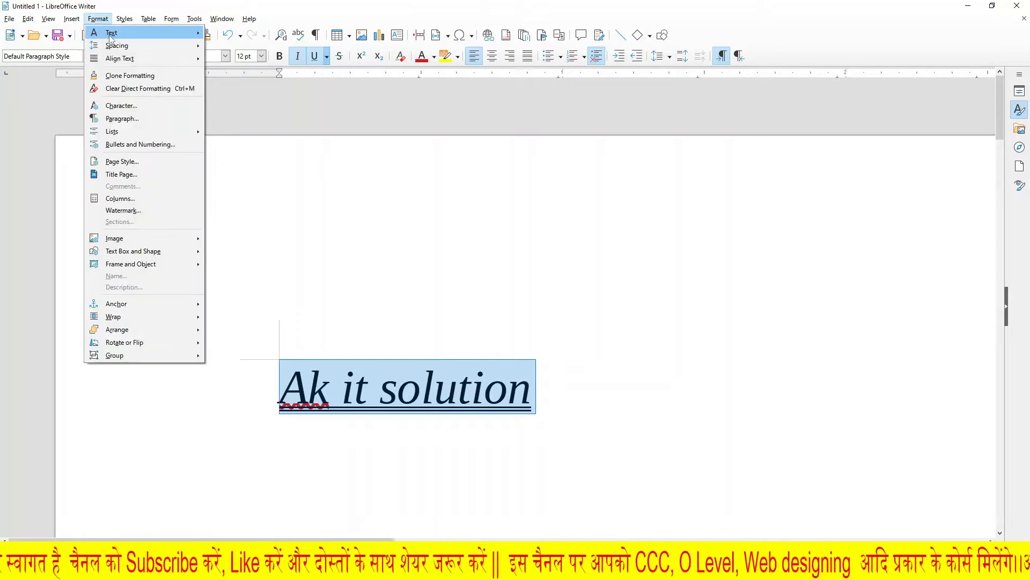
mouse_move(112, 33)
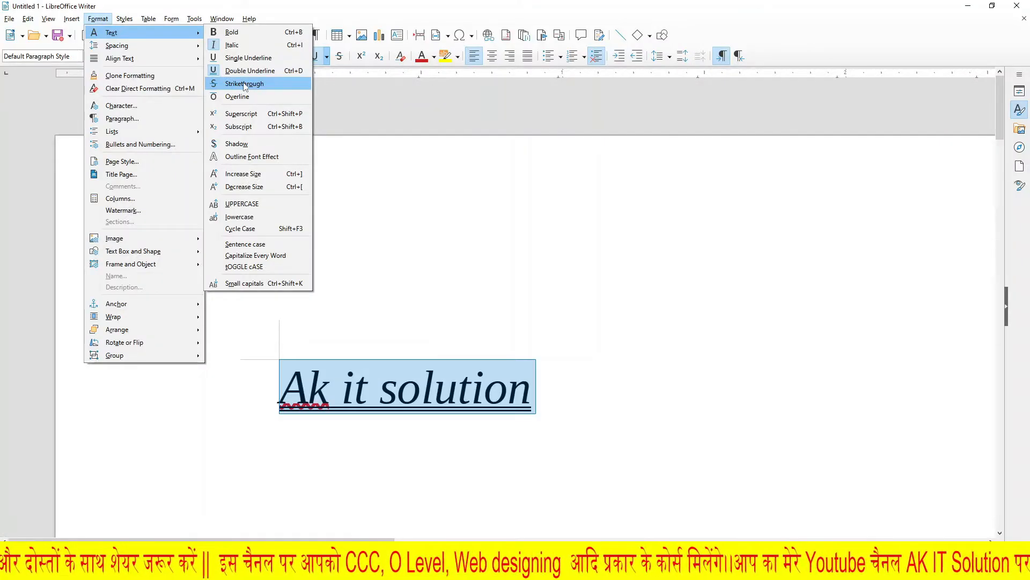
click(518, 166)
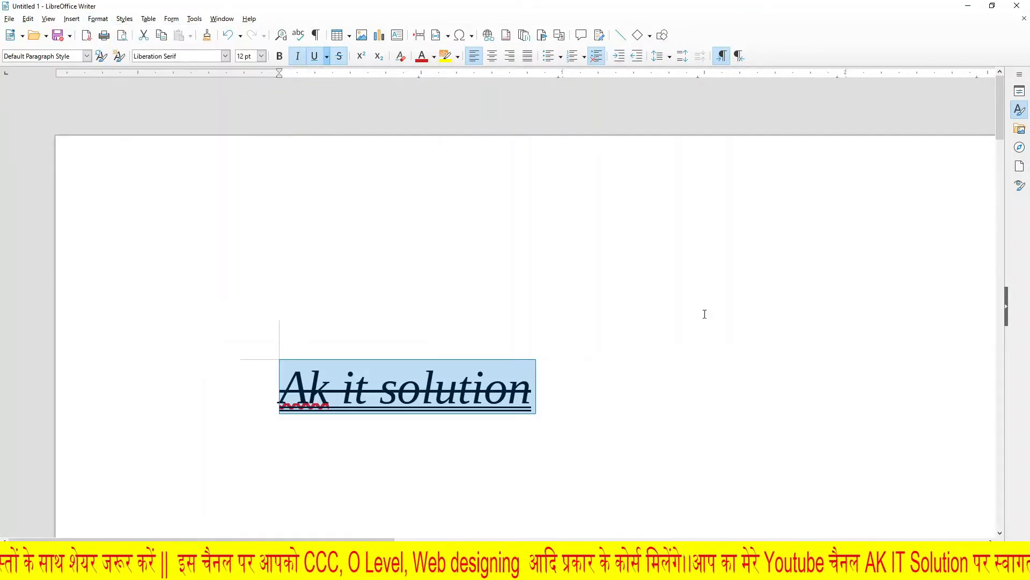
click(651, 364)
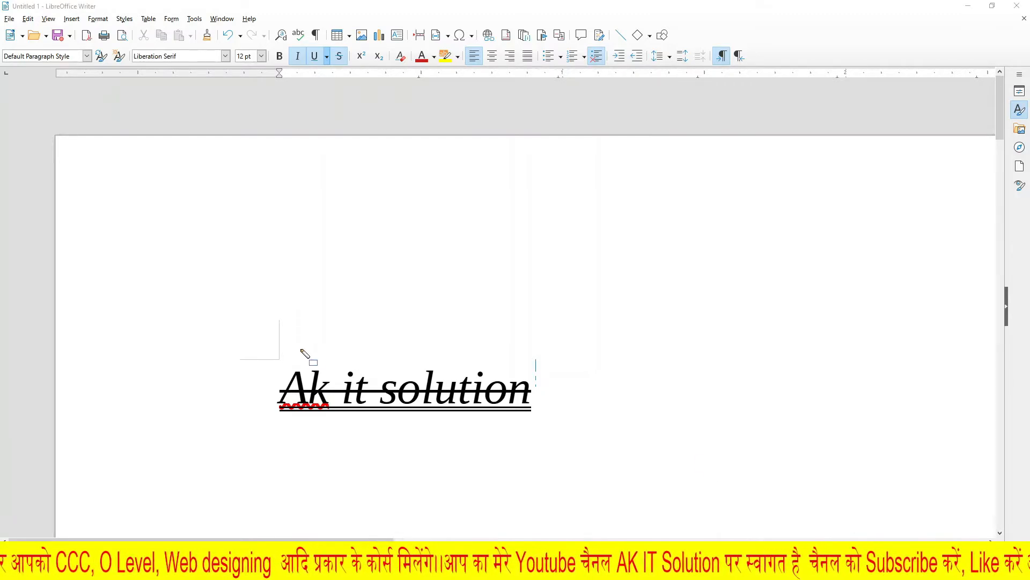
mouse_move(256, 359)
mouse_down()
mouse_move(293, 383)
mouse_move(536, 420)
mouse_up()
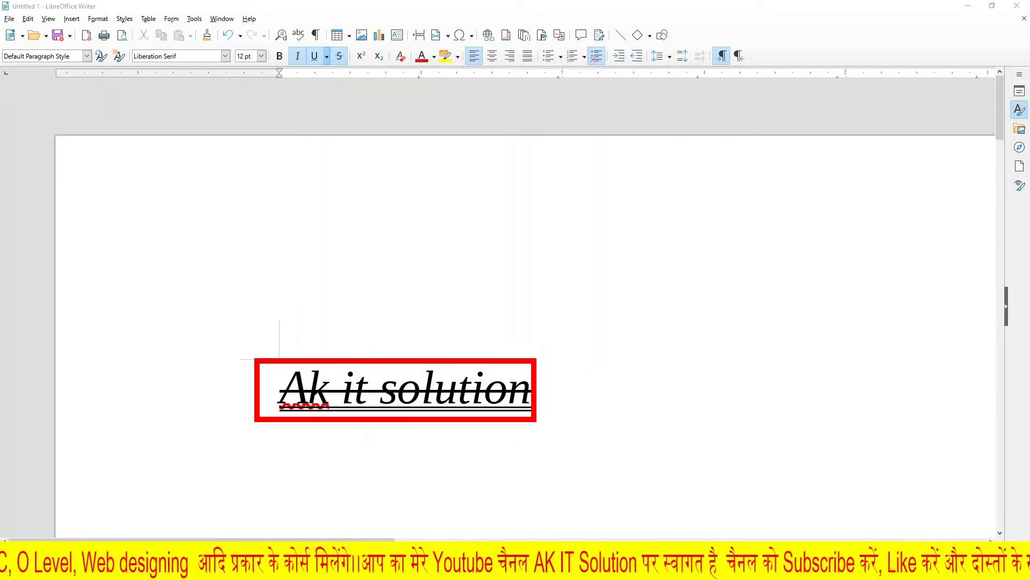
key(Escape)
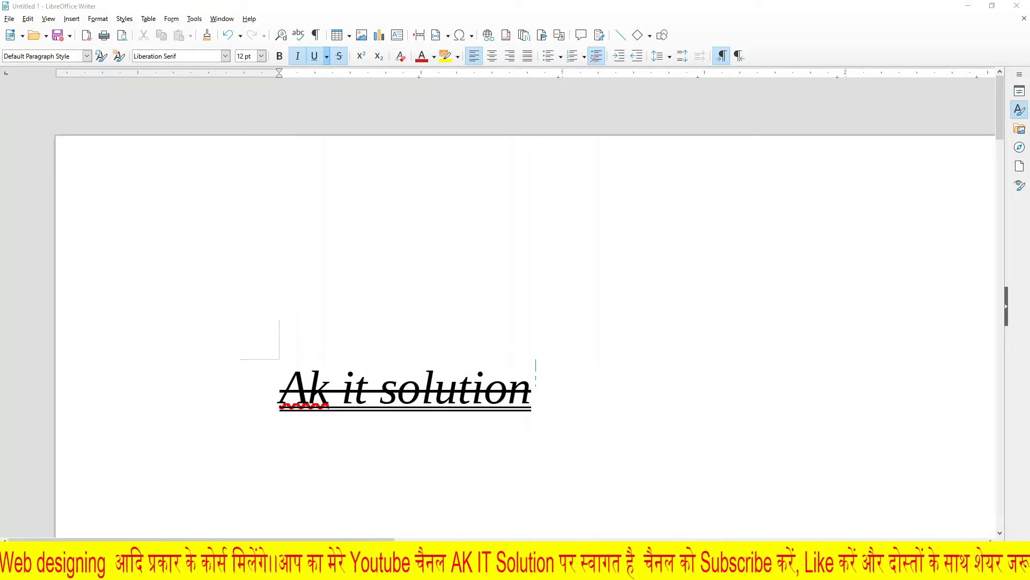
click(97, 19)
key(ctrl+a)
click(98, 18)
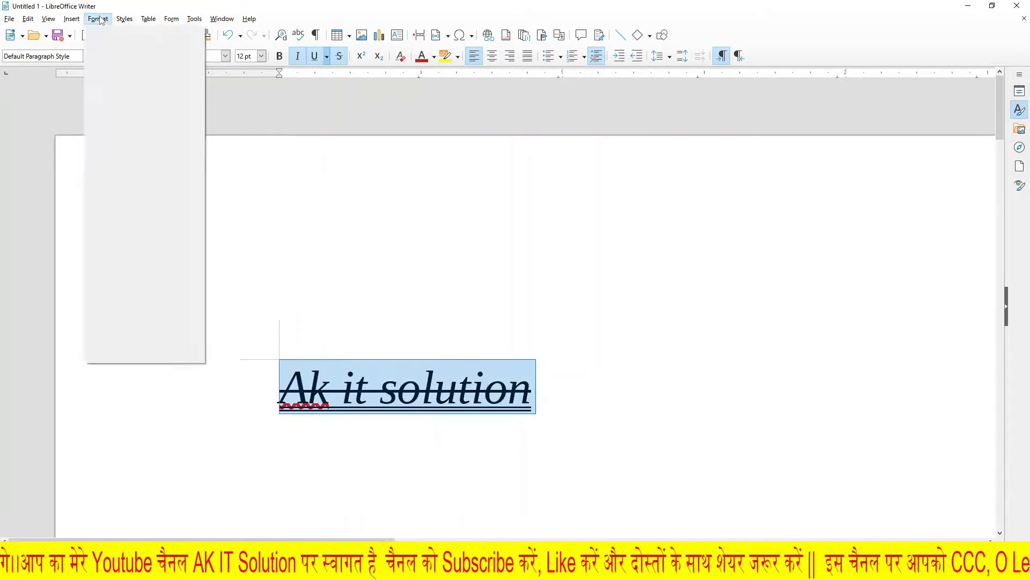
mouse_move(110, 36)
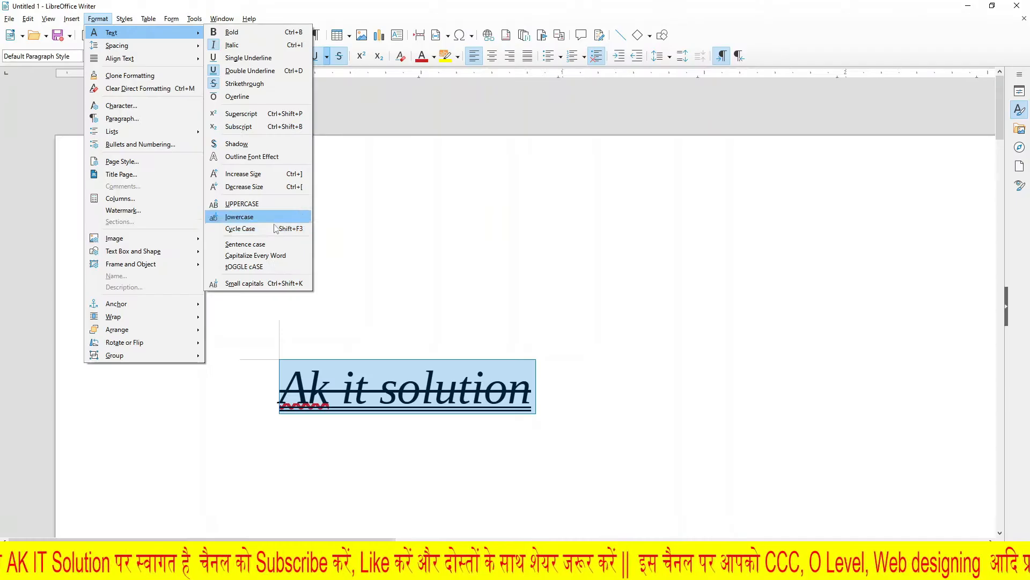
click(313, 324)
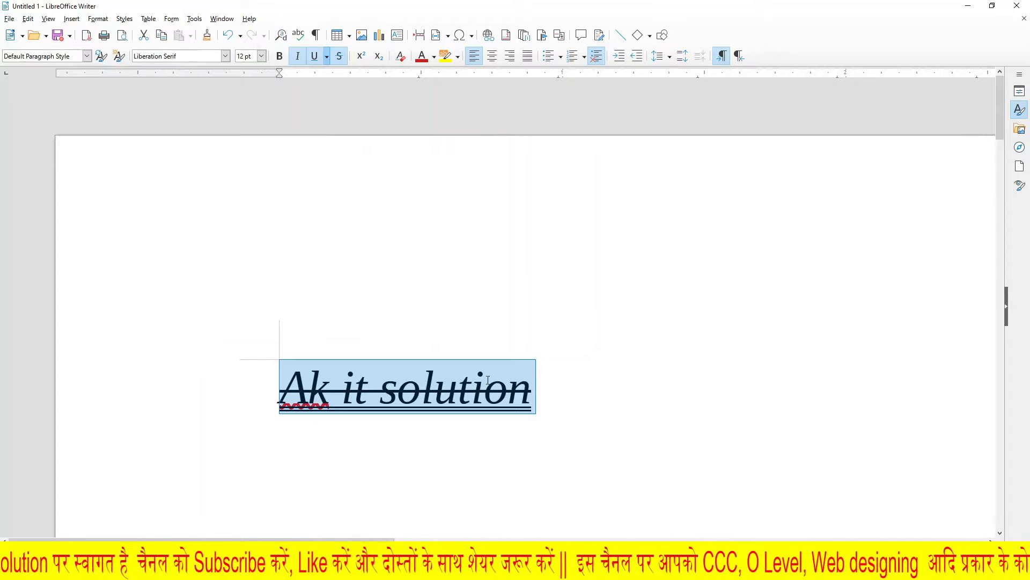
Step: Below the "Ak it solution" line, write (a+b)2=a2+b2+2ab as a numbered list item and end the list
scroll(488, 380, down, 5)
click(361, 262)
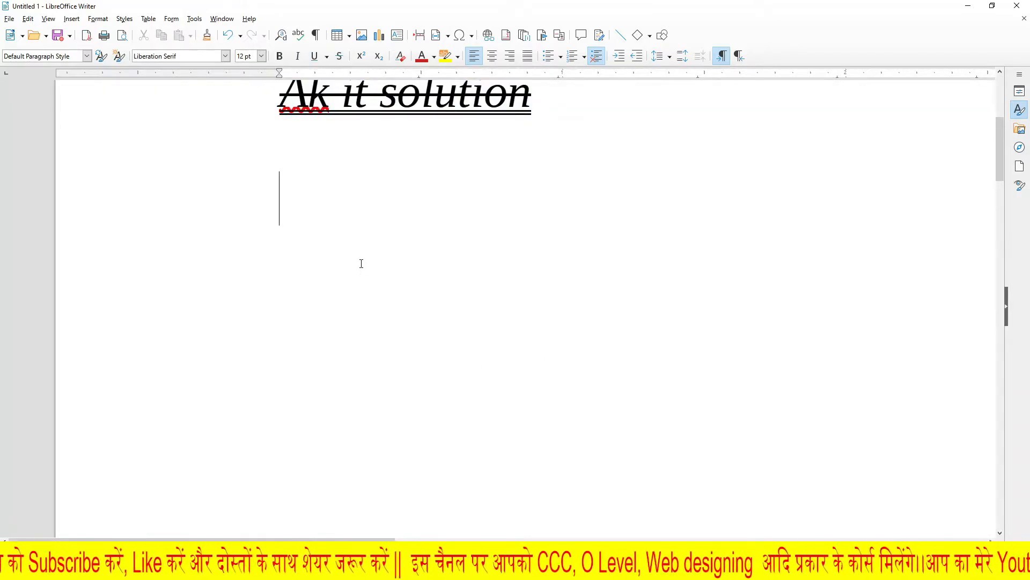
text(a)
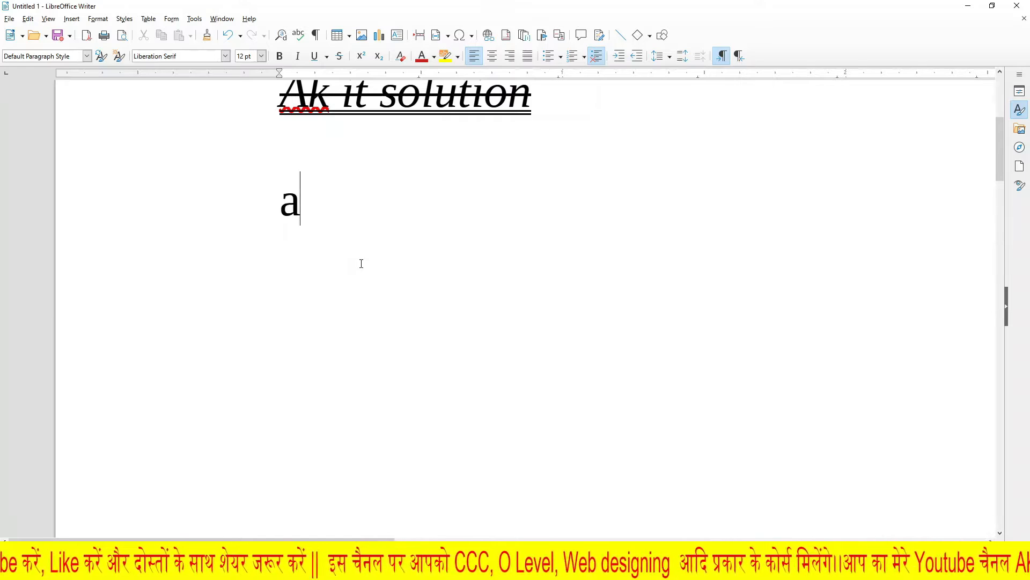
key(BackSpace)
text((a+)
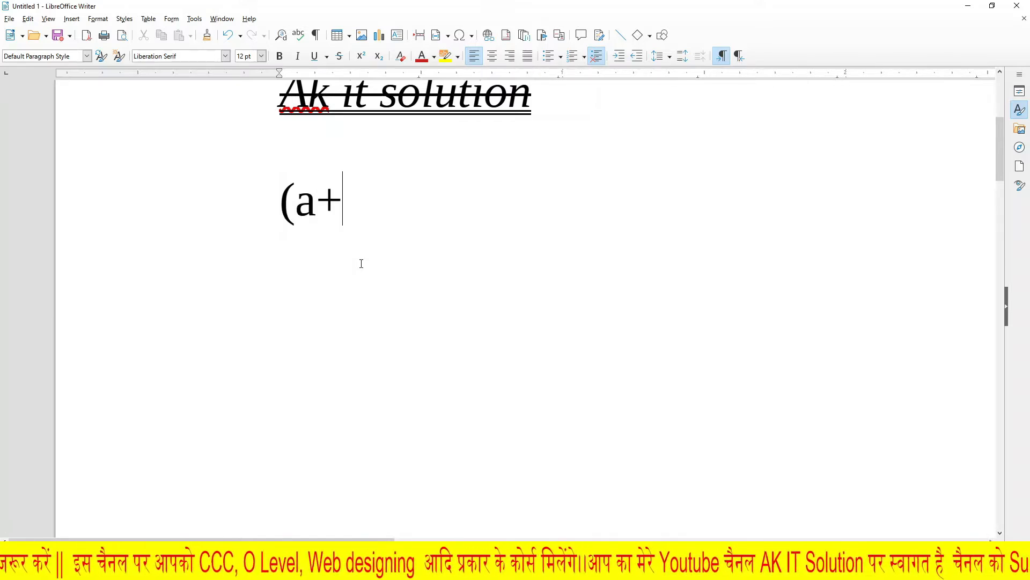
text(b)2)
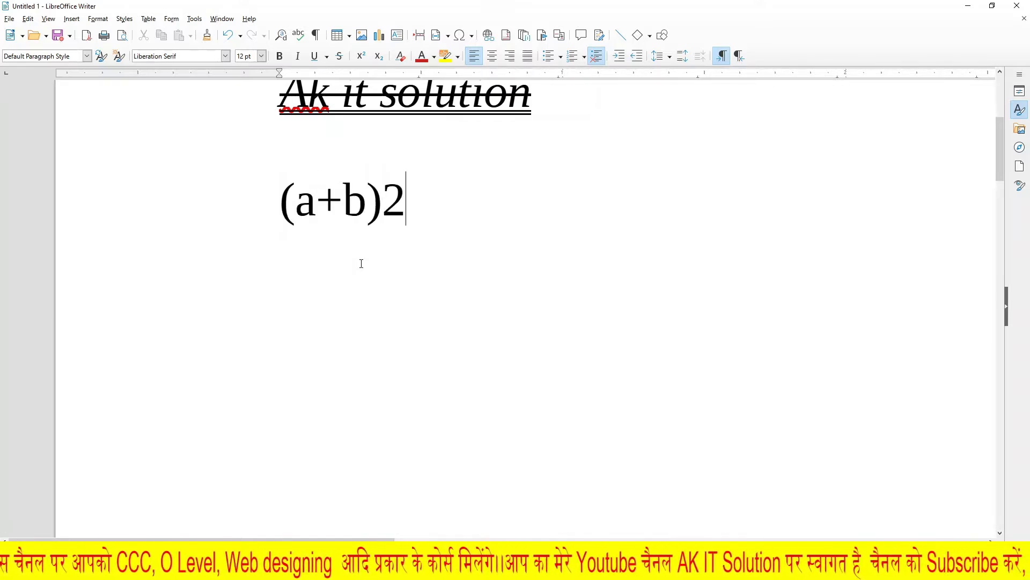
text(=a2_+)
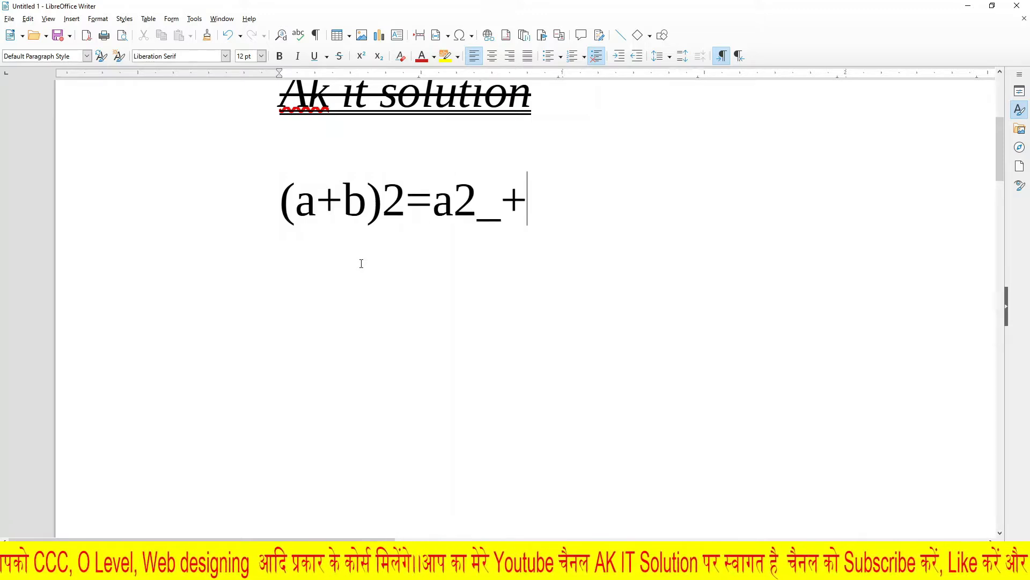
key(F12)
text(b2+2ab)
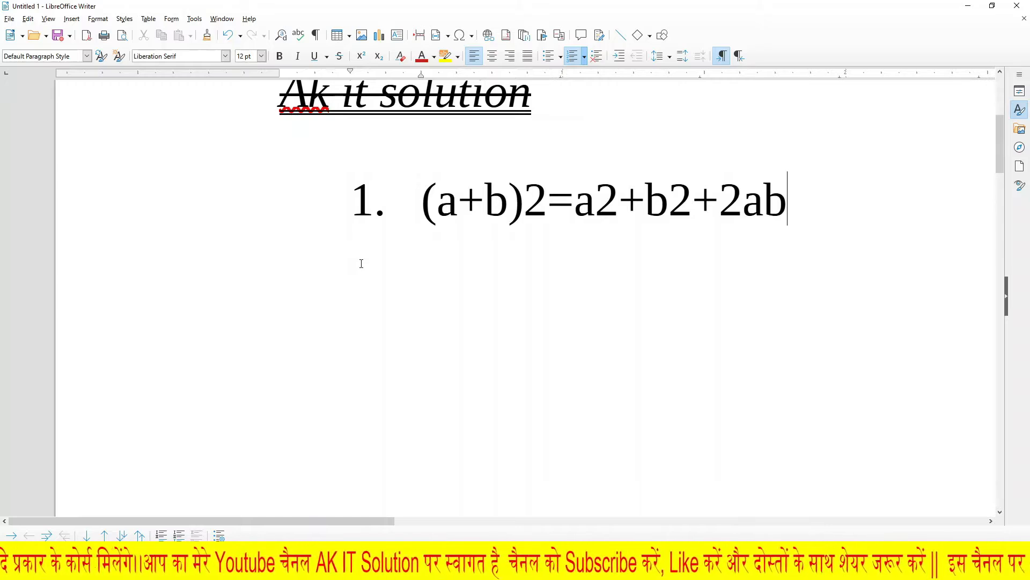
key(Return)
key(Return)
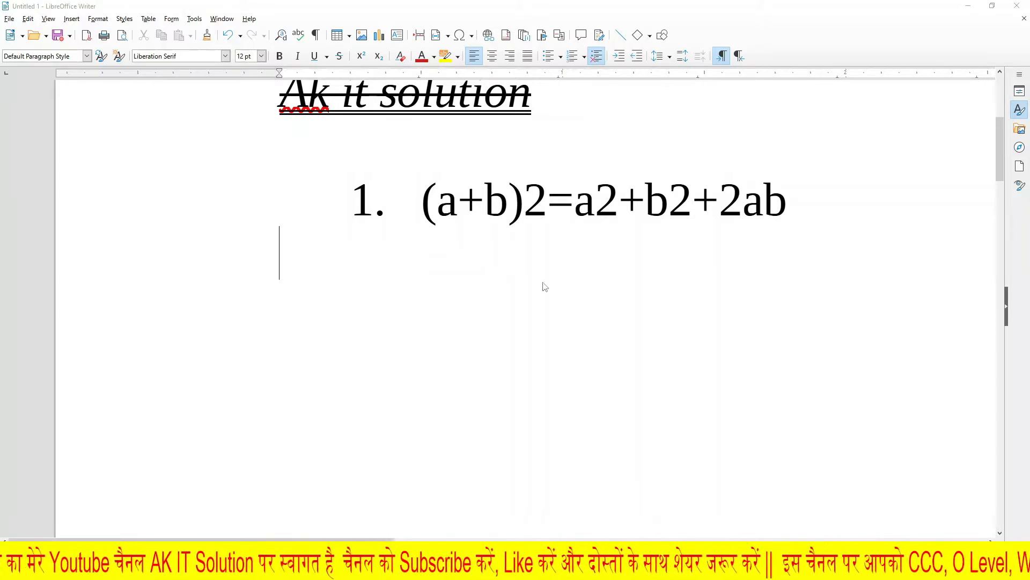
drag(524, 168, 556, 226)
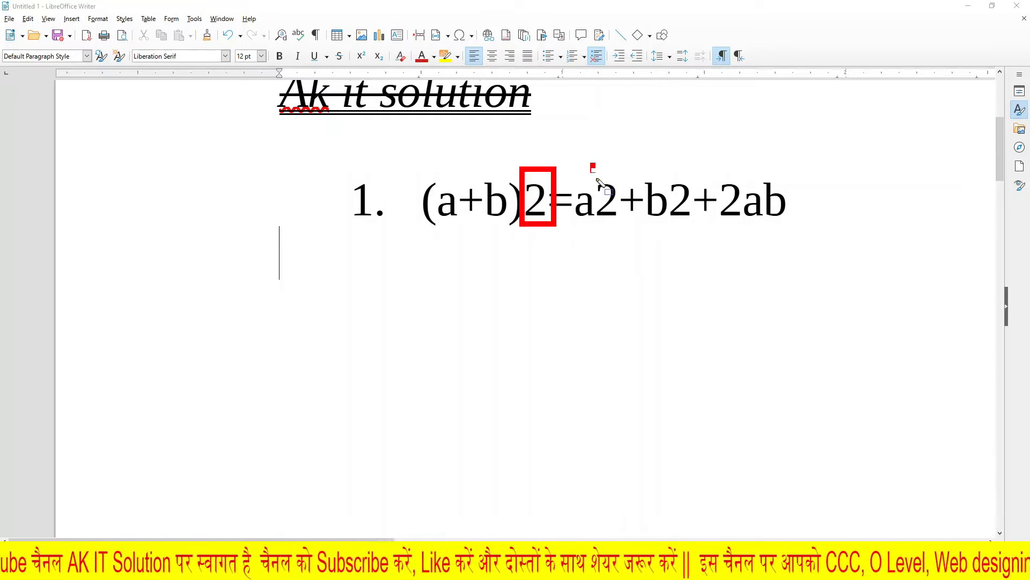
drag(591, 163, 631, 233)
drag(660, 162, 704, 234)
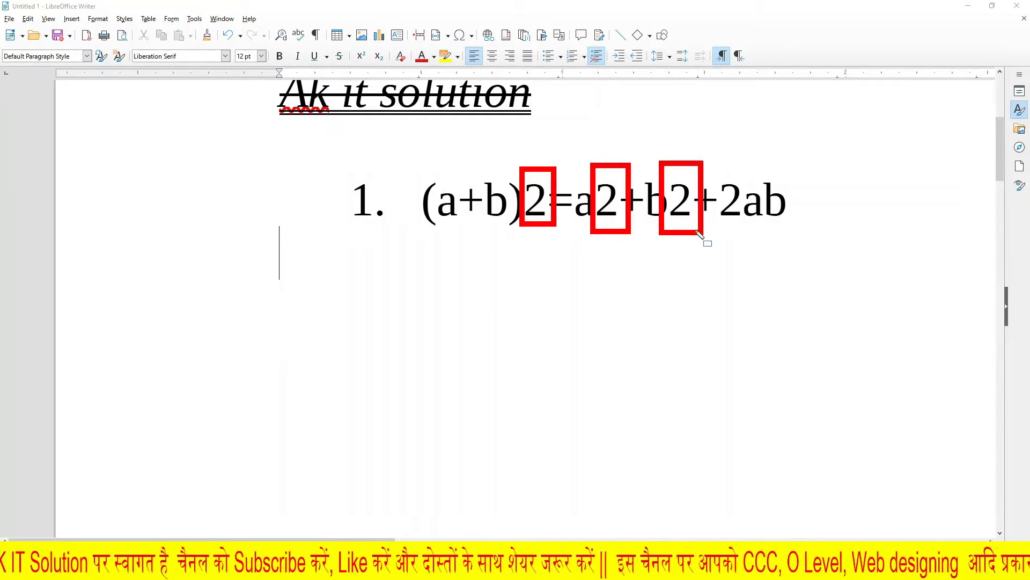
key(Escape)
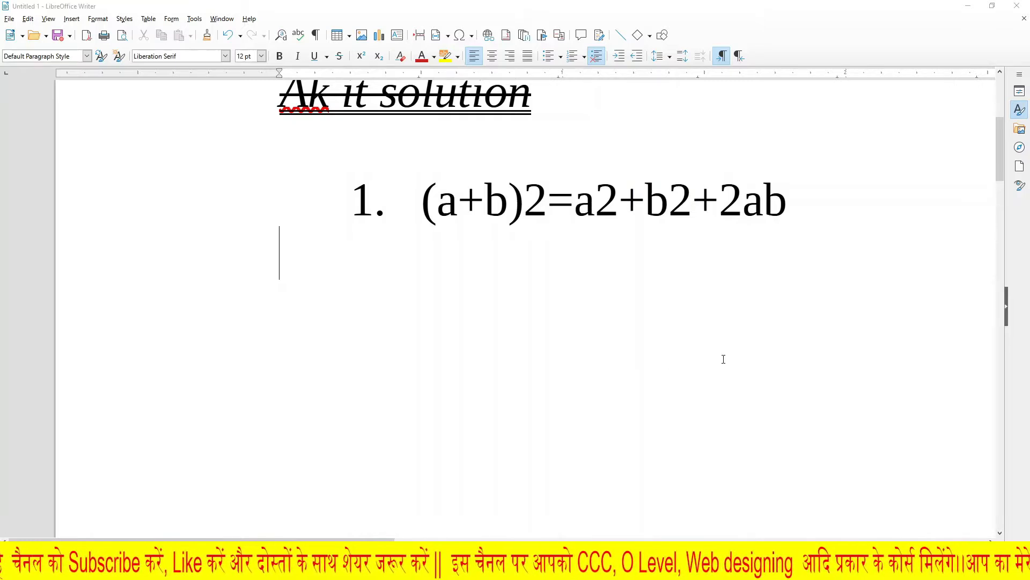
Step: Format the 2 after (a+b) in the numbered equation as superscript
scroll(724, 360, up, 1)
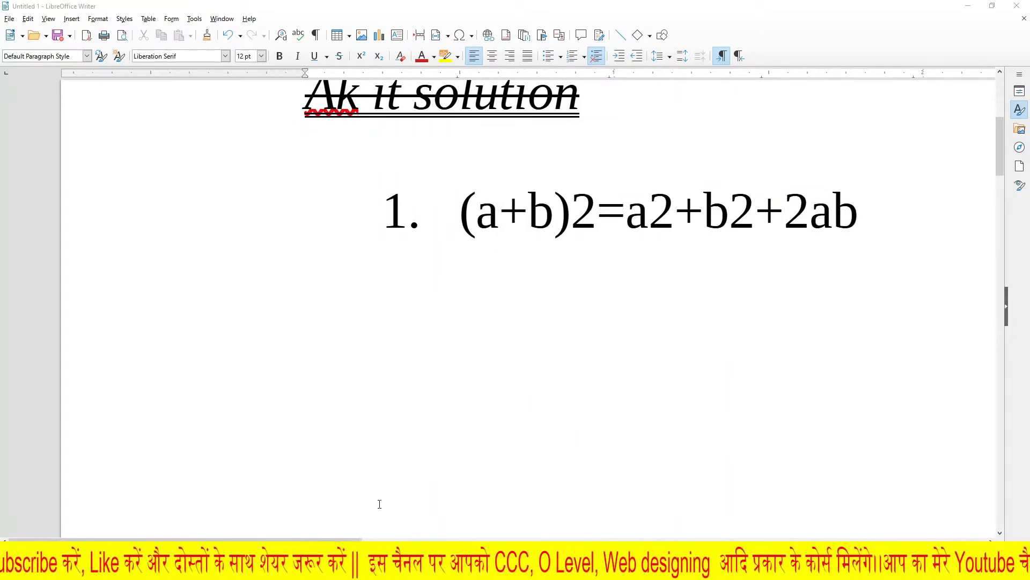
drag(290, 541, 355, 541)
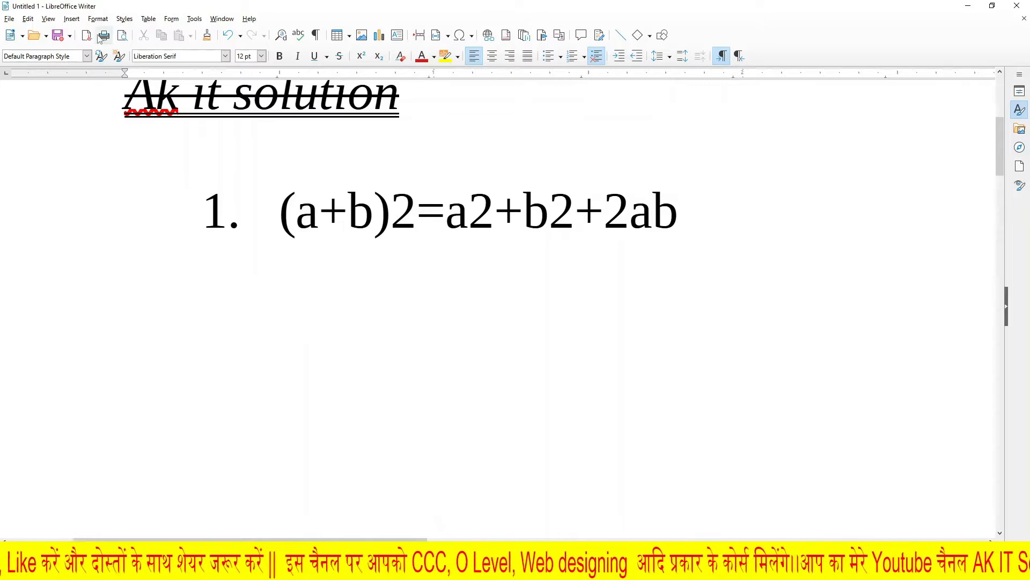
drag(395, 210, 418, 215)
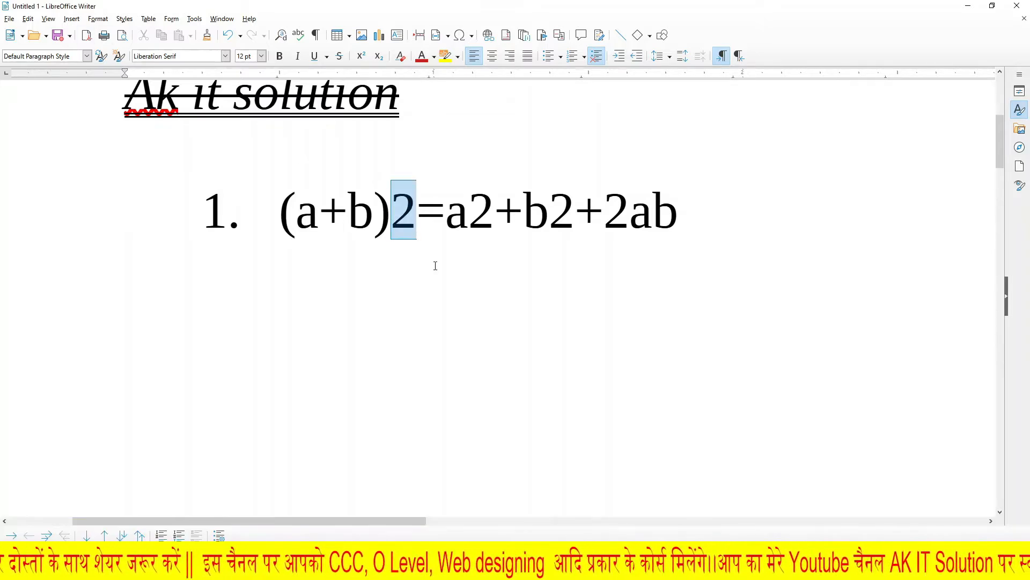
click(102, 20)
mouse_move(105, 31)
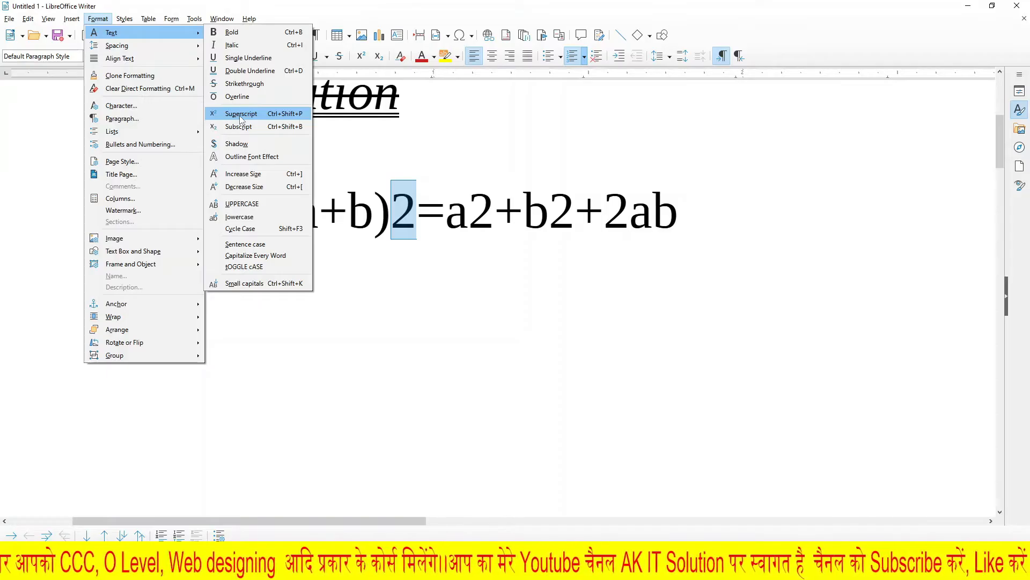
click(513, 255)
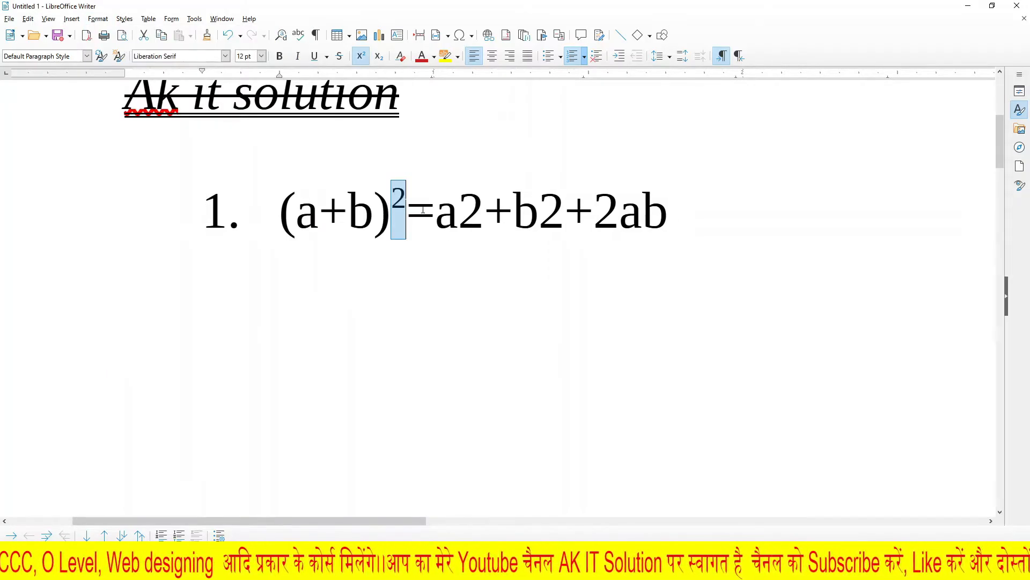
Step: Make the 2 following the a on the equation's right-hand side superscript
click(466, 213)
drag(467, 214, 485, 214)
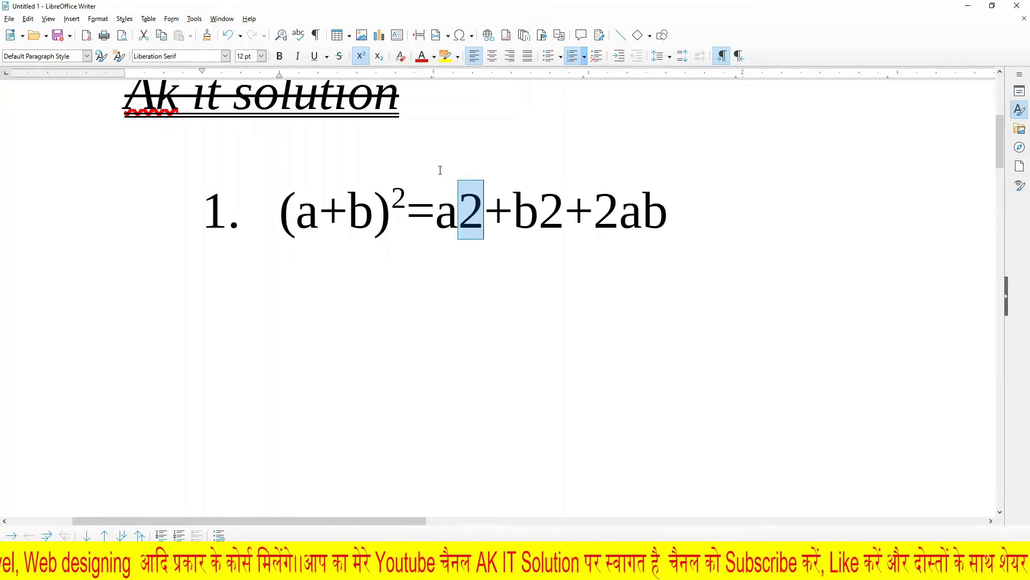
click(98, 19)
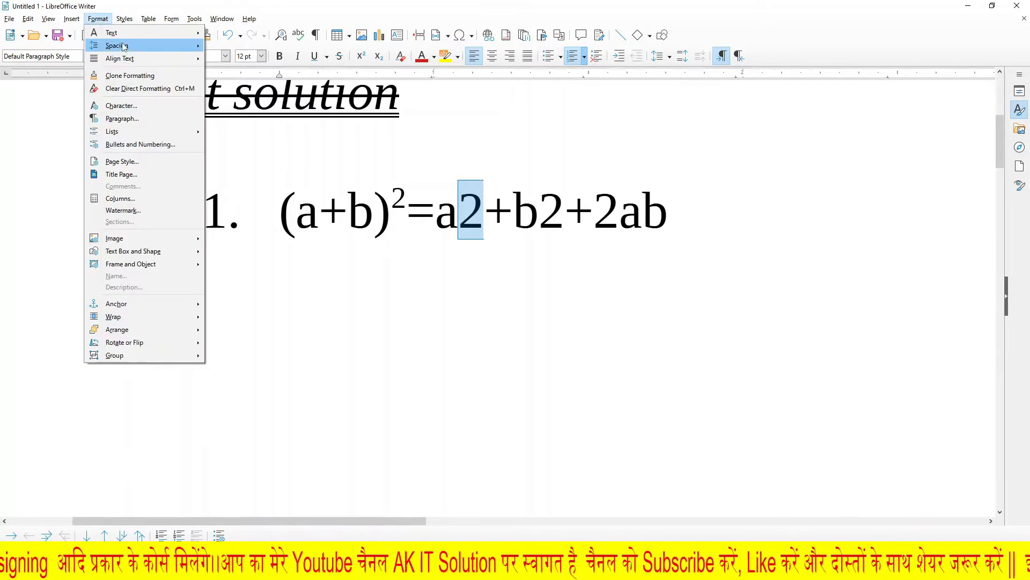
mouse_move(125, 32)
click(241, 114)
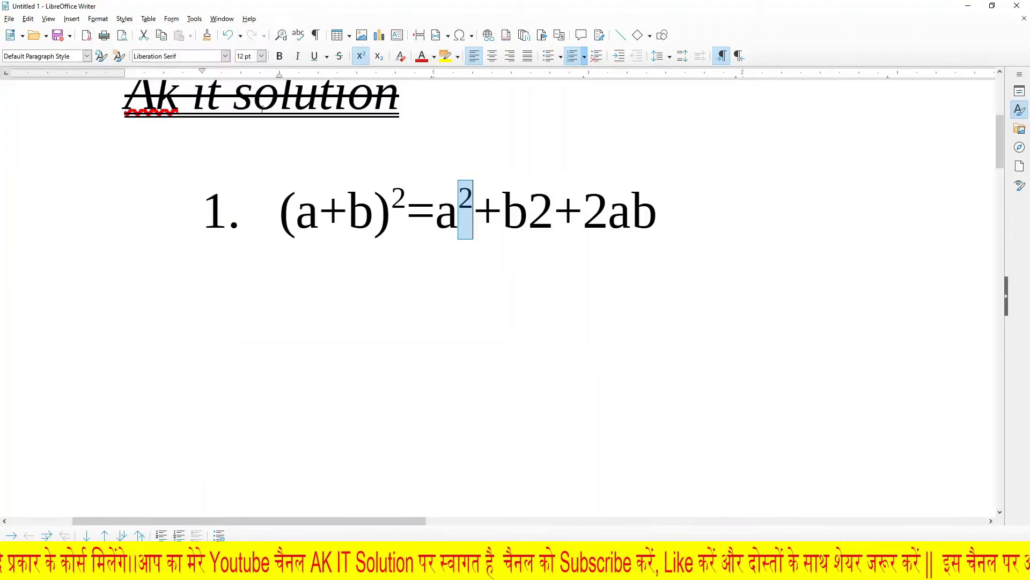
Step: Make the 2 following the b in the equation's b2 term superscript
key(Right)
key(Right)
key(shift+Right)
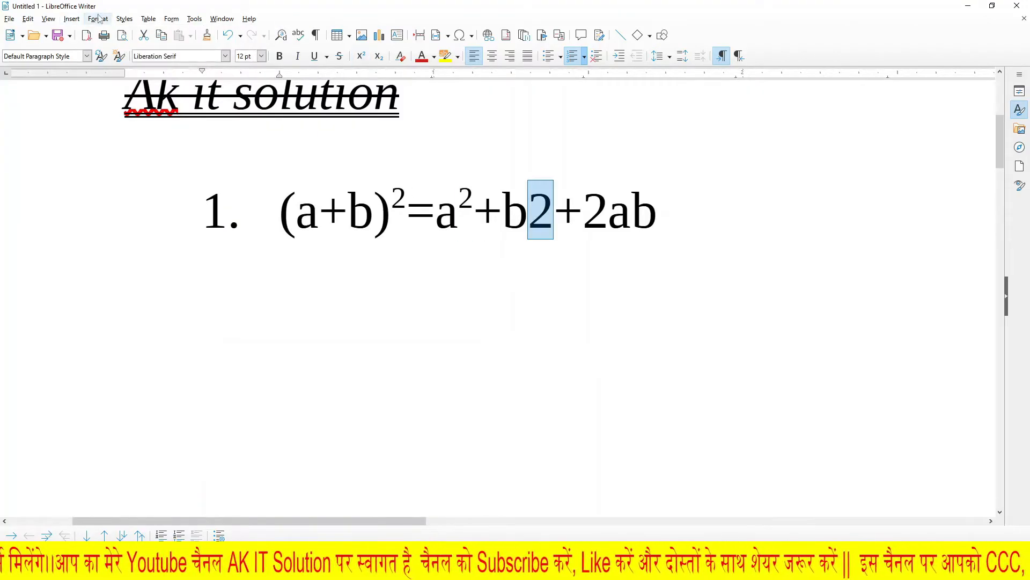
click(99, 19)
mouse_move(115, 33)
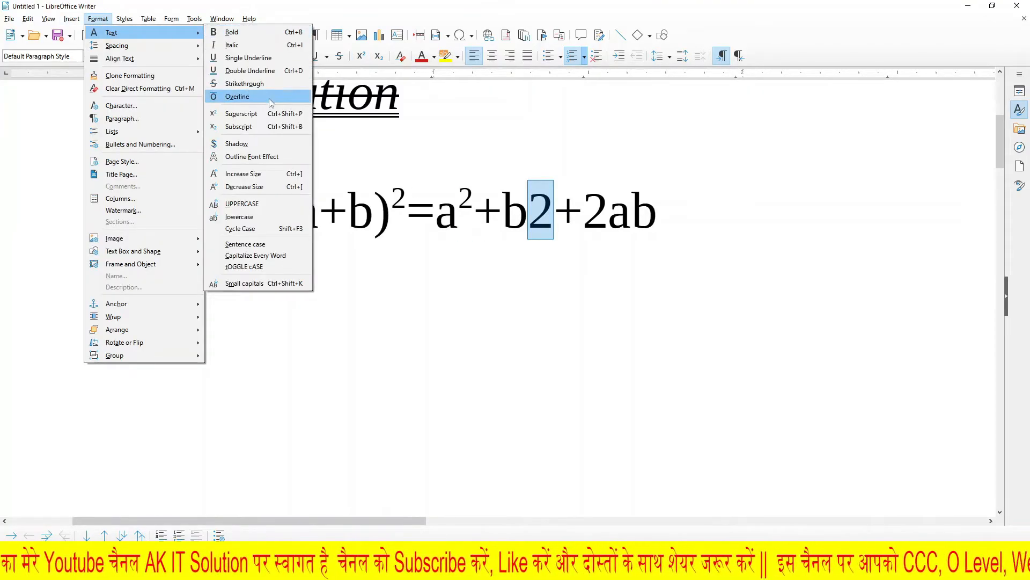
click(241, 113)
Step: End the numbered list after the equation and write H2O as normal text below it
click(475, 314)
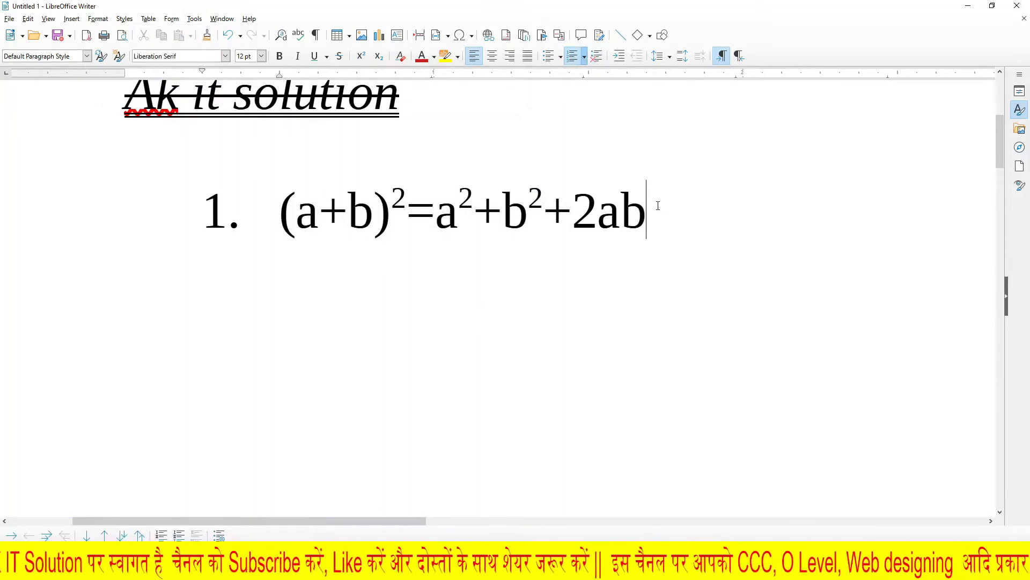
key(Return)
key(Return)
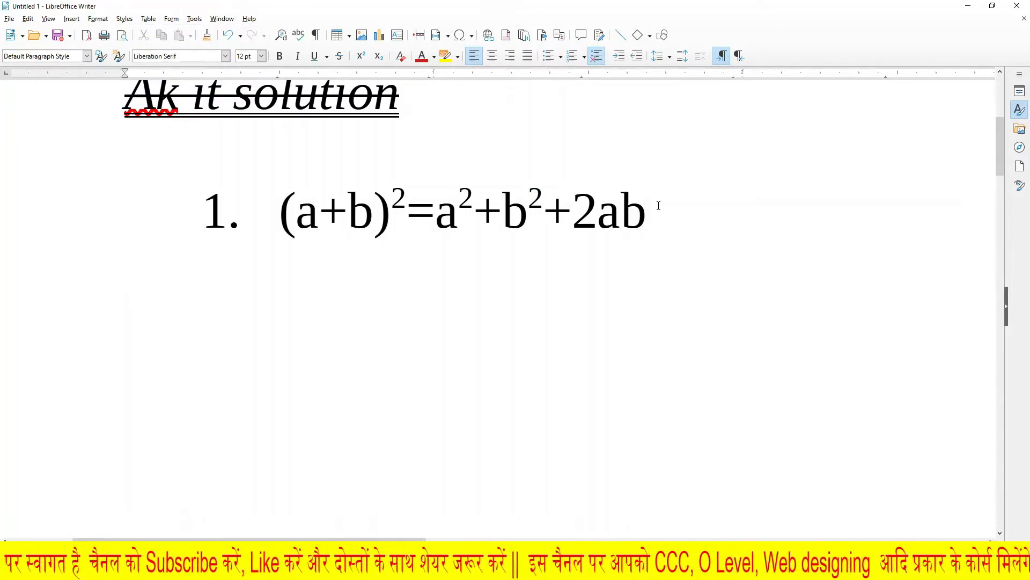
text(h)
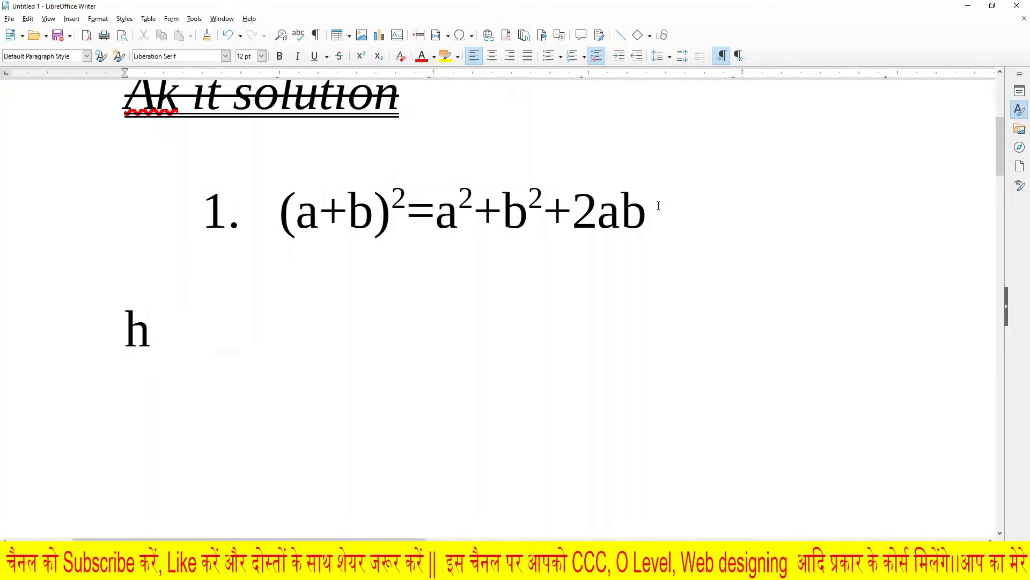
key(BackSpace)
text(H2O)
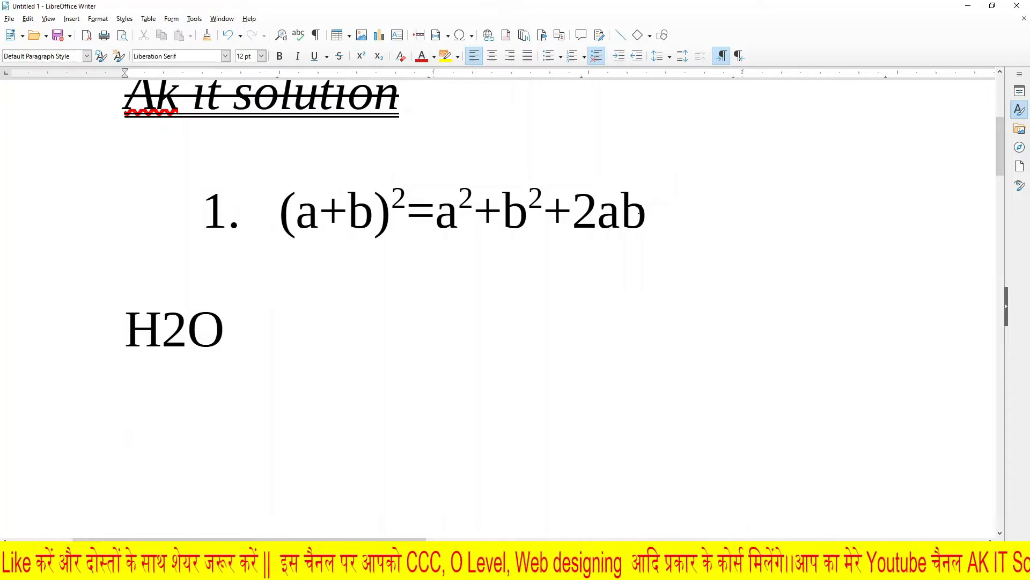
Step: Format the 2 in H2O as subscript and deselect it
drag(168, 335, 177, 337)
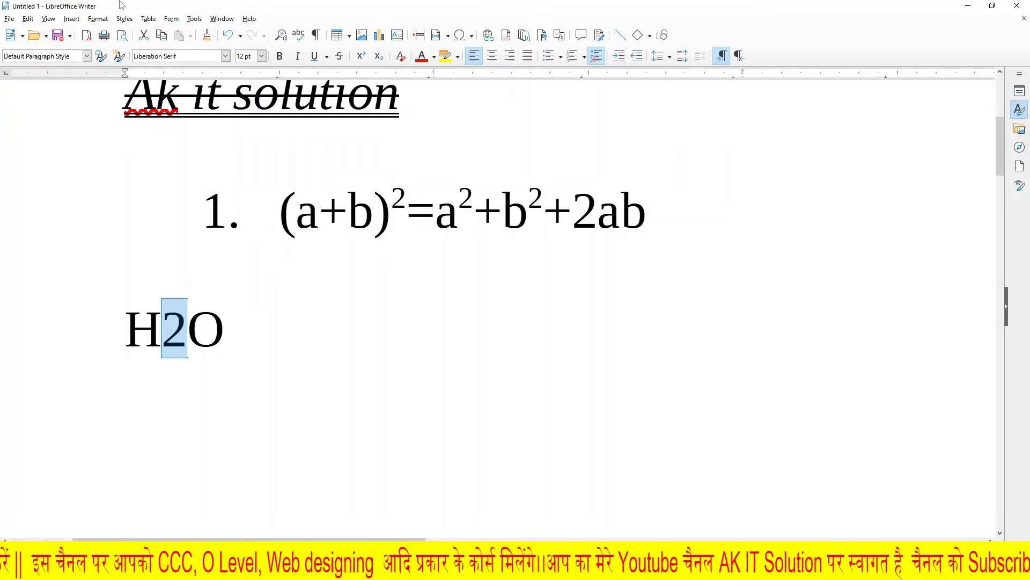
click(96, 20)
mouse_move(166, 39)
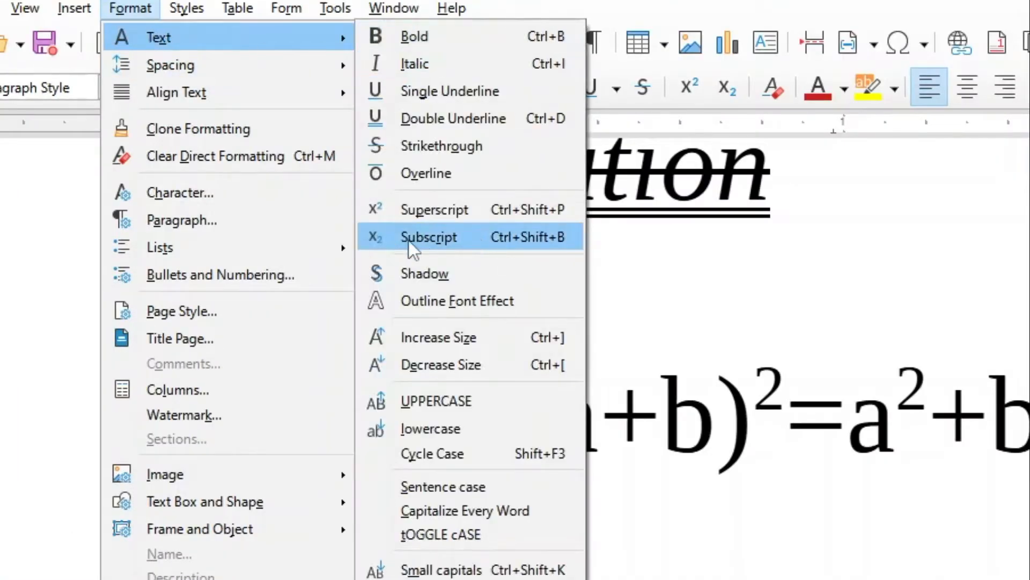
click(474, 239)
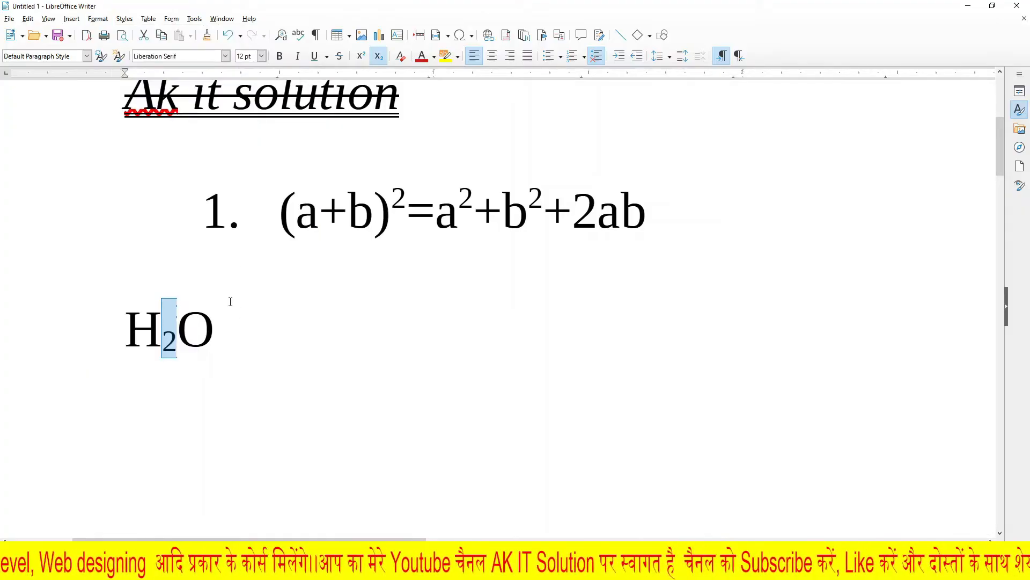
click(232, 306)
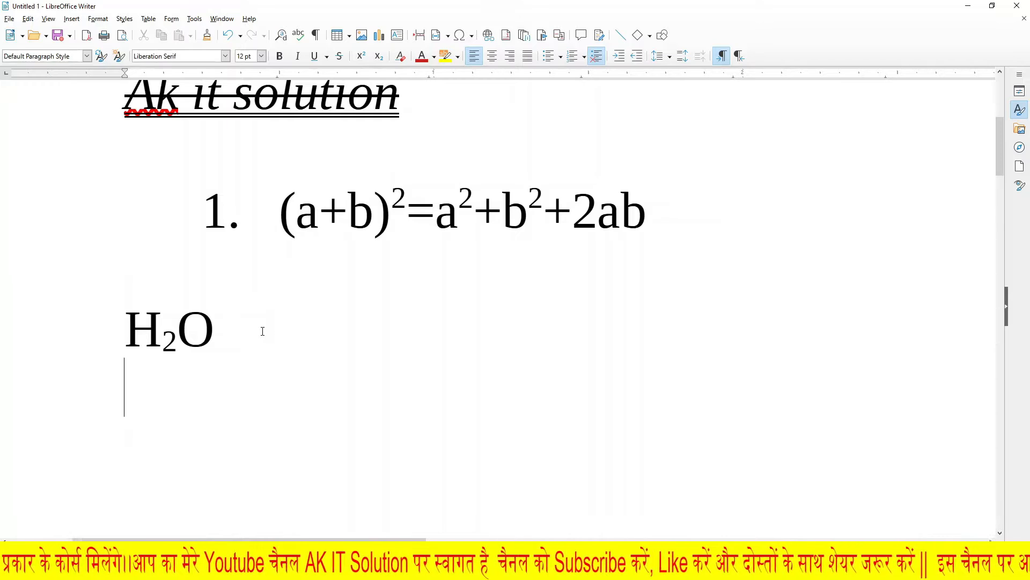
scroll(252, 331, down, 3)
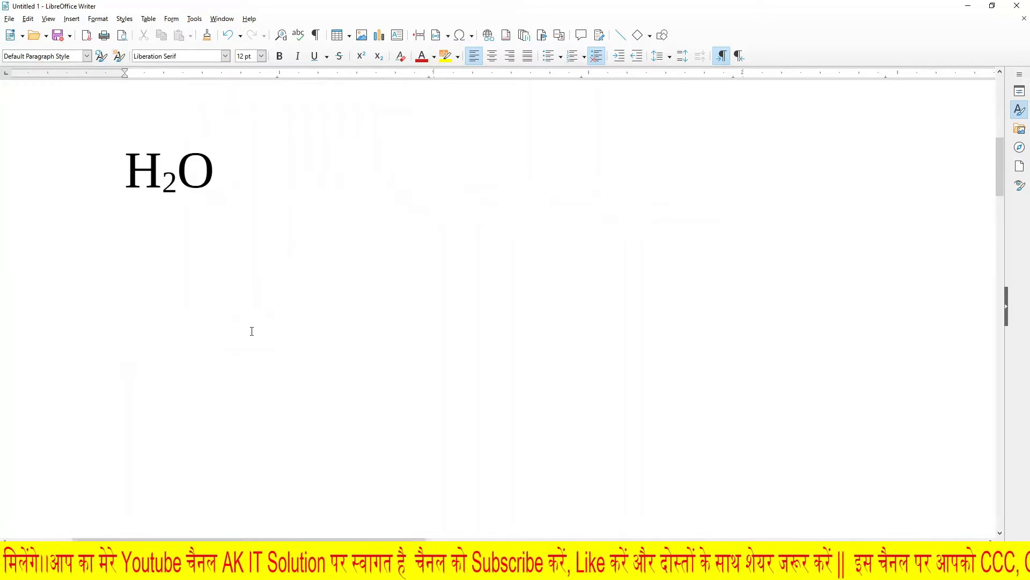
click(98, 18)
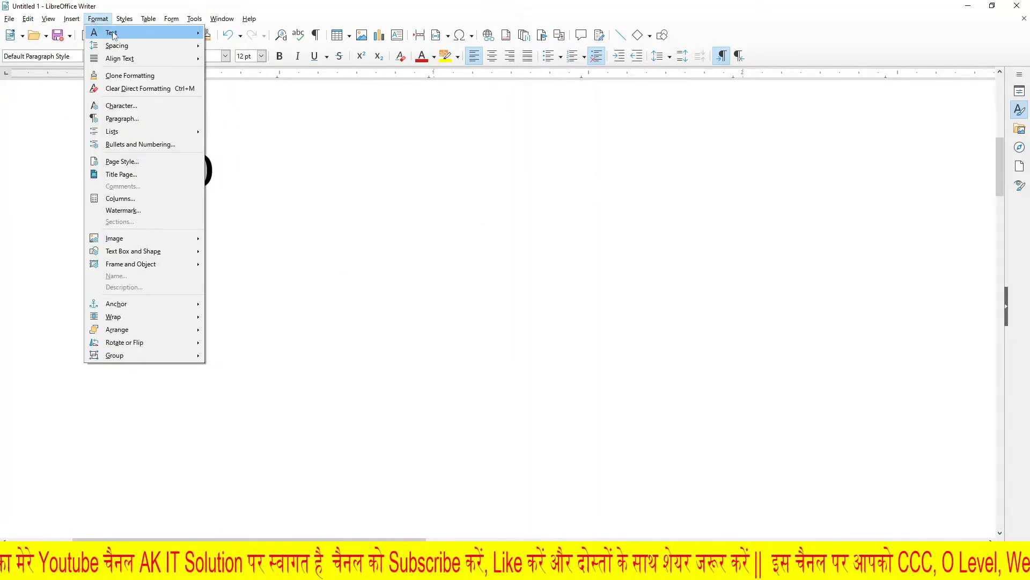
mouse_move(114, 34)
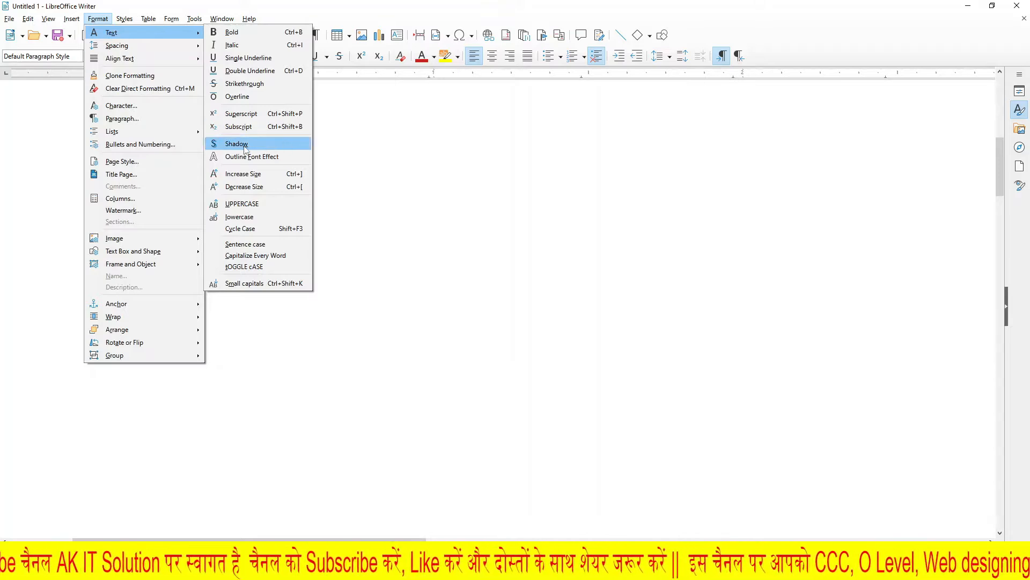
Step: Remove the italic, underline and strikethrough formatting from the "Ak it solution" line
scroll(413, 273, up, 10)
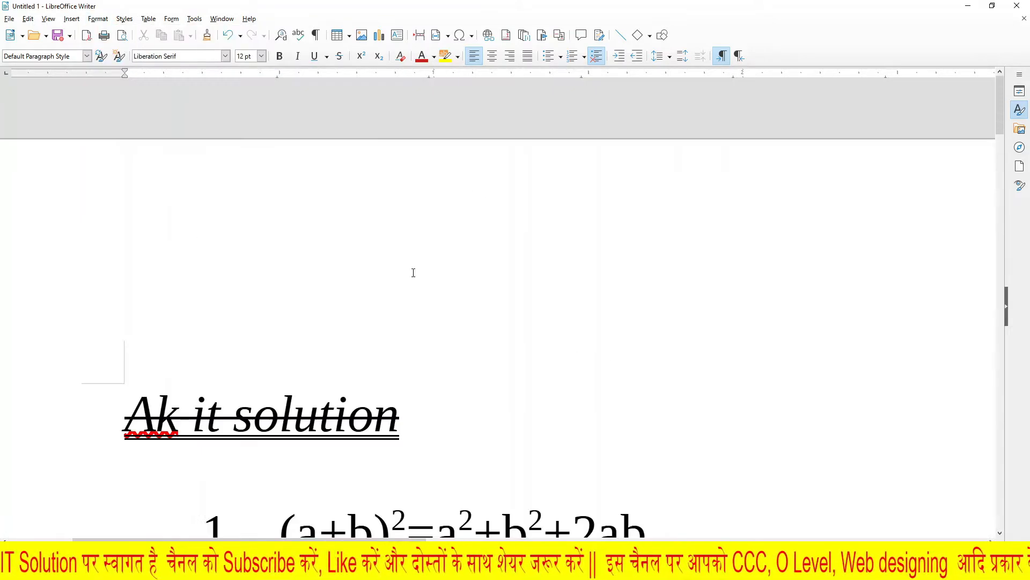
drag(420, 406, 92, 406)
click(97, 19)
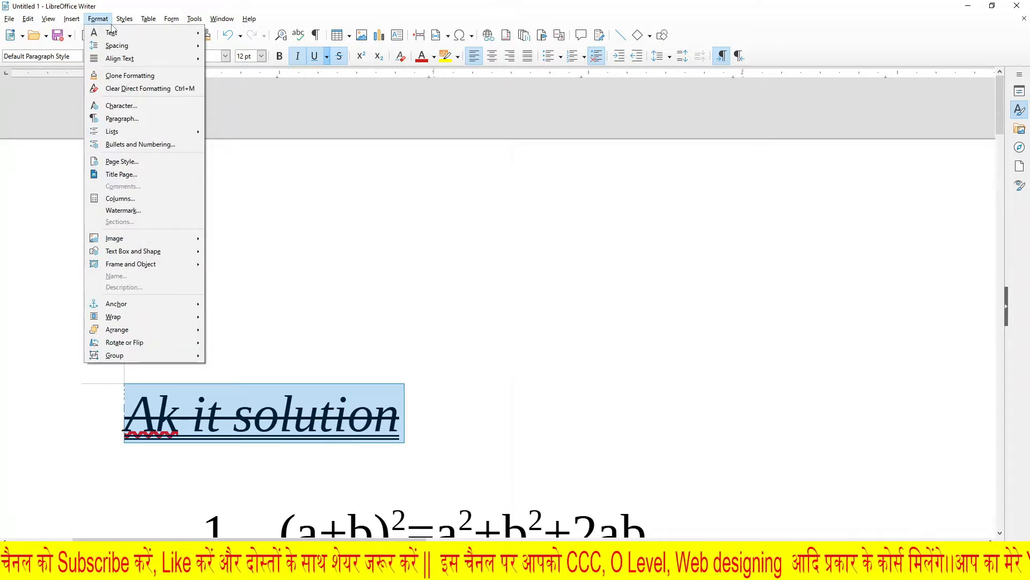
click(225, 175)
click(298, 57)
click(311, 58)
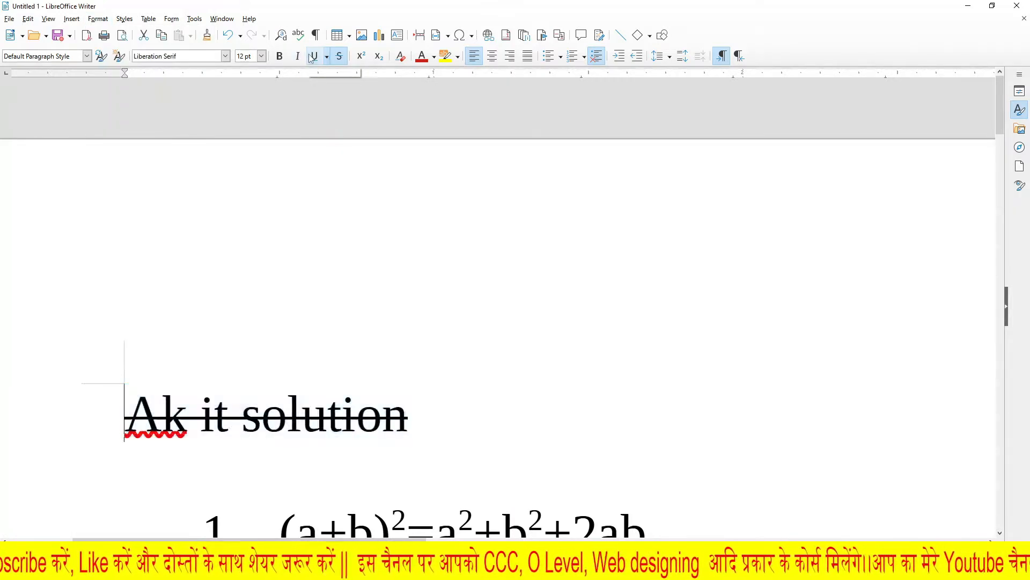
click(340, 56)
Step: Set the font size of the "Ak it solution" line to 32 pt
drag(437, 426, 95, 428)
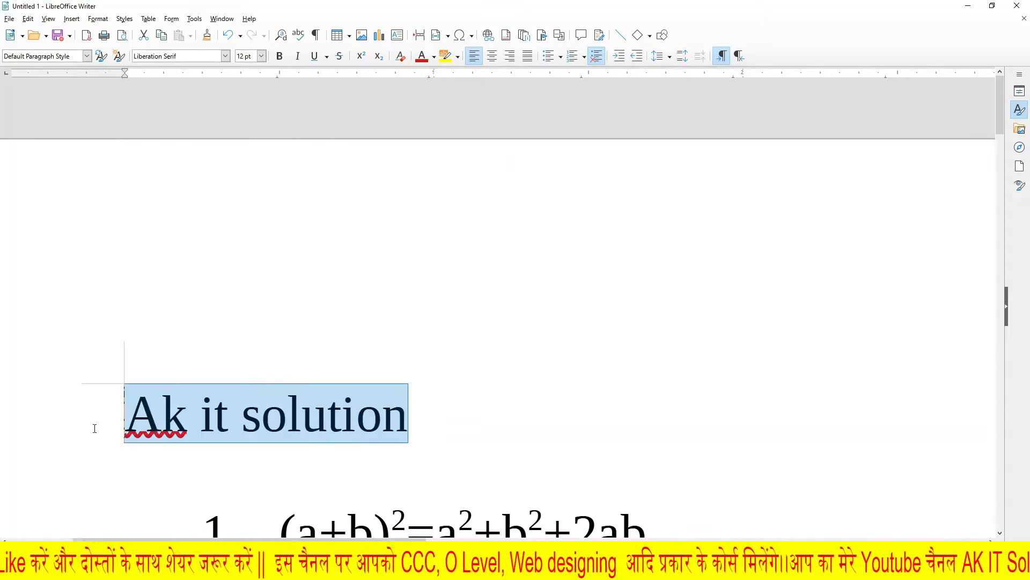
click(261, 56)
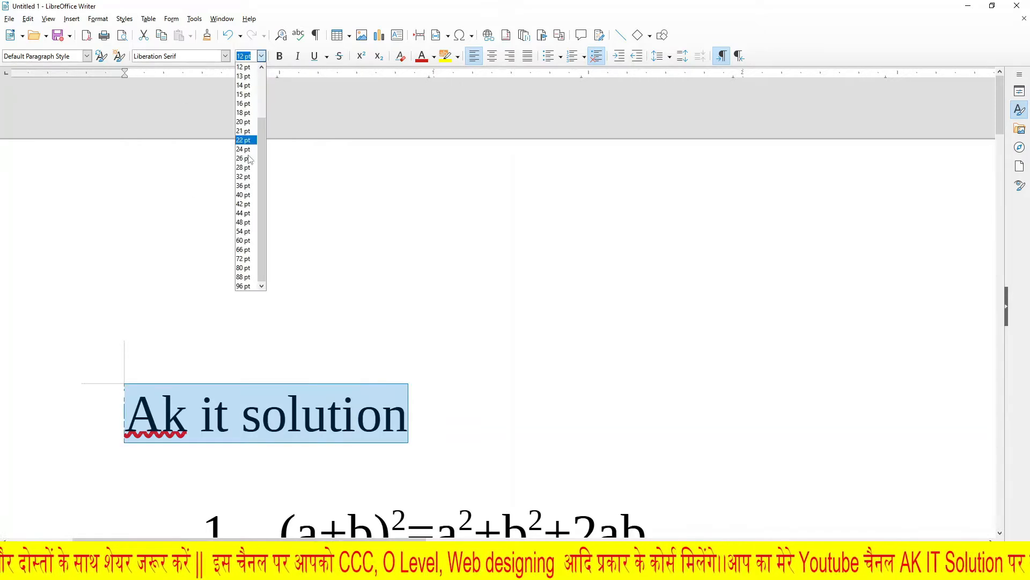
click(247, 195)
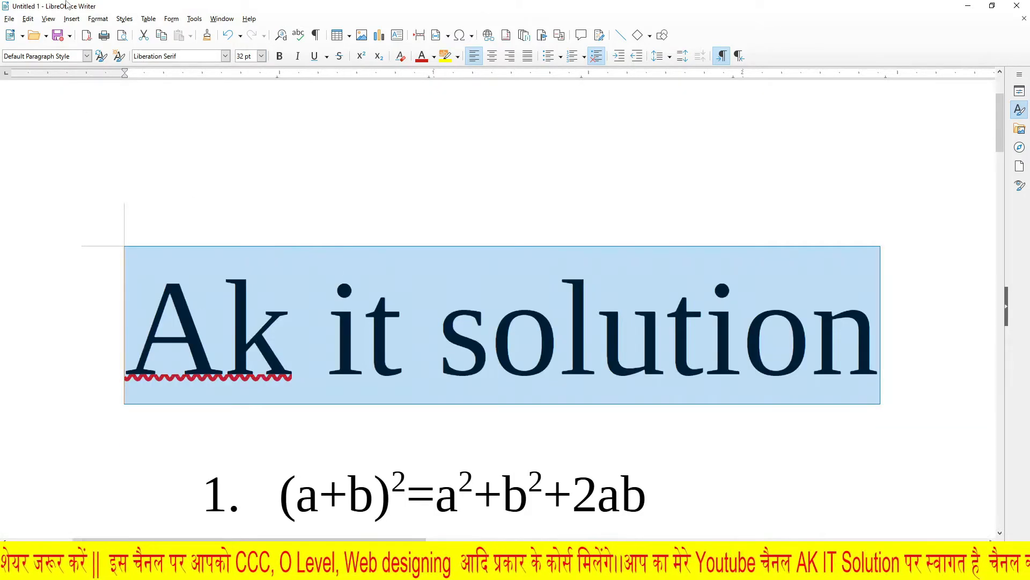
Step: Apply the Shadow effect to the "Ak it solution" line and deselect it
click(98, 19)
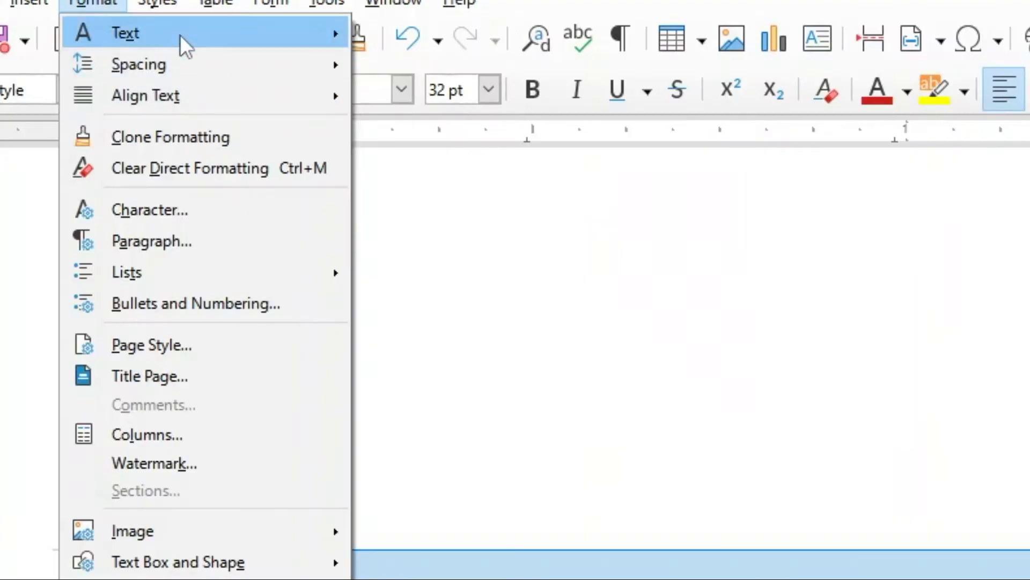
mouse_move(134, 35)
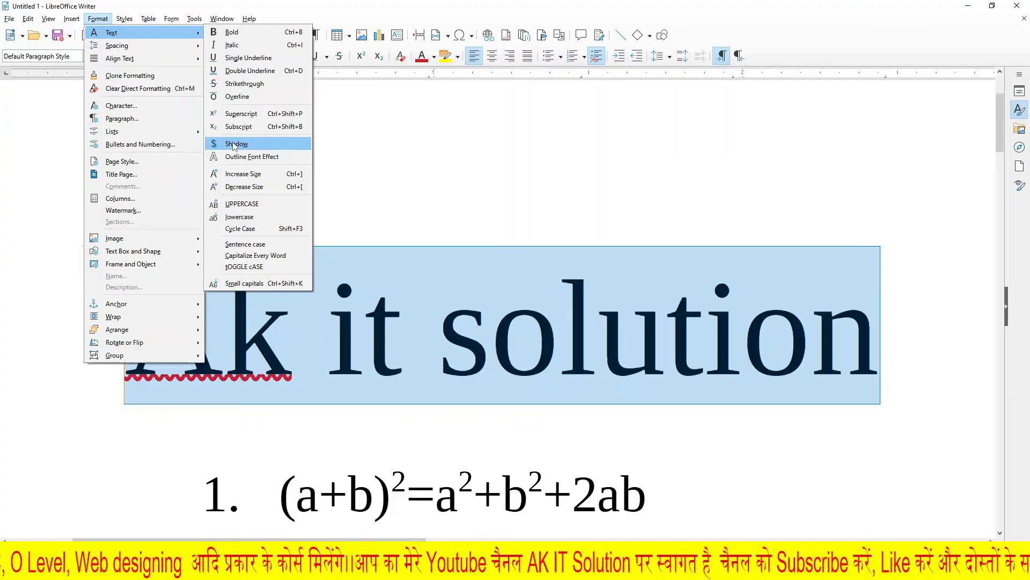
click(423, 307)
click(458, 402)
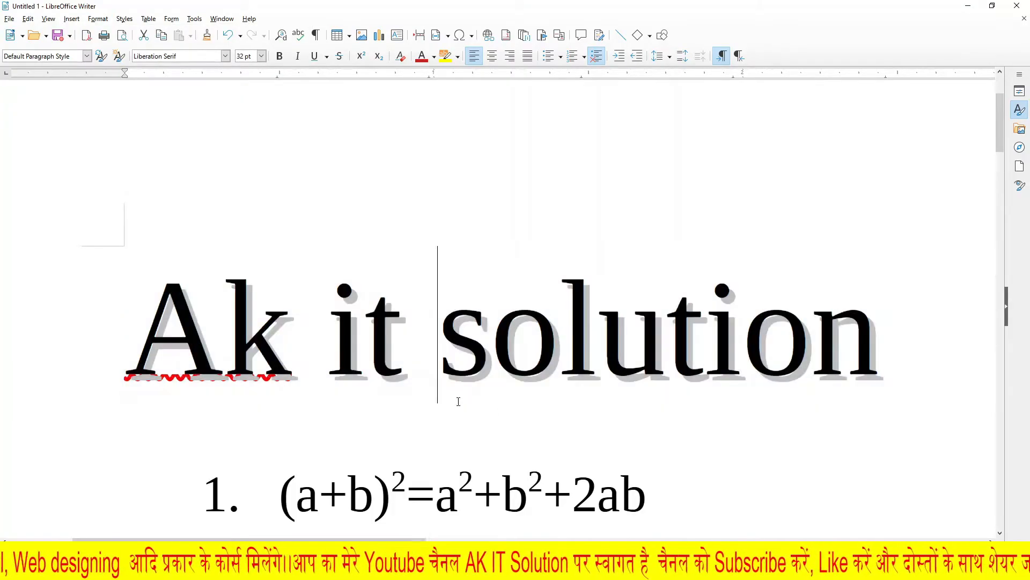
click(864, 568)
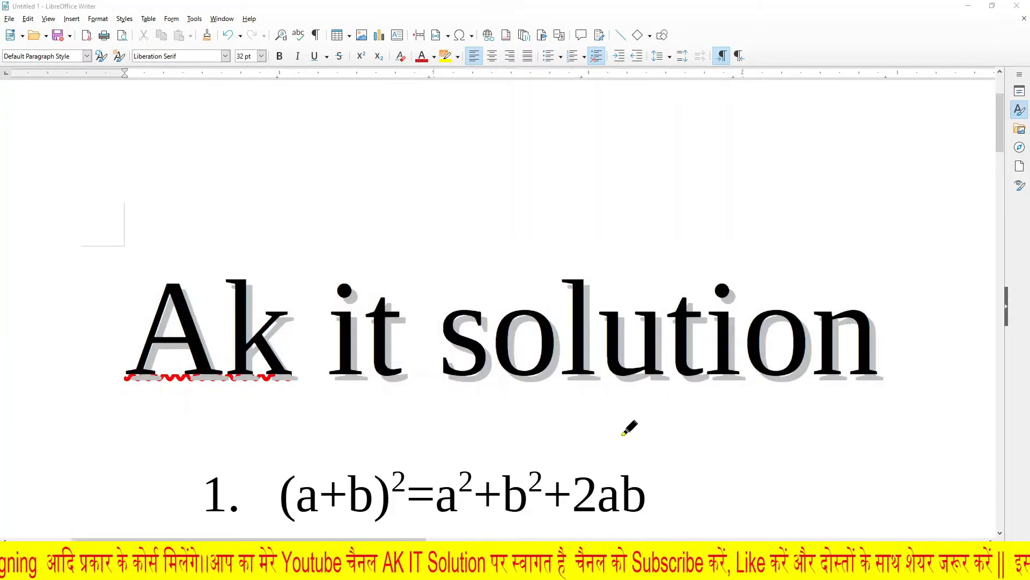
mouse_move(472, 383)
mouse_down()
mouse_move(486, 367)
mouse_move(537, 379)
mouse_up()
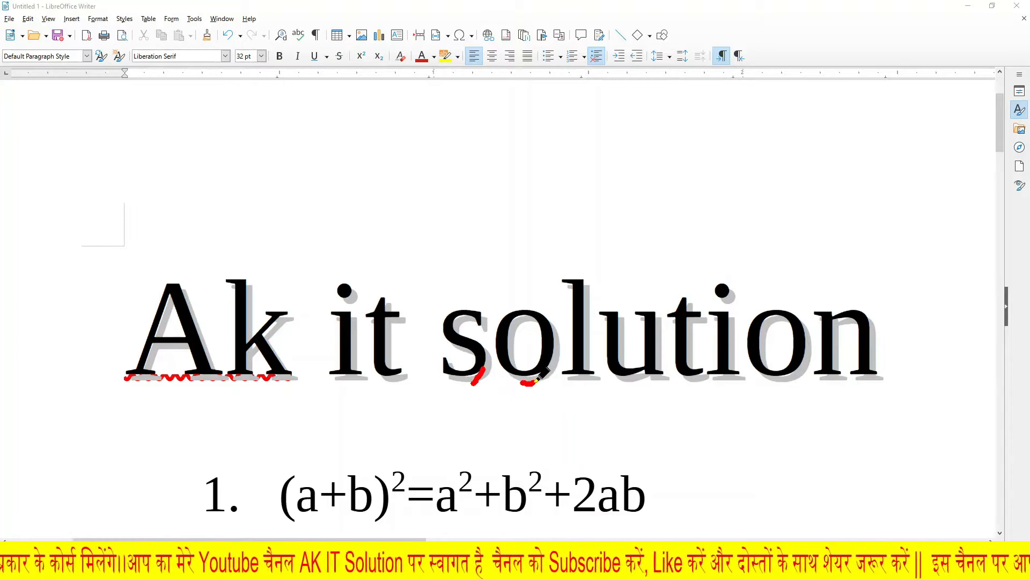
drag(637, 379, 649, 378)
drag(710, 380, 723, 374)
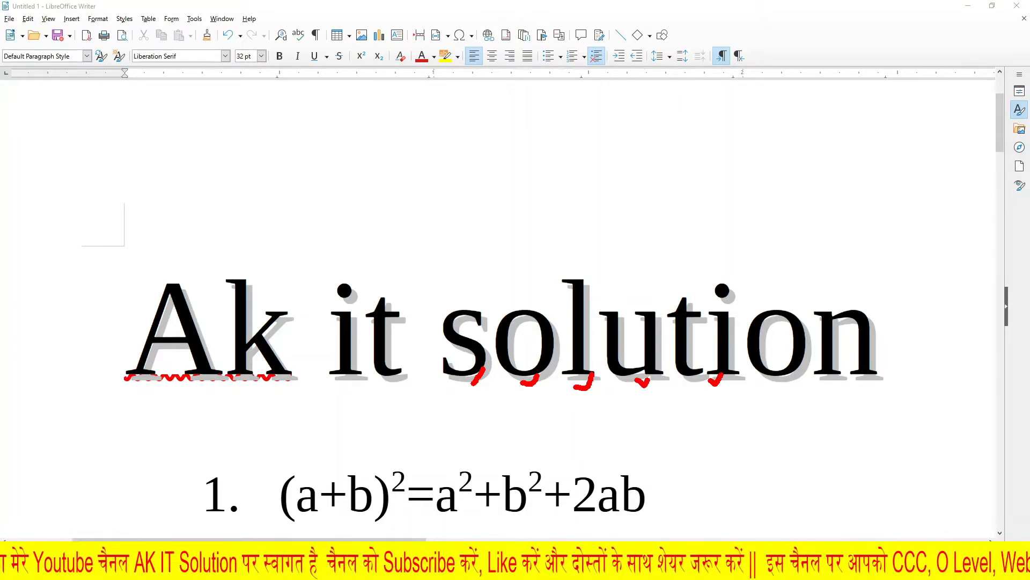
click(864, 568)
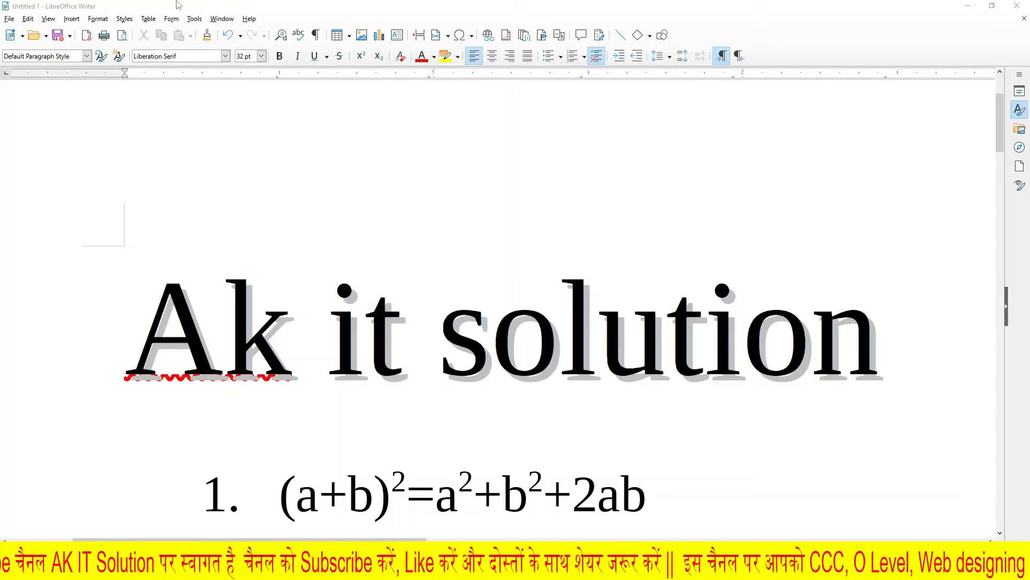
drag(904, 342, 122, 344)
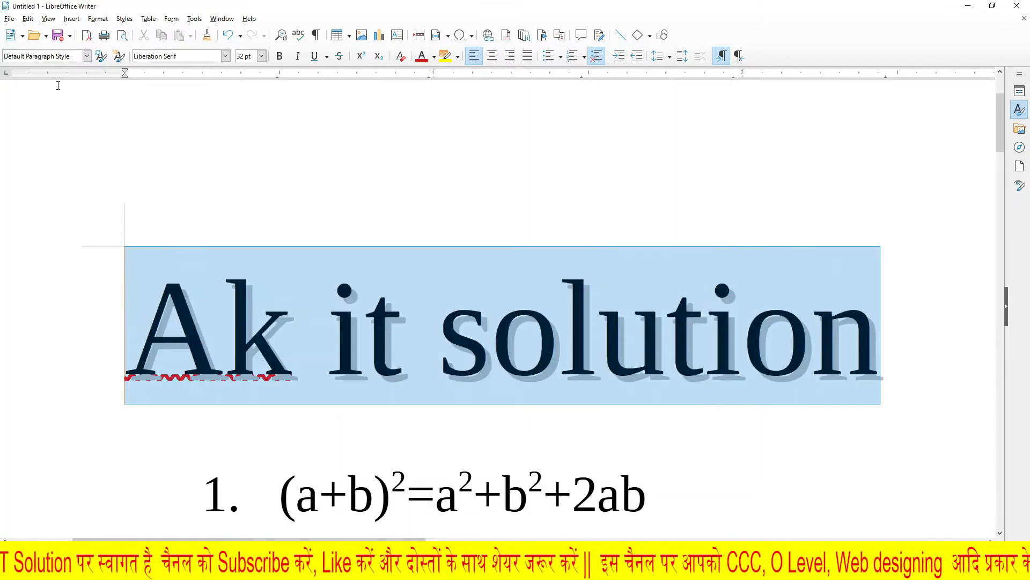
click(98, 19)
mouse_move(111, 32)
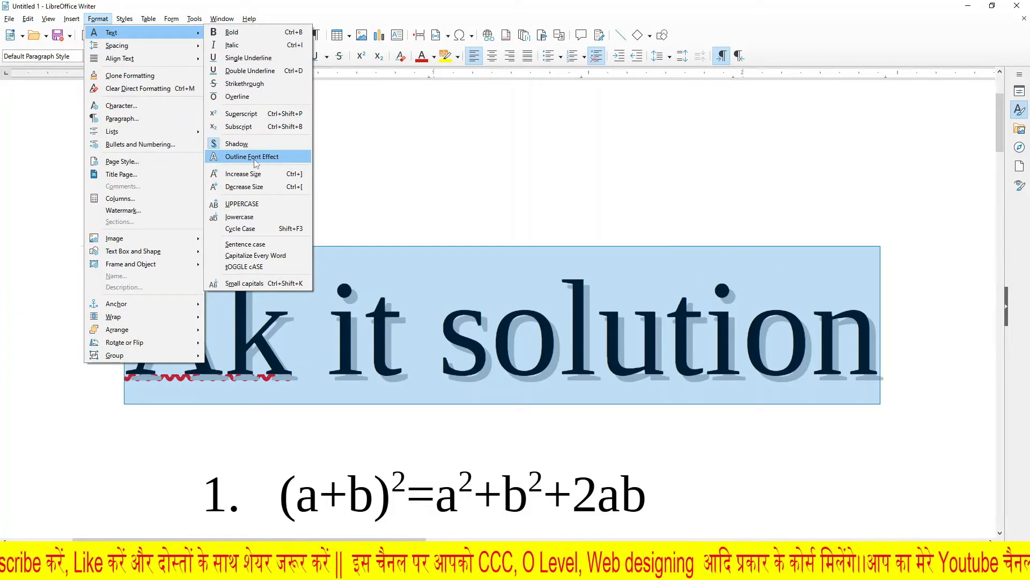
click(600, 459)
Step: Apply the Outline Font Effect to the whole "Ak it solution" line and deselect it
drag(906, 336, 123, 336)
click(98, 19)
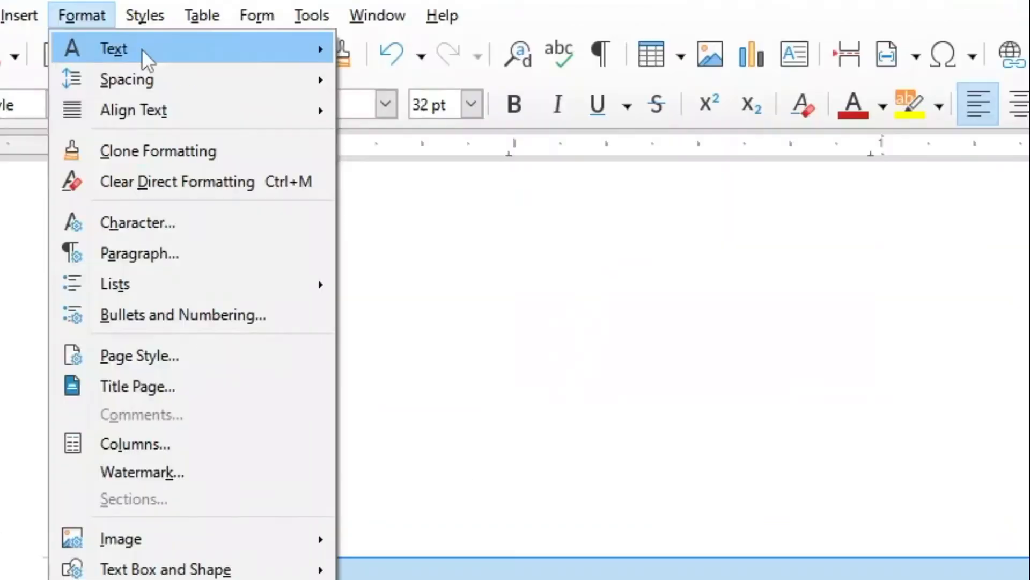
mouse_move(123, 35)
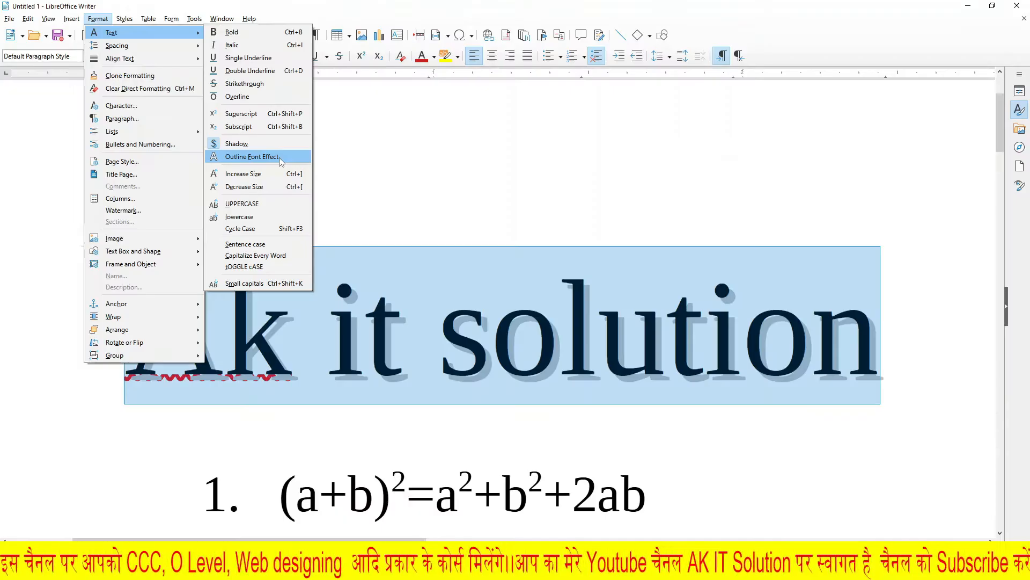
click(515, 344)
click(507, 414)
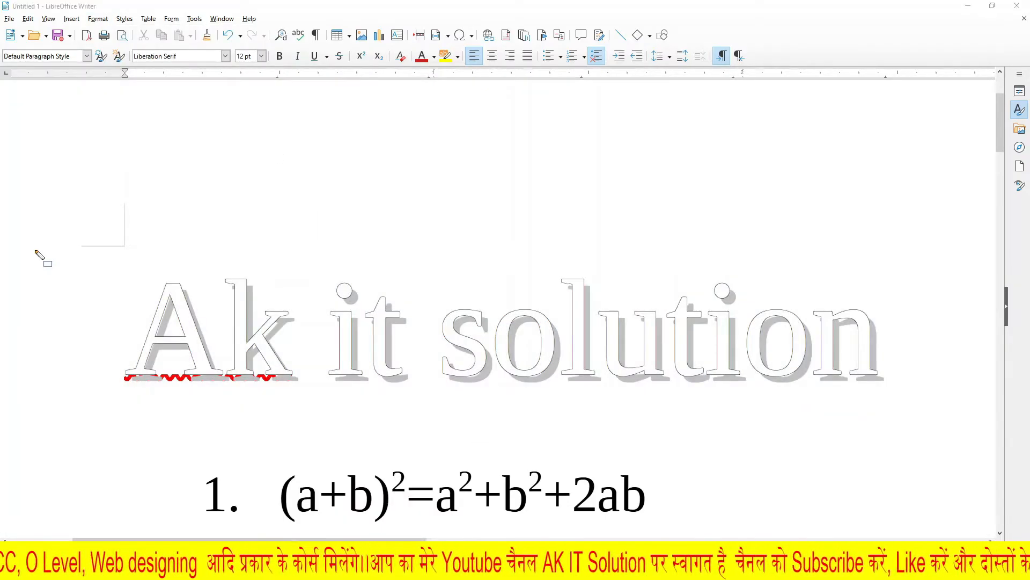
mouse_move(116, 253)
mouse_down()
mouse_move(291, 360)
mouse_move(897, 406)
mouse_up()
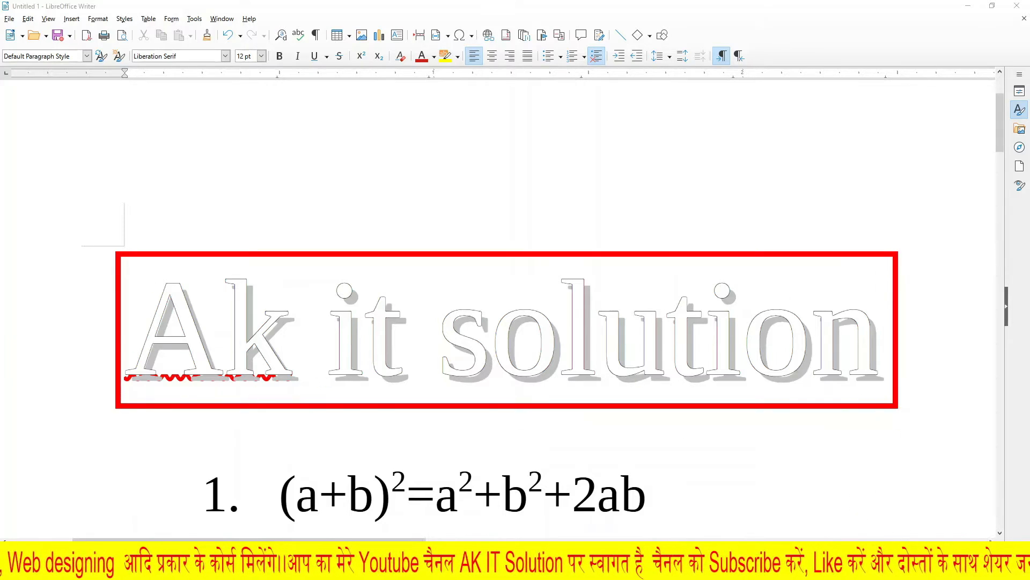
key(Escape)
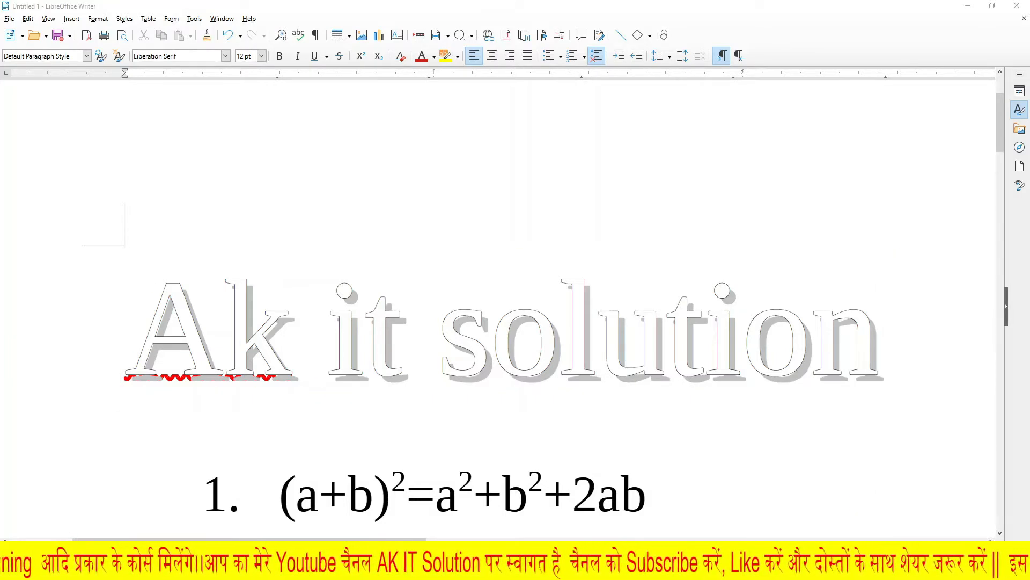
click(840, 329)
drag(881, 329, 144, 301)
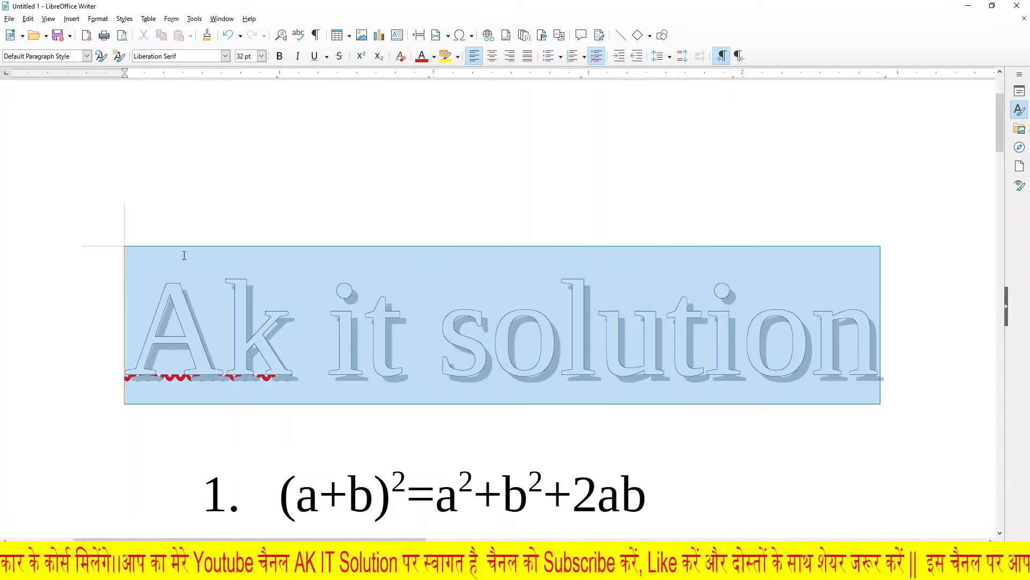
click(96, 19)
mouse_move(105, 36)
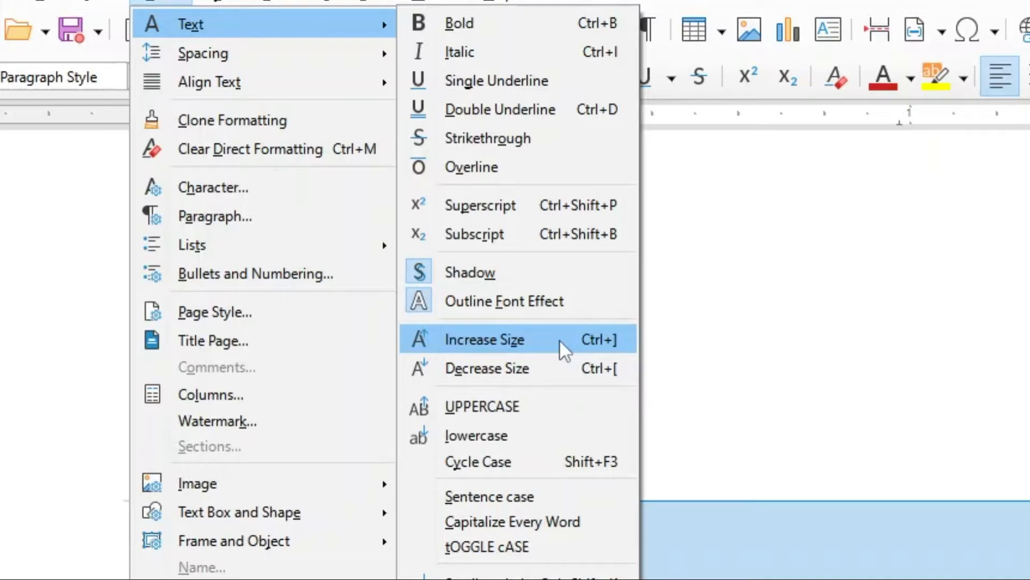
click(907, 569)
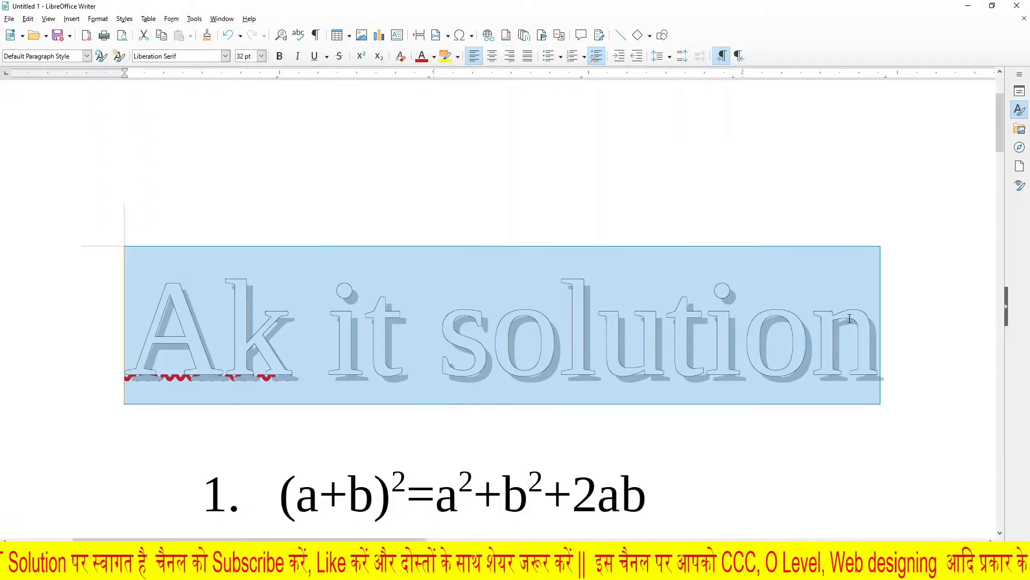
Step: Increase the font size of the "Ak it solution" line twice with Increase Size, up to 36 pt
click(888, 322)
drag(889, 322, 44, 320)
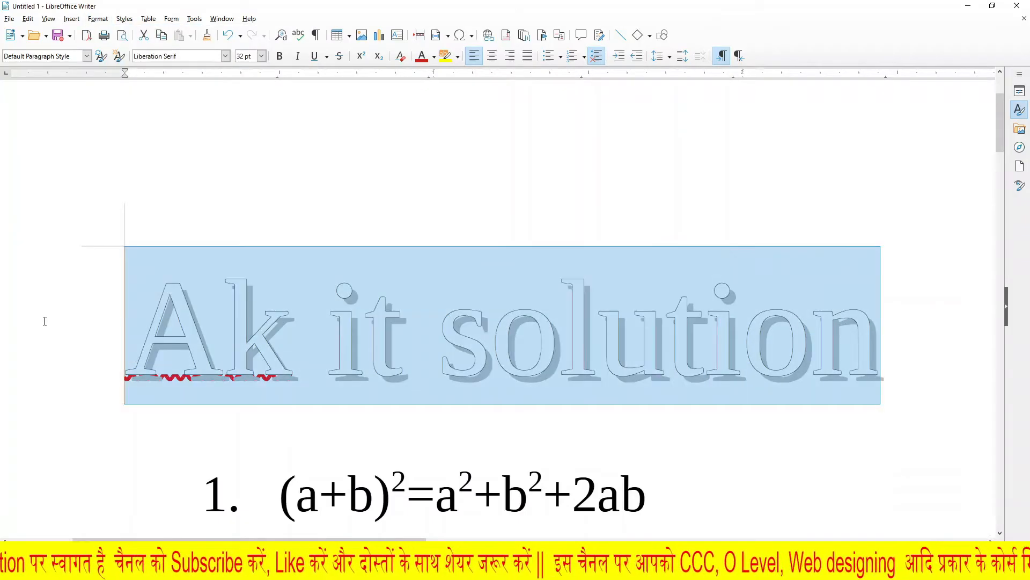
click(97, 19)
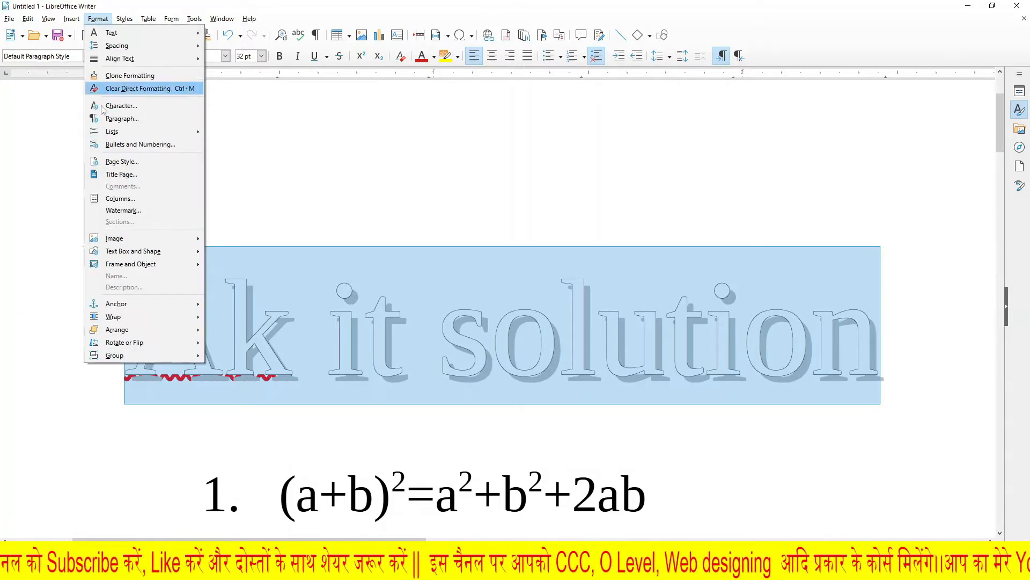
mouse_move(131, 34)
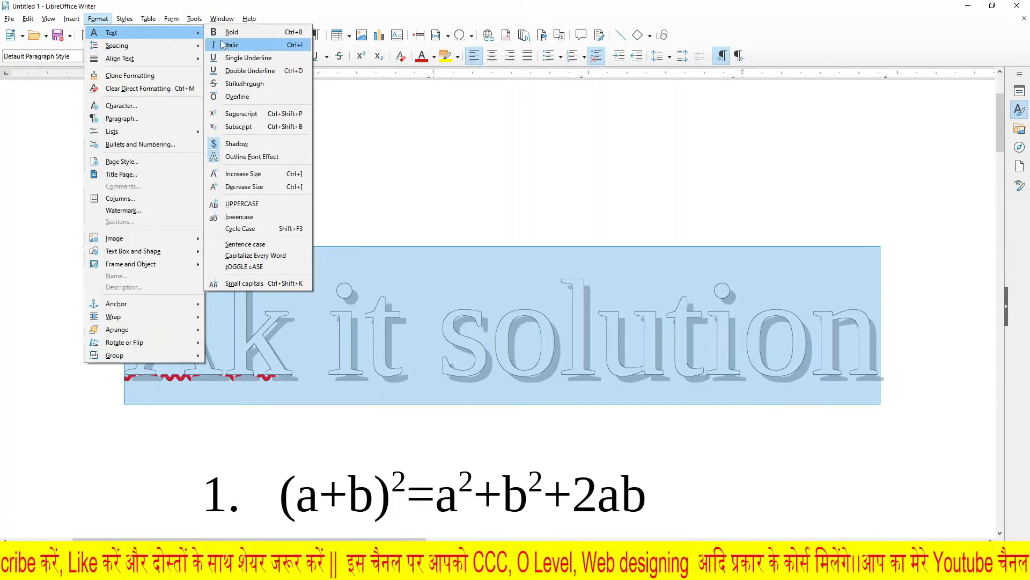
click(238, 175)
click(98, 19)
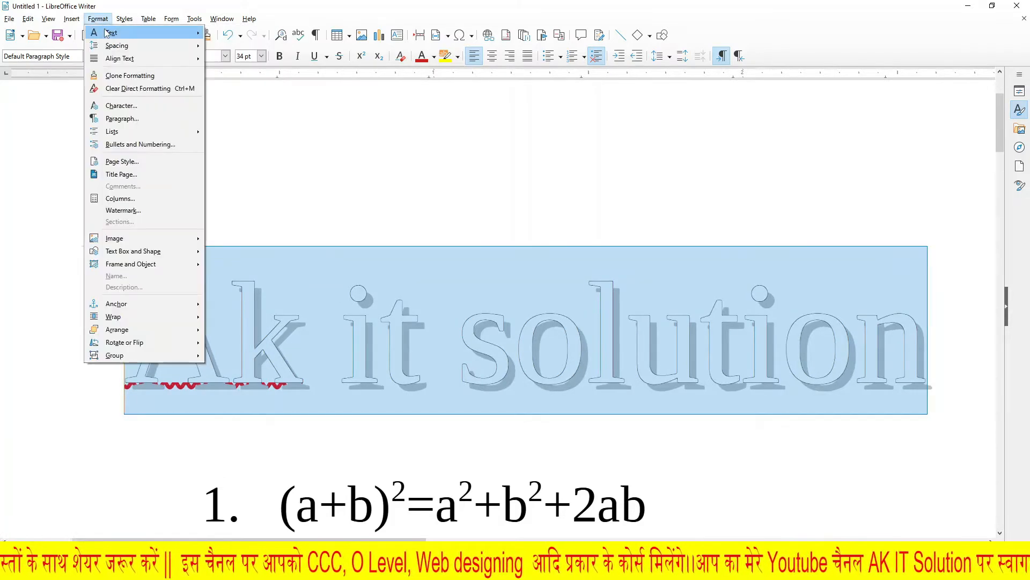
mouse_move(108, 33)
click(243, 174)
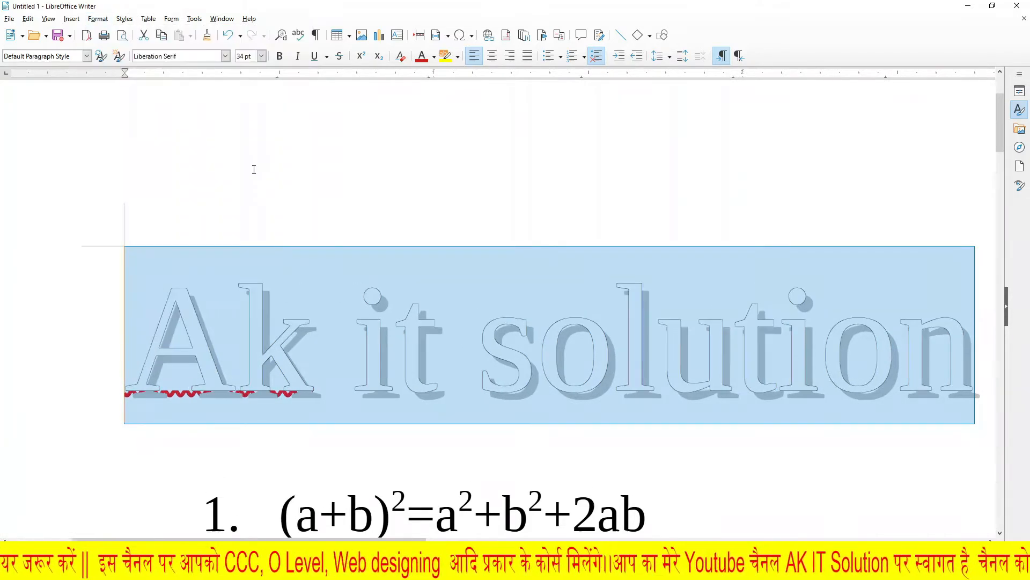
Step: Reduce the font size of the "Ak it solution" line twice with Decrease Size, down to 32 pt
click(97, 18)
mouse_move(110, 33)
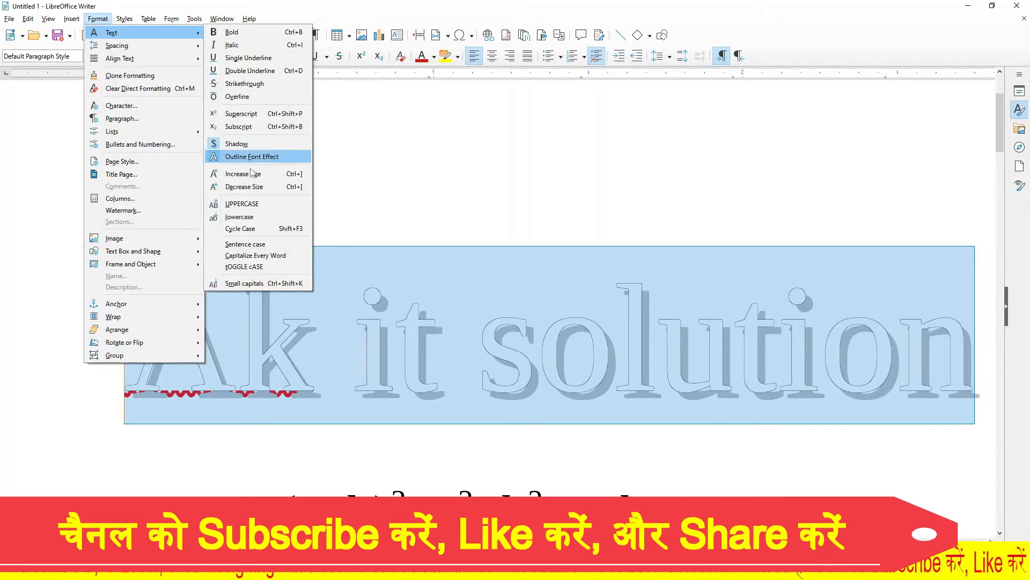
click(257, 190)
click(97, 19)
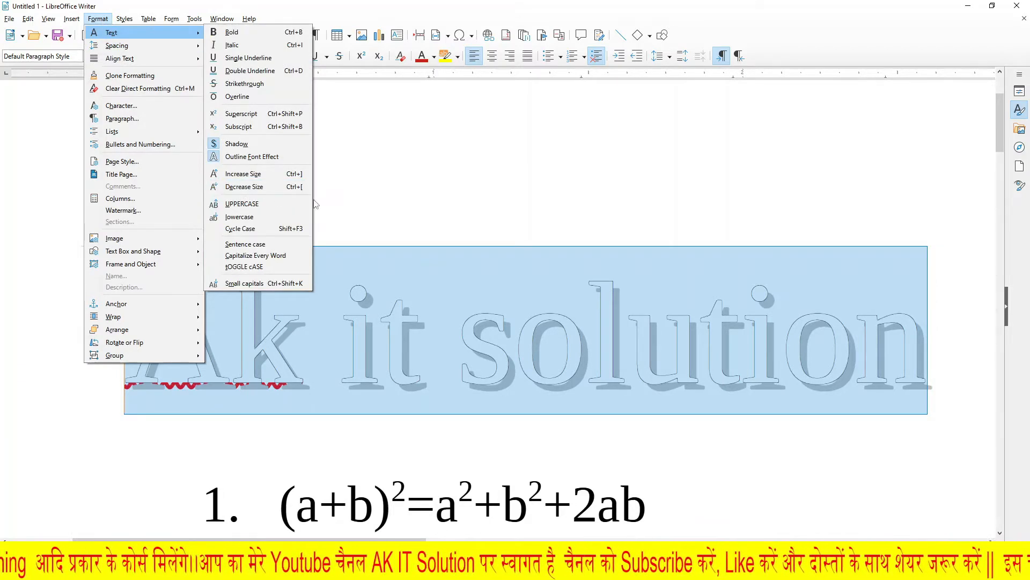
click(238, 188)
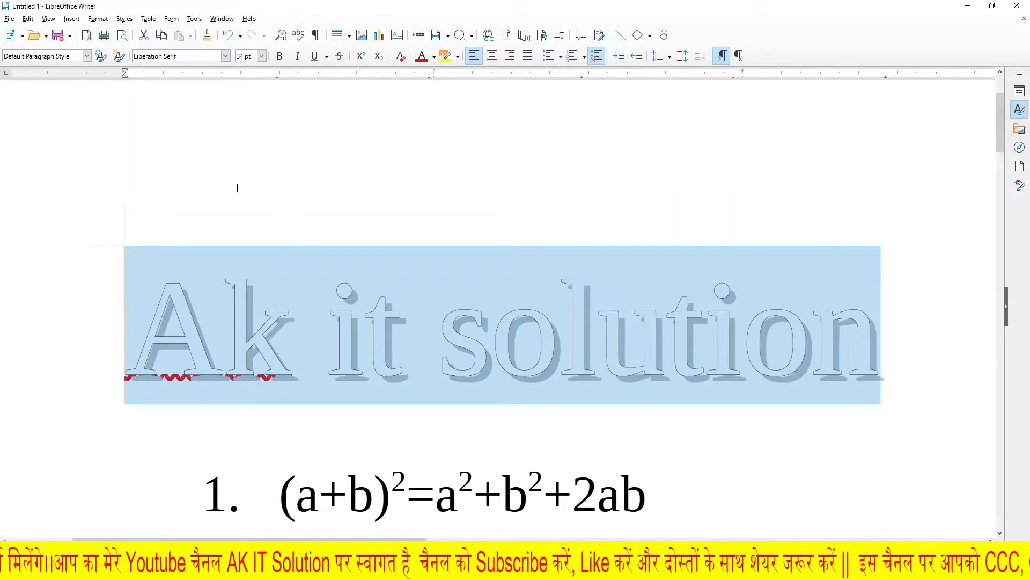
click(98, 19)
mouse_move(127, 33)
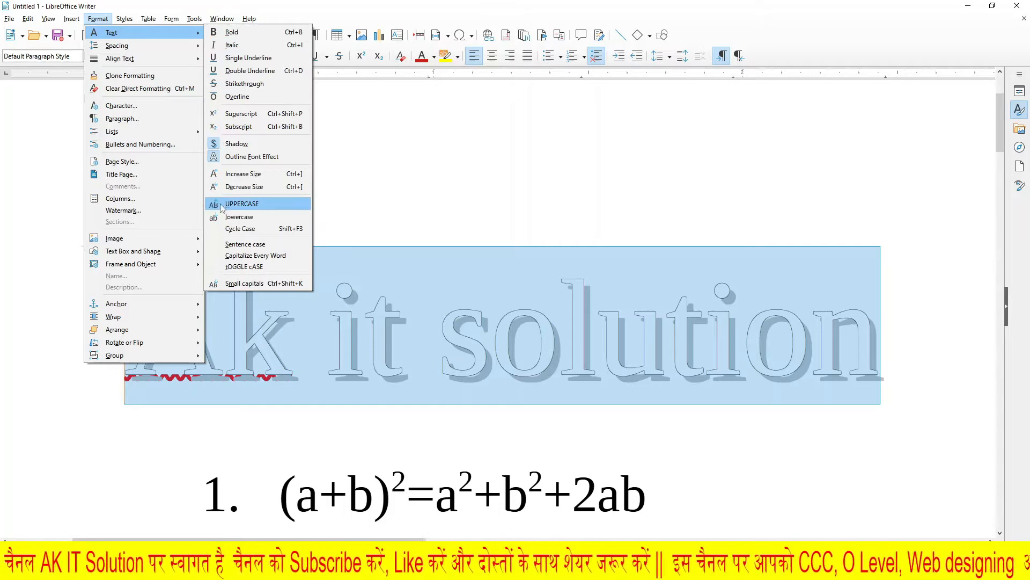
click(602, 404)
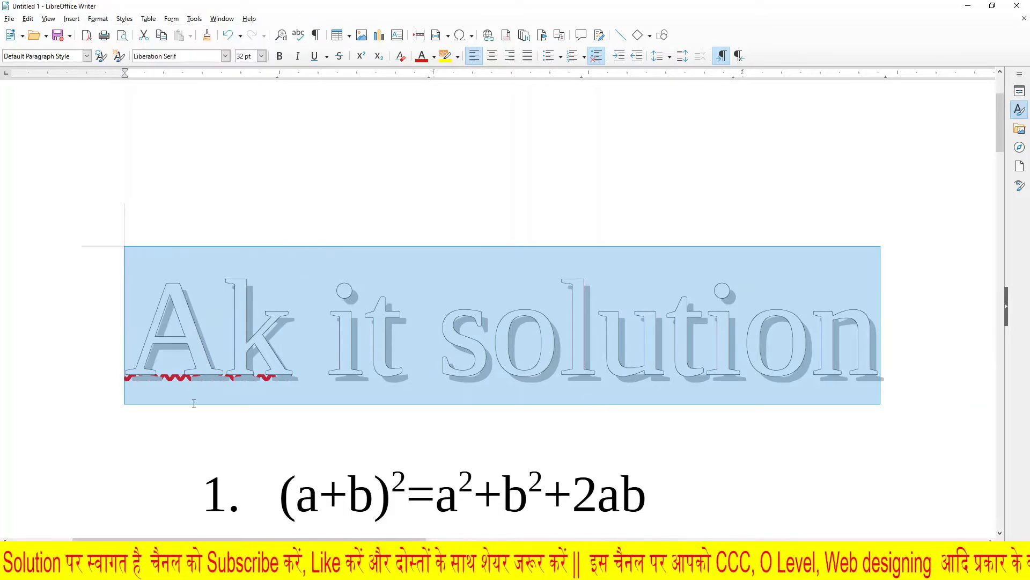
Step: Select the whole "Ak it solution" line again
click(844, 376)
drag(902, 354, 160, 335)
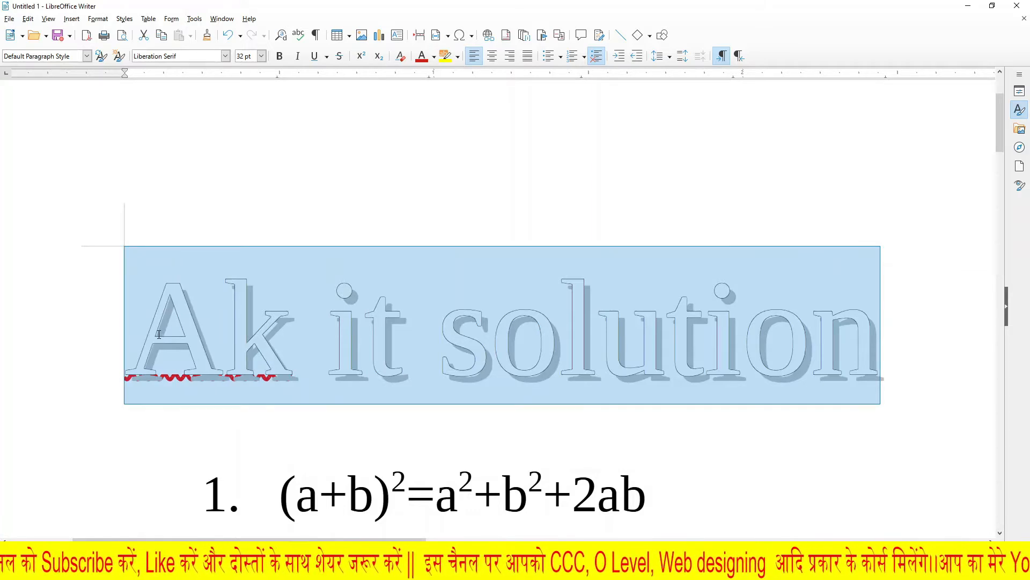
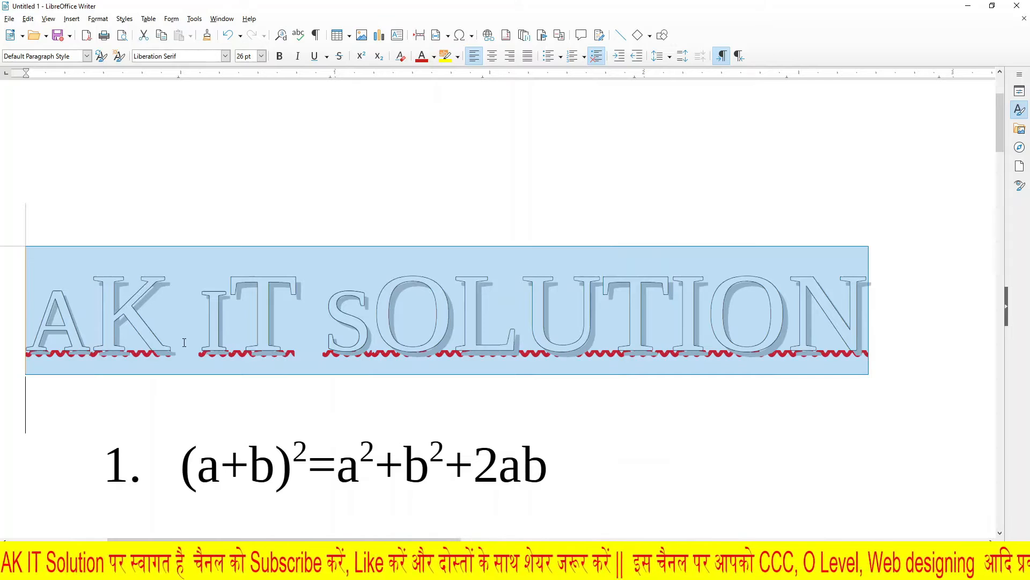
click(184, 342)
drag(30, 333, 899, 348)
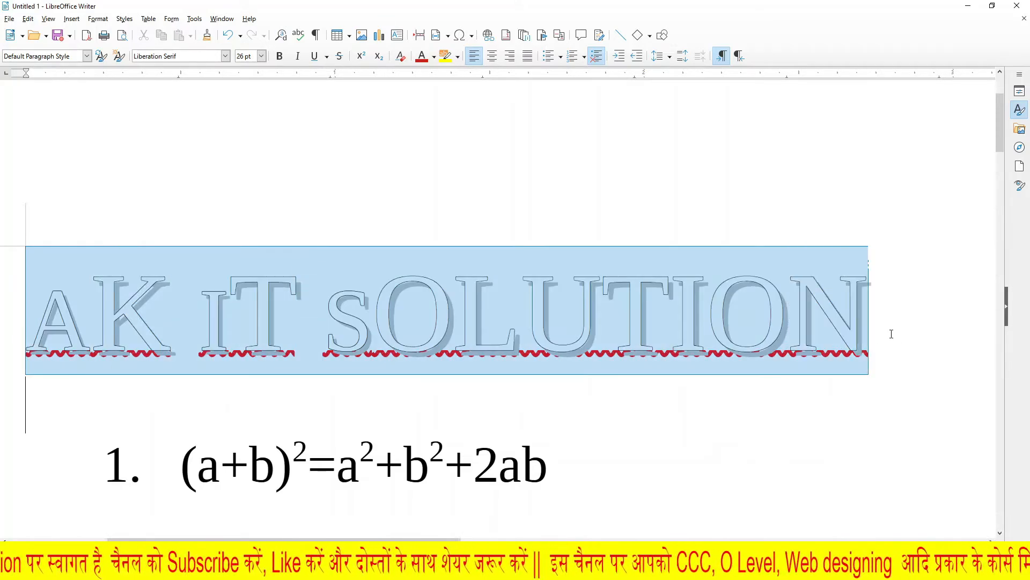
click(257, 396)
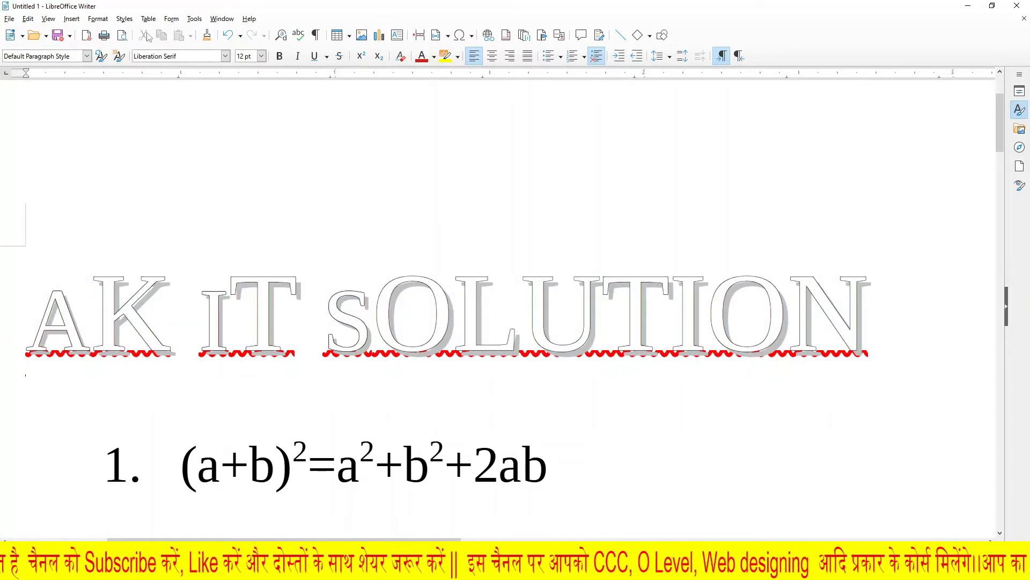
click(103, 20)
mouse_move(161, 33)
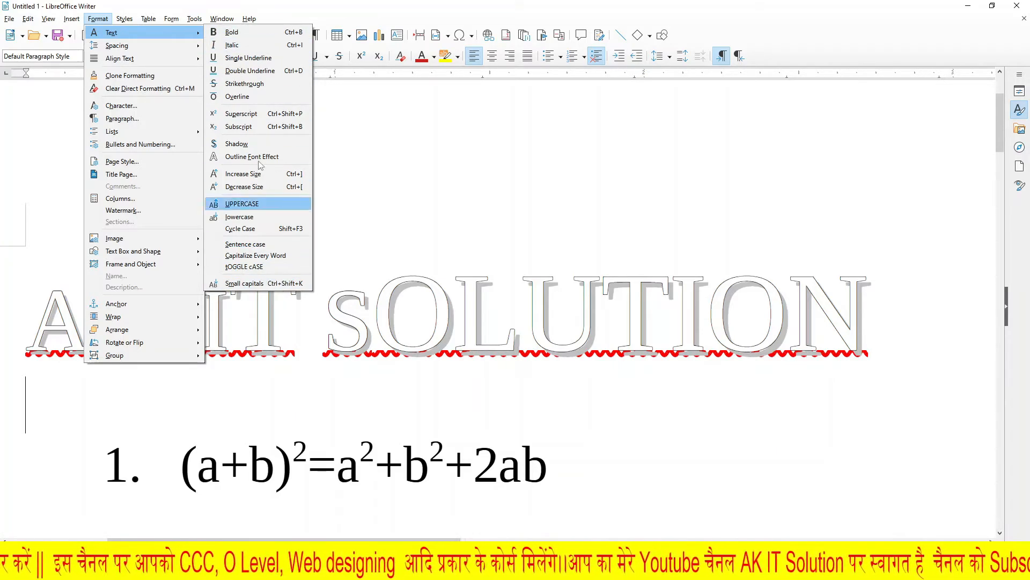
mouse_move(141, 49)
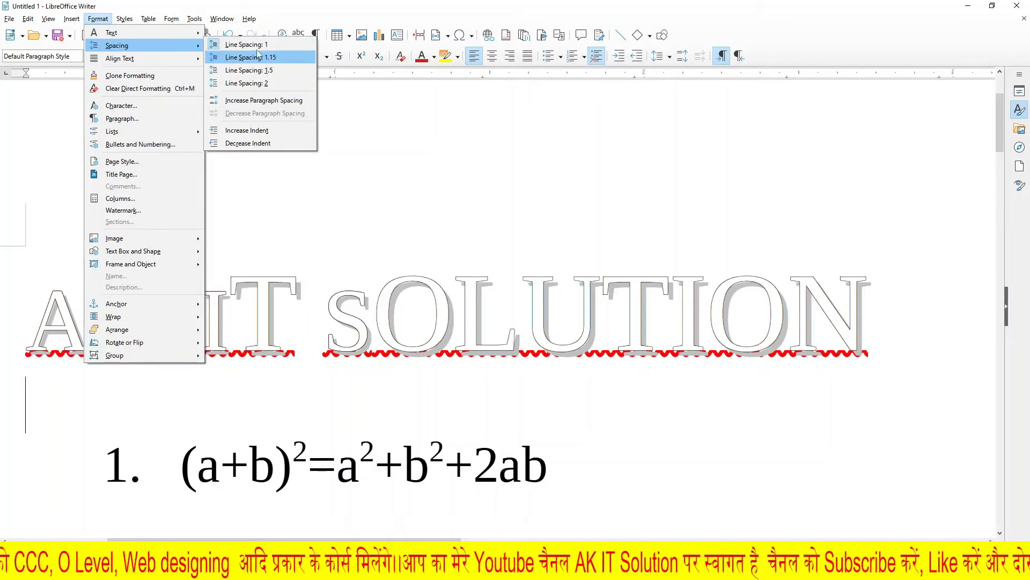
mouse_move(249, 18)
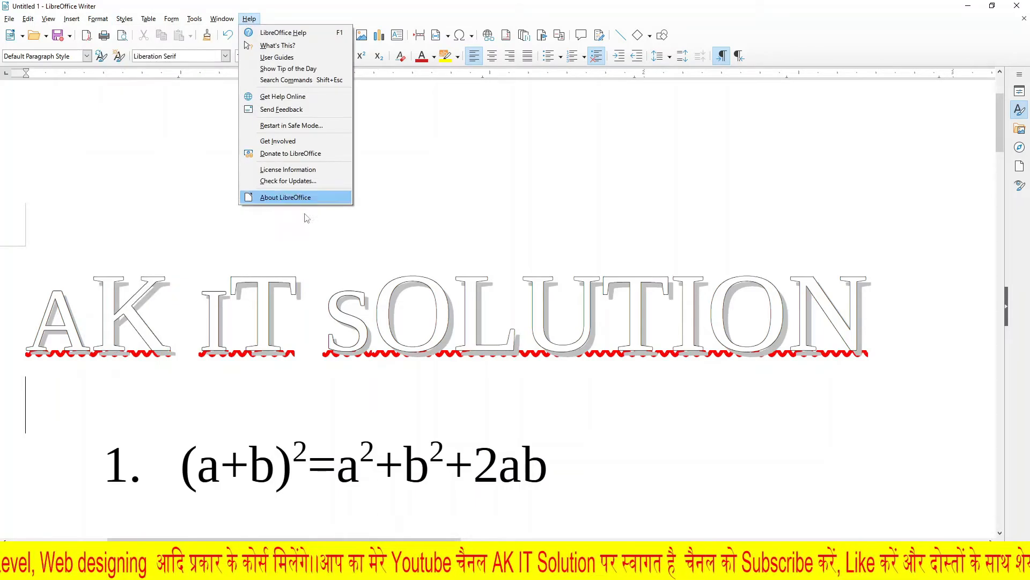
click(577, 431)
Step: Delete all the content of the document
scroll(628, 387, down, 2)
scroll(577, 354, up, 2)
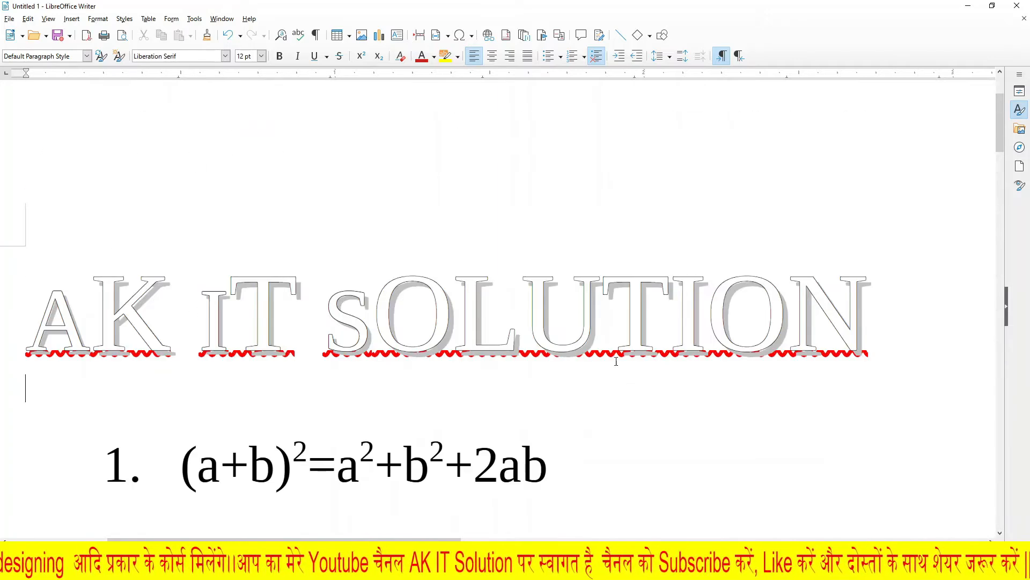
scroll(625, 360, down, 2)
scroll(634, 360, up, 5)
scroll(634, 359, down, 3)
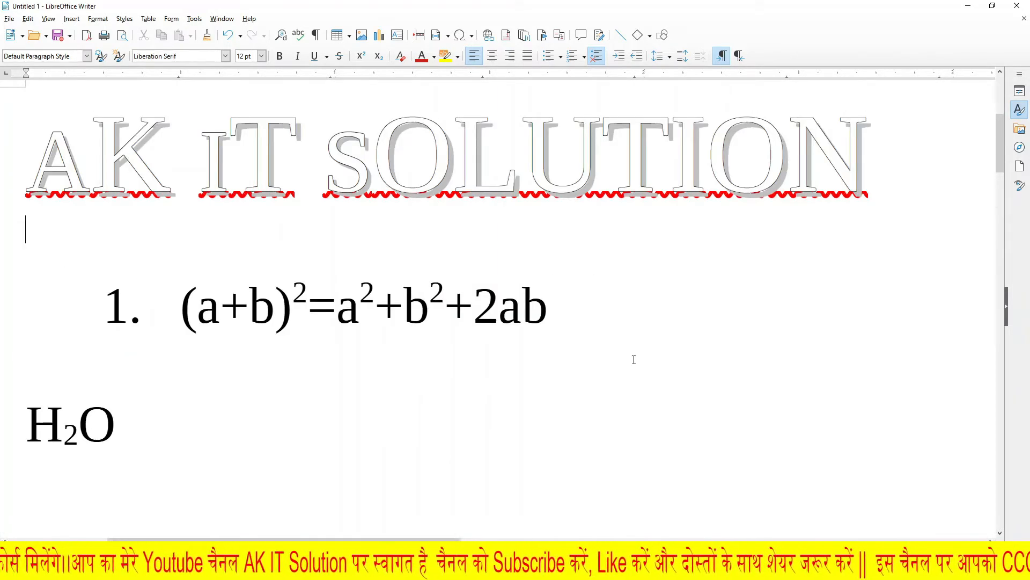
key(ctrl+a)
key(Delete)
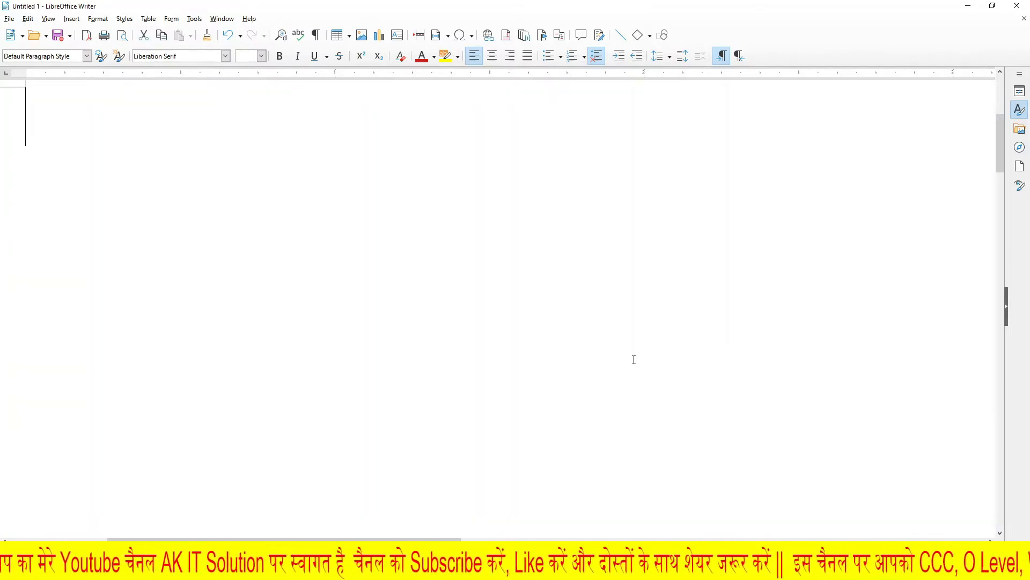
Step: Insert the AutoText dummy text paragraph at the start of the empty document using its shortcut "dt"
scroll(623, 290, up, 5)
text(dt)
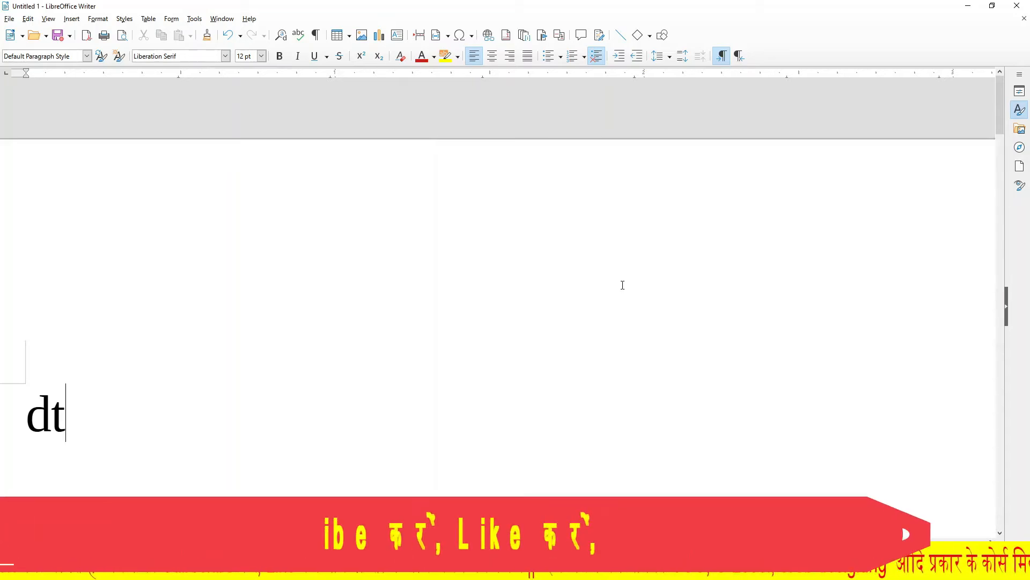
key(F3)
scroll(553, 322, up, 3)
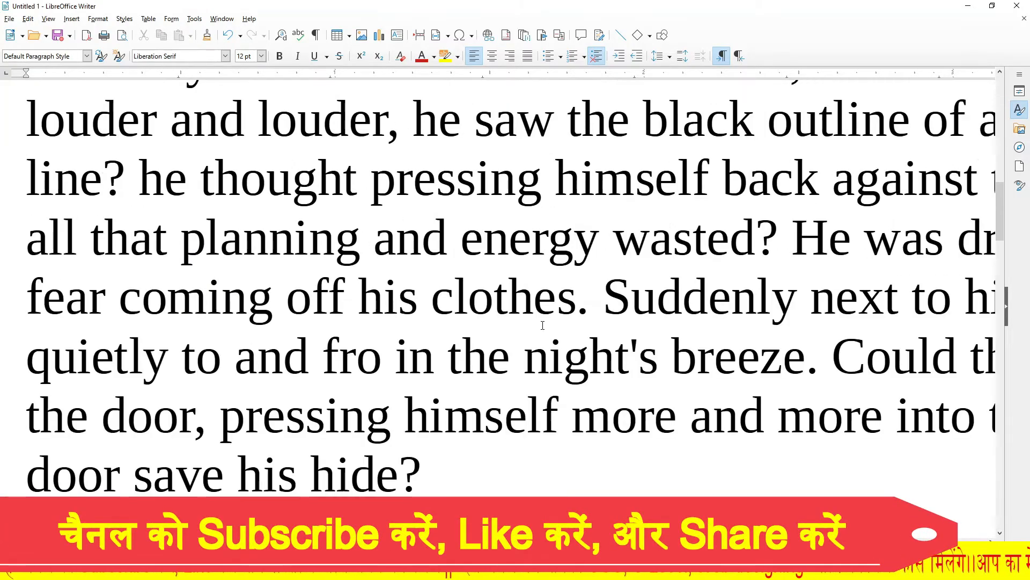
ctrl+scroll(553, 322, down, 1)
ctrl+scroll(552, 322, down, 1)
scroll(553, 322, up, 5)
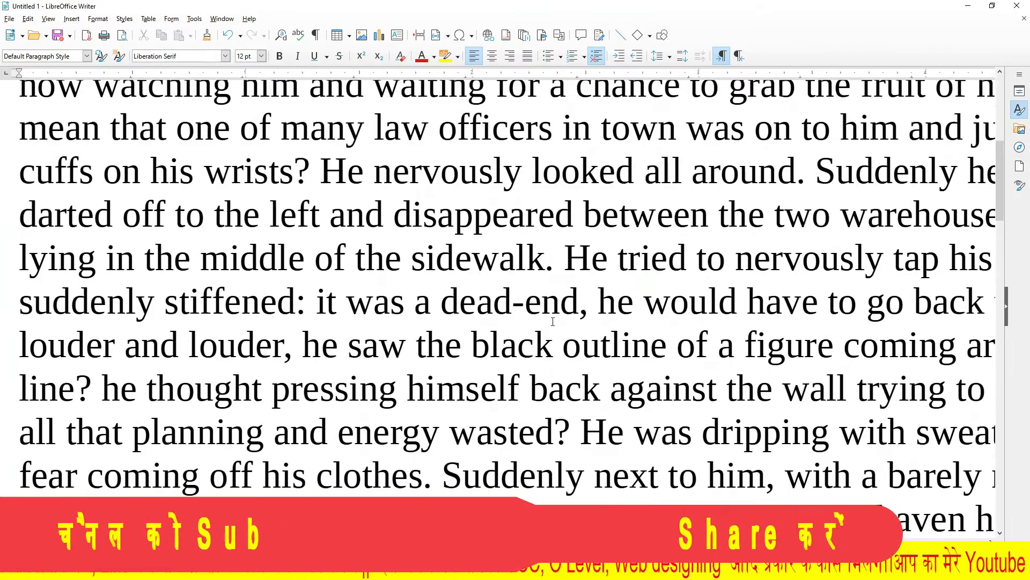
ctrl+scroll(574, 318, down, 4)
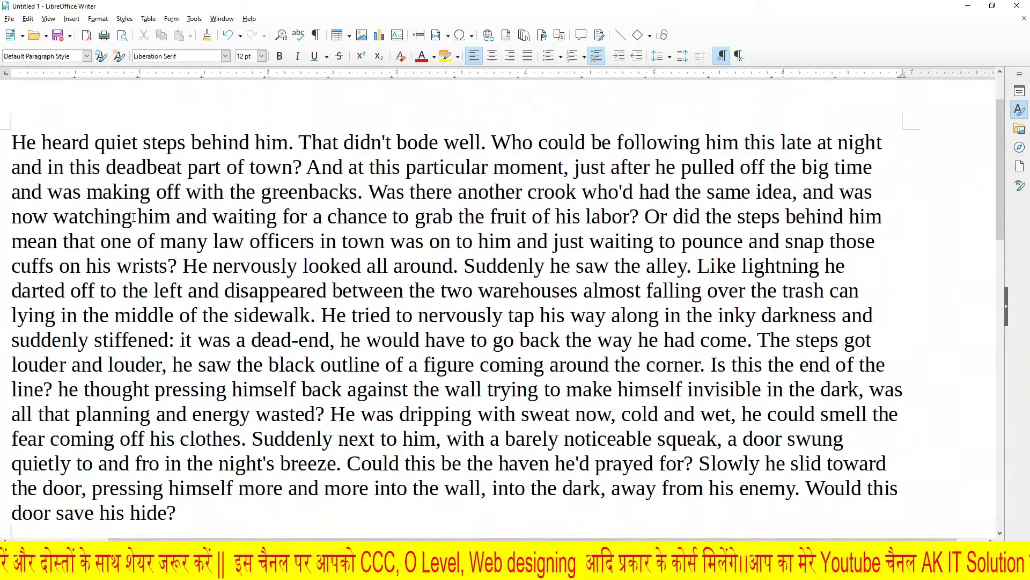
Step: Select the first four lines of the dummy paragraph and set the line spacing to 1.5
drag(384, 464, 276, 540)
click(424, 308)
scroll(525, 201, up, 3)
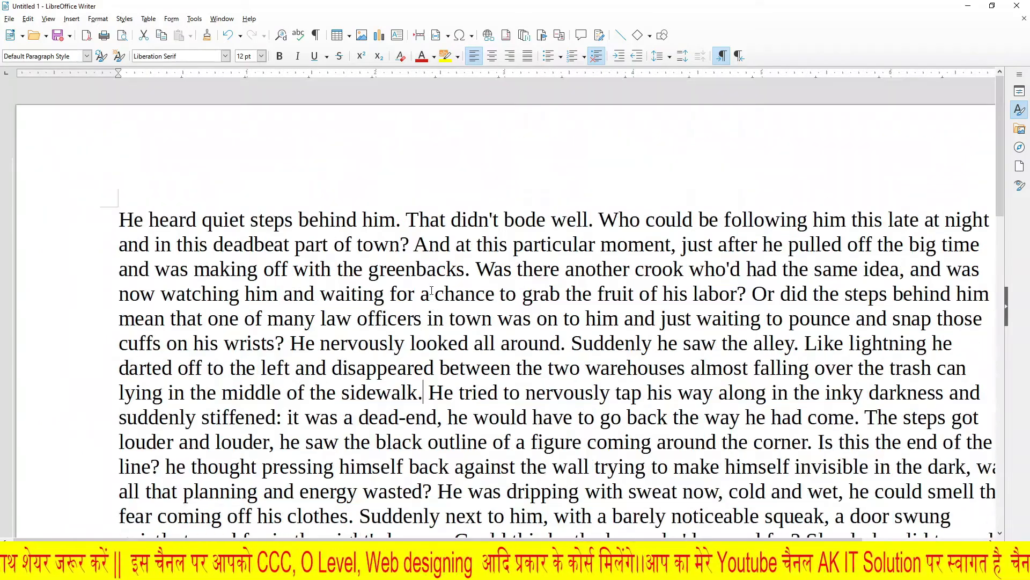
drag(117, 213, 991, 294)
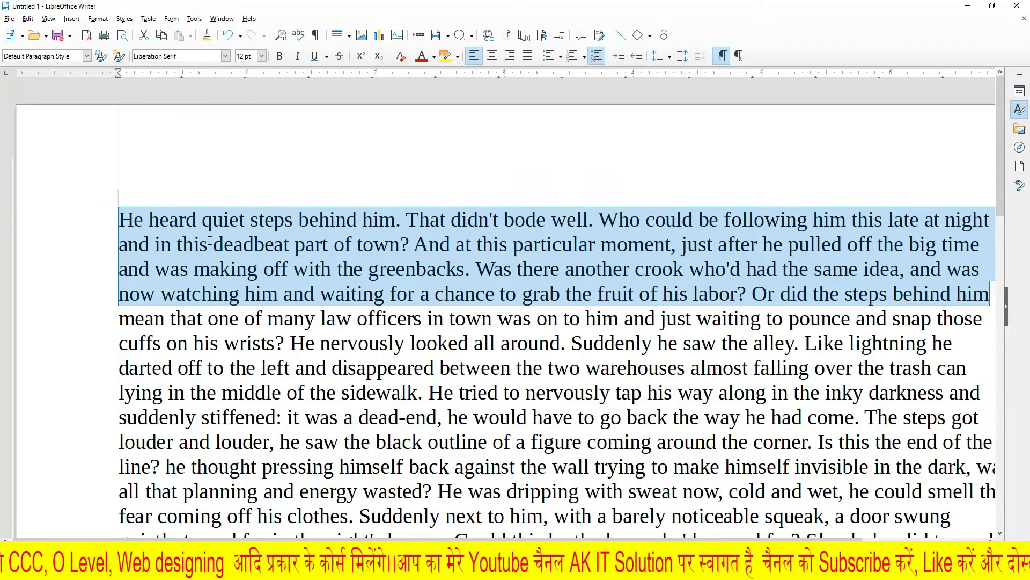
click(98, 19)
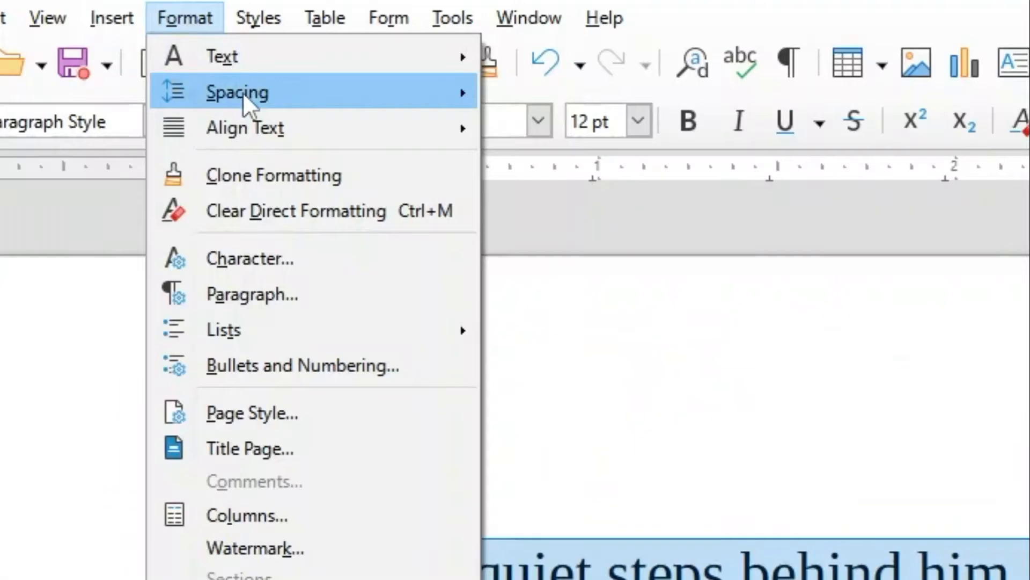
mouse_move(243, 92)
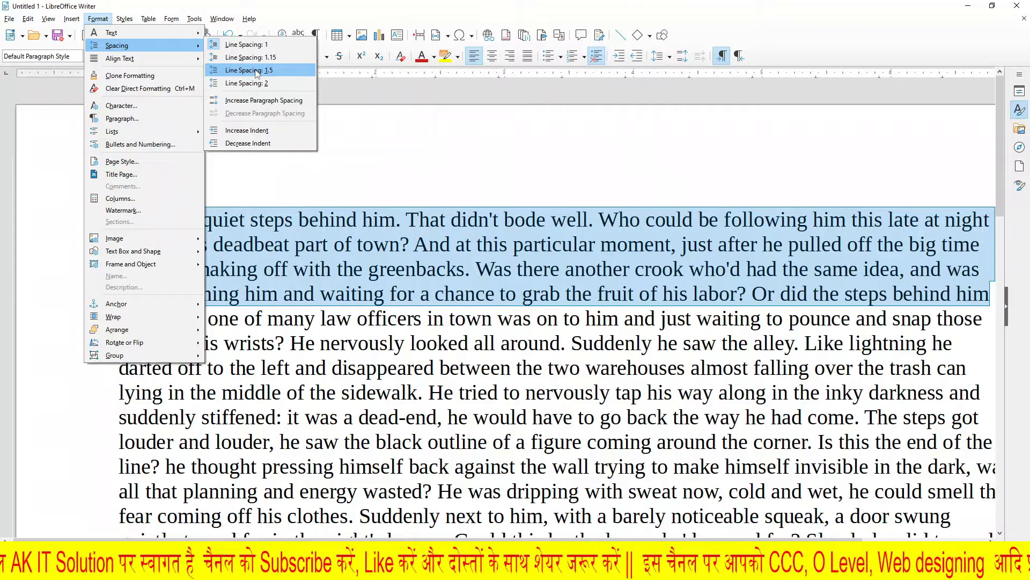
click(633, 161)
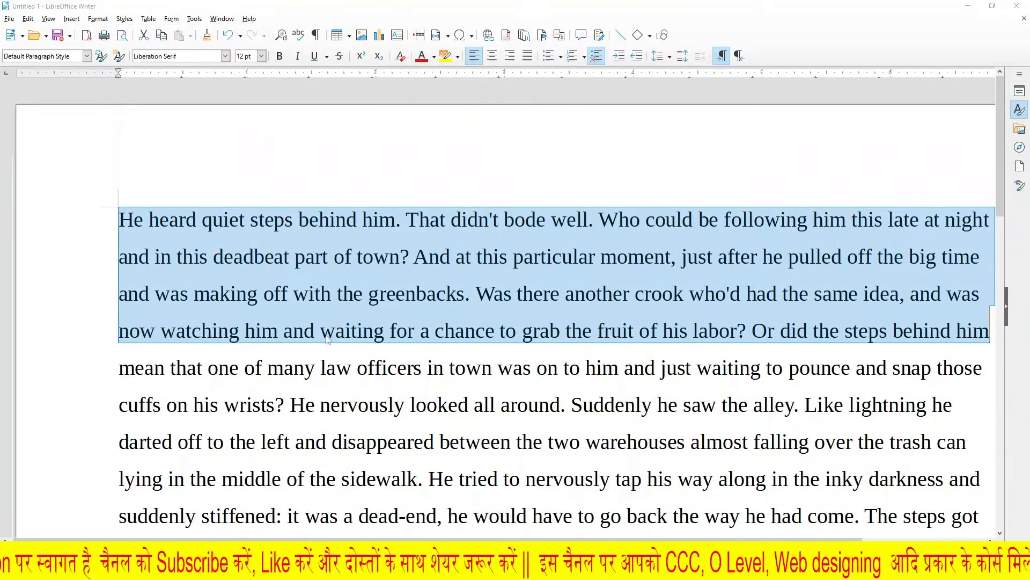
mouse_move(257, 229)
mouse_down()
mouse_move(256, 285)
mouse_move(285, 316)
mouse_up()
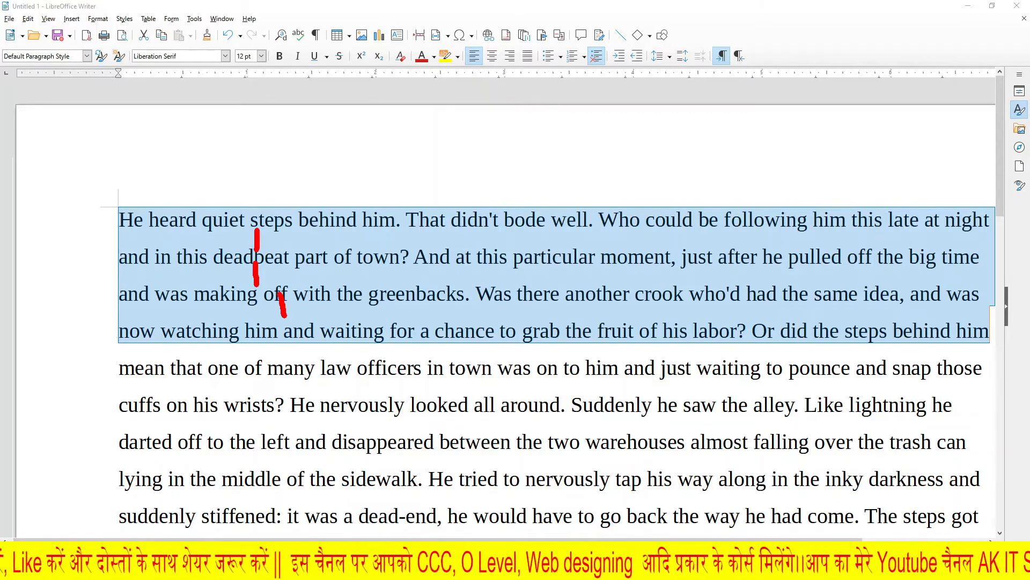
key(Escape)
click(469, 350)
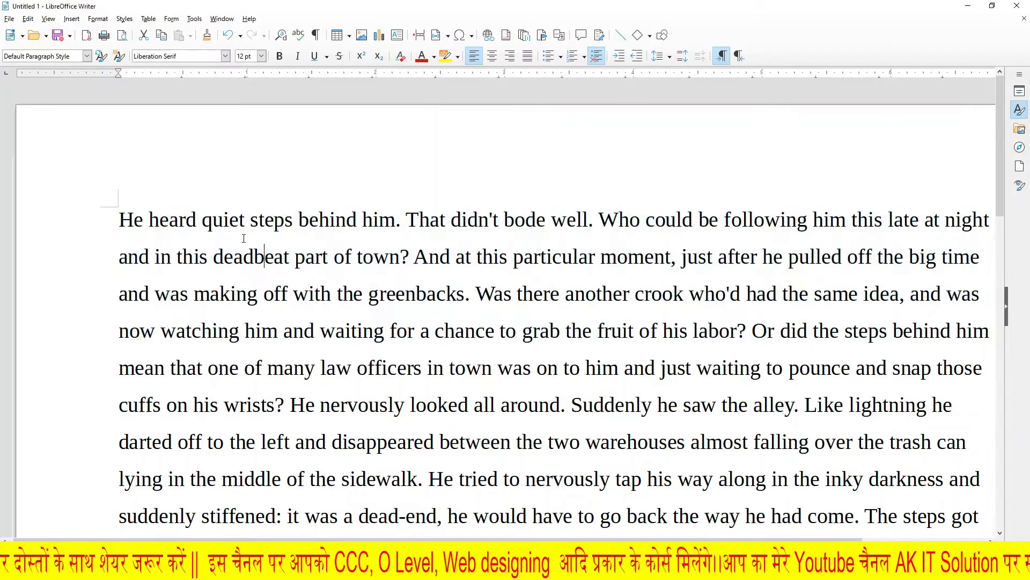
click(98, 18)
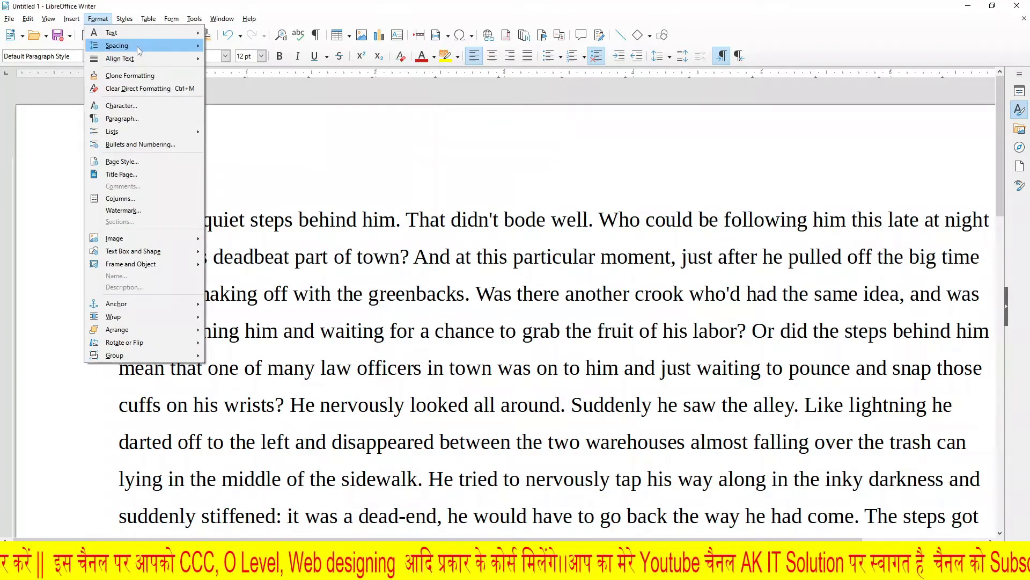
mouse_move(137, 46)
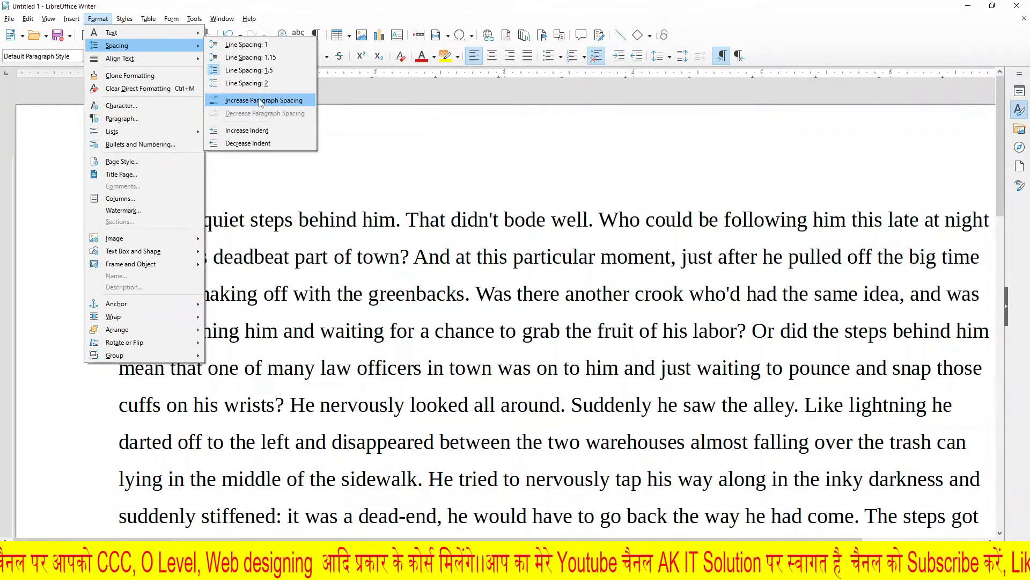
click(285, 230)
Step: Add a second copy of the dummy paragraph below the first, with a first-line indent and single line spacing throughout
scroll(285, 235, down, 10)
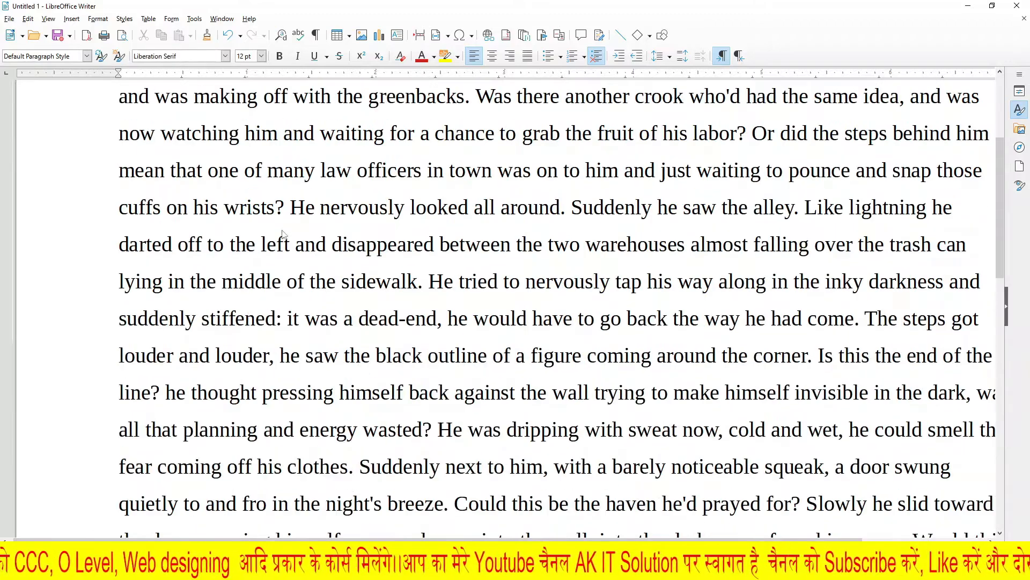
scroll(405, 239, down, 4)
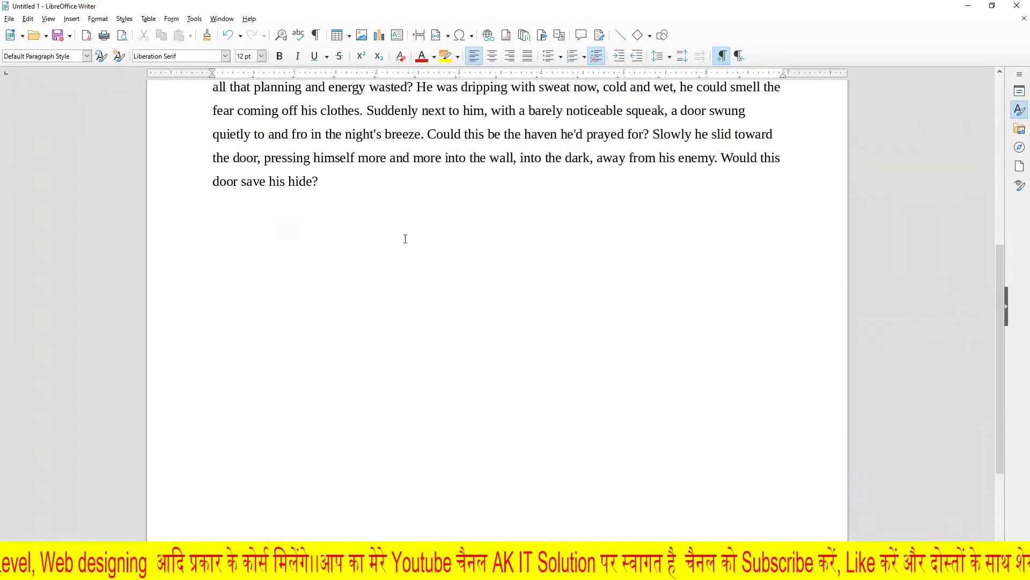
scroll(364, 242, up, 2)
scroll(351, 236, down, 5)
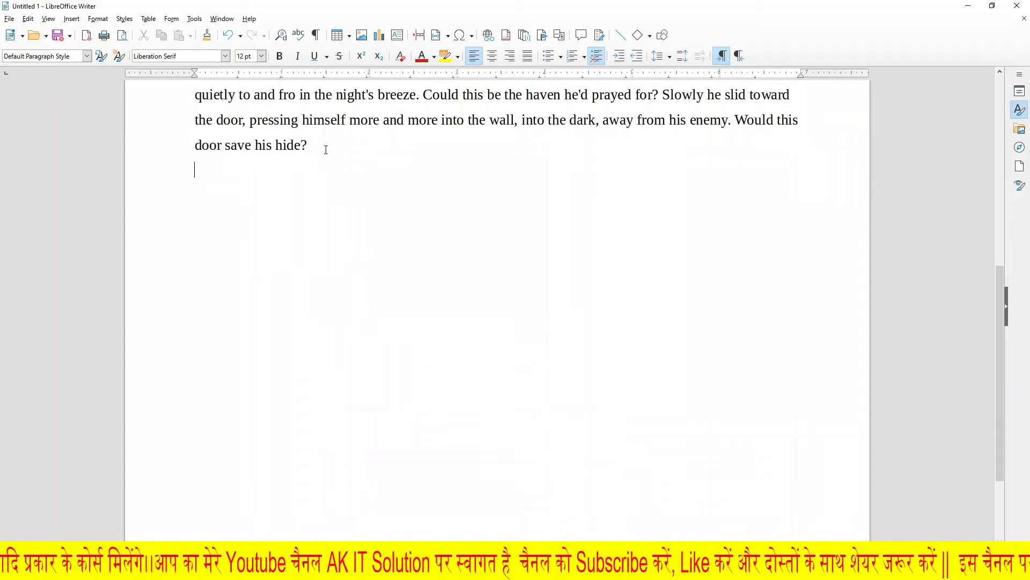
key(ctrl+v)
scroll(376, 268, up, 3)
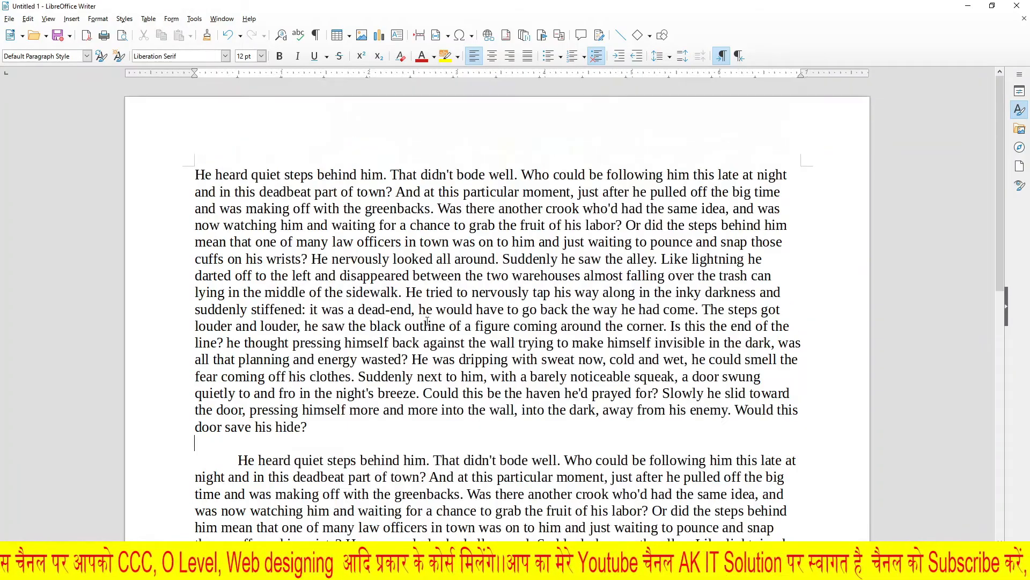
scroll(384, 332, down, 6)
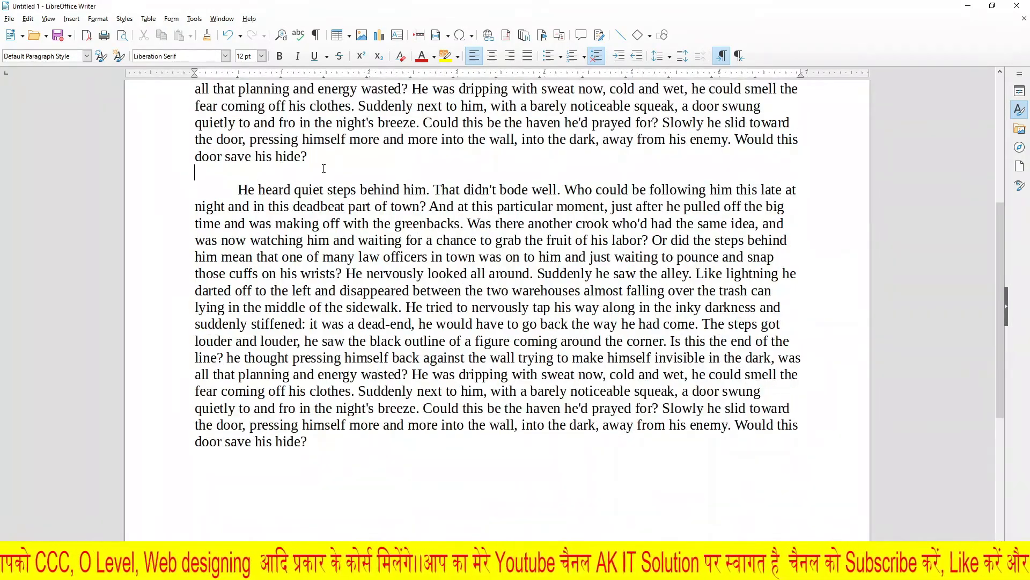
Step: Increase the paragraph spacing of the second dummy paragraph twice
triple_click(300, 217)
click(303, 187)
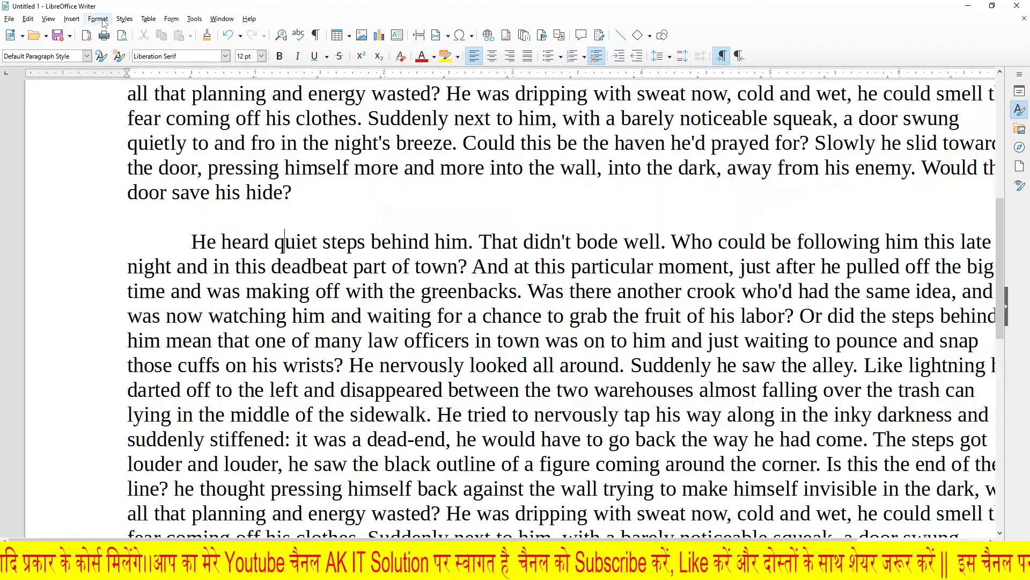
click(98, 18)
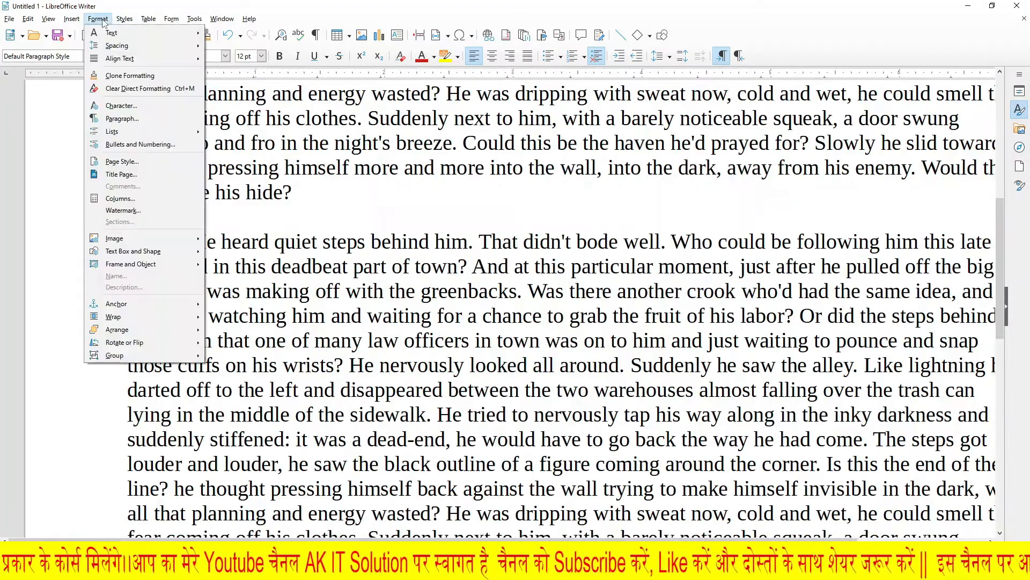
mouse_move(132, 47)
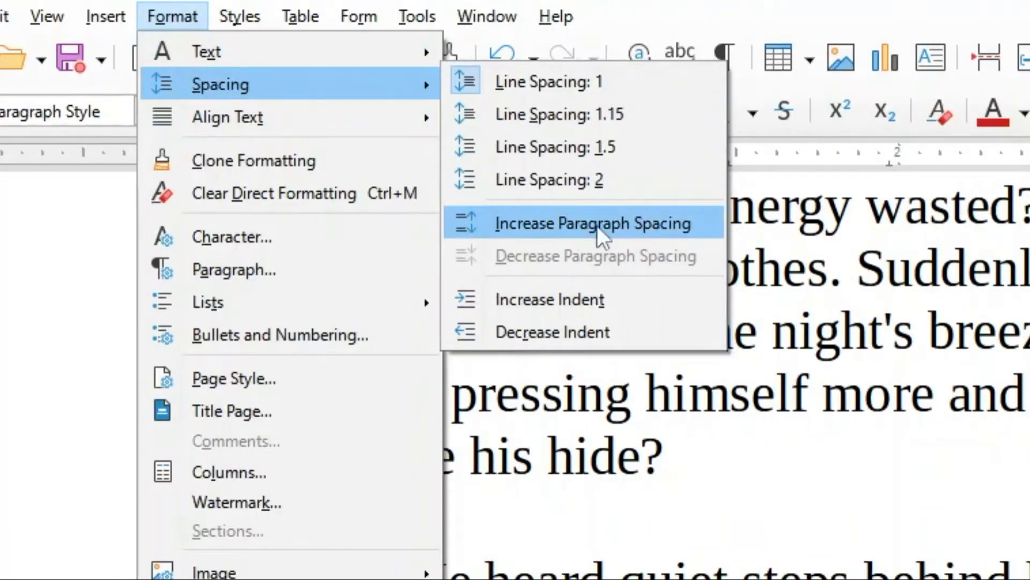
click(544, 224)
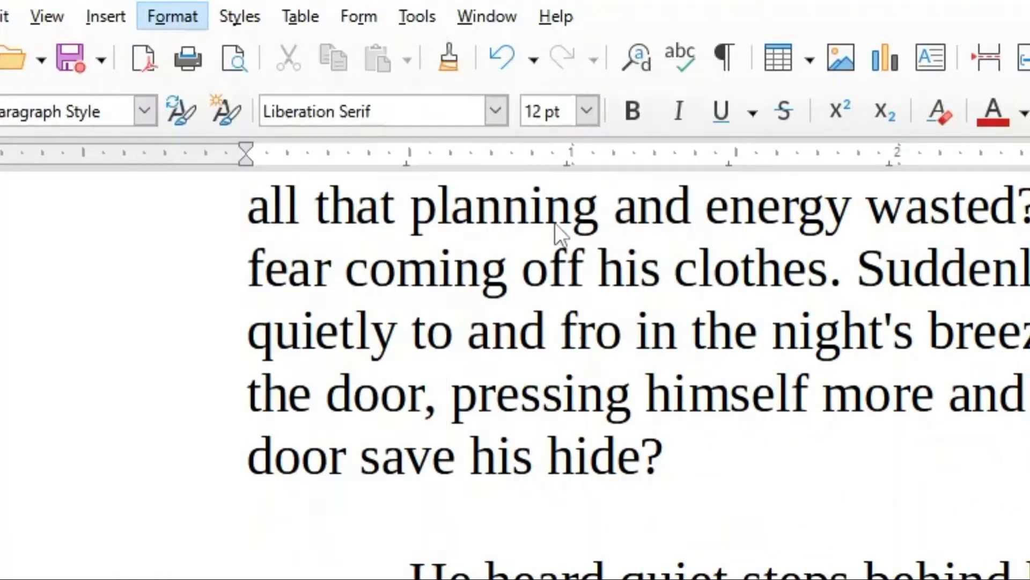
click(98, 19)
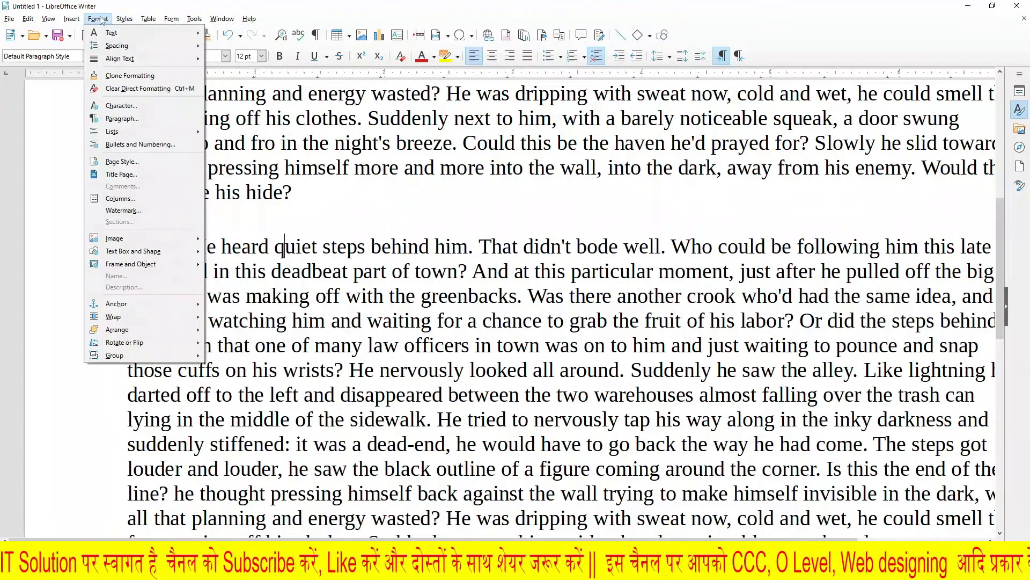
mouse_move(111, 46)
click(247, 101)
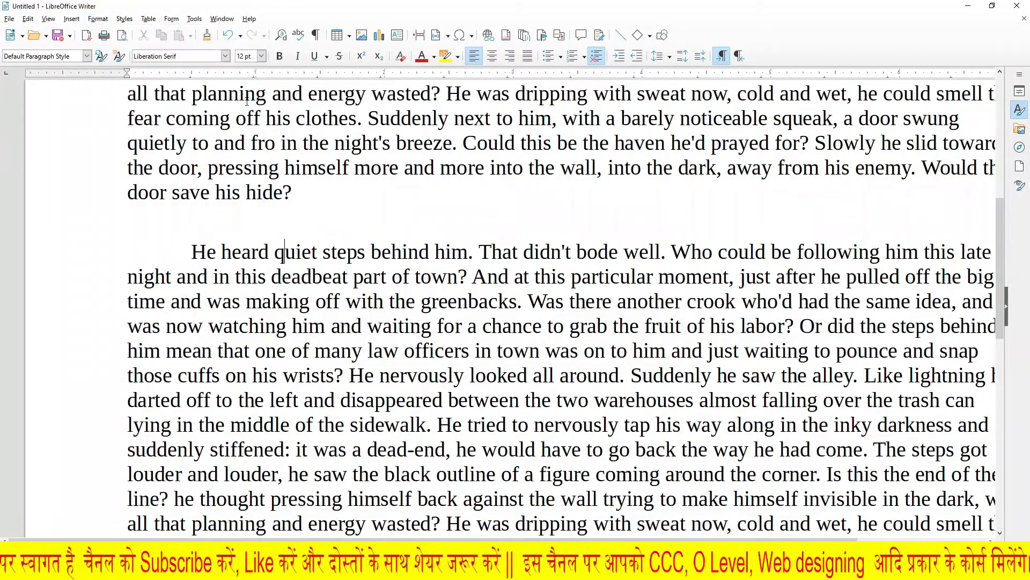
Step: Decrease the paragraph spacing of the second dummy paragraph once
mouse_move(259, 221)
mouse_down()
mouse_move(260, 276)
mouse_move(269, 252)
mouse_move(260, 231)
mouse_up()
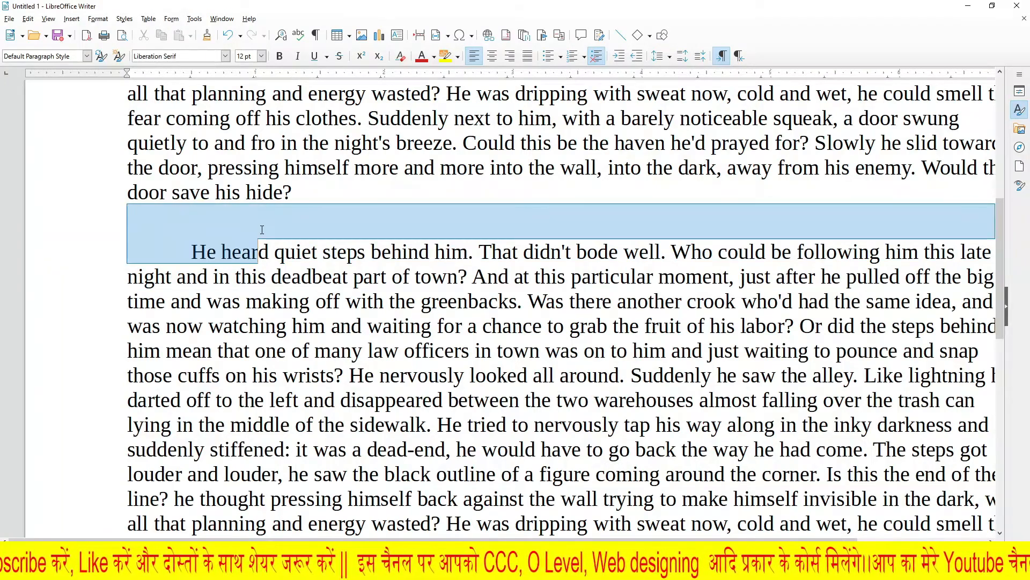
click(383, 326)
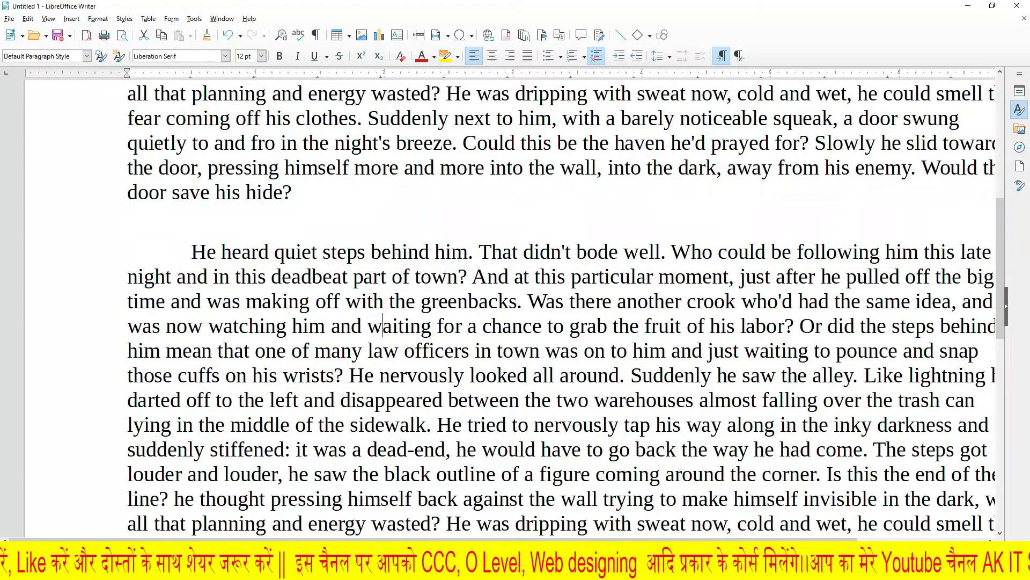
click(98, 18)
mouse_move(195, 49)
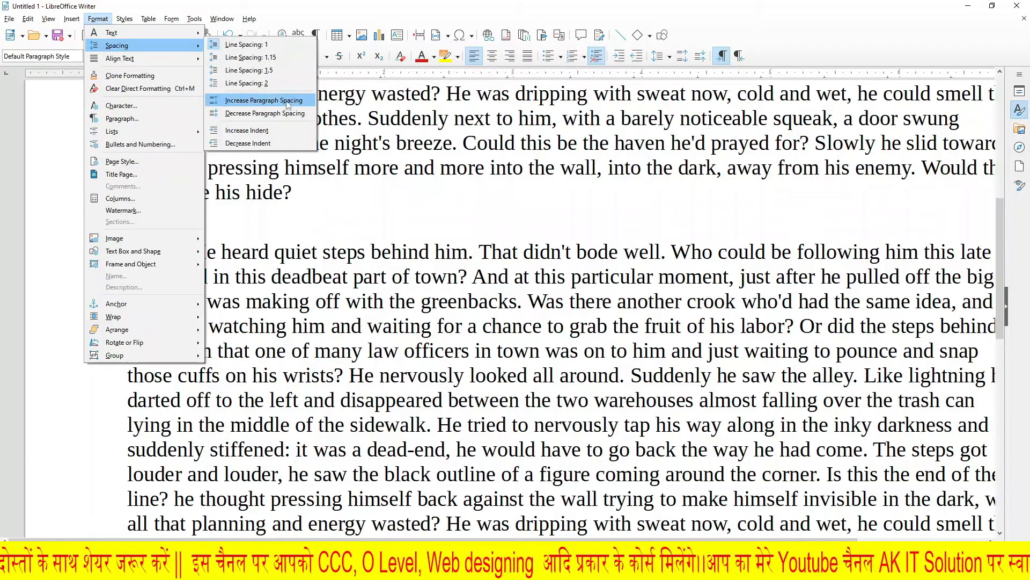
click(266, 113)
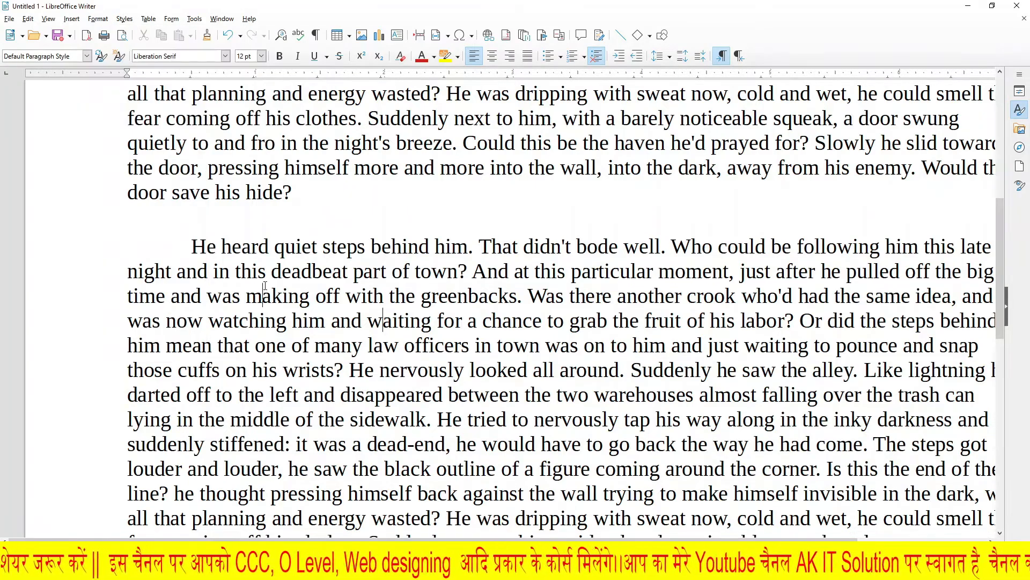
Step: Increase the indent of the second dummy paragraph by one level
click(189, 232)
click(98, 18)
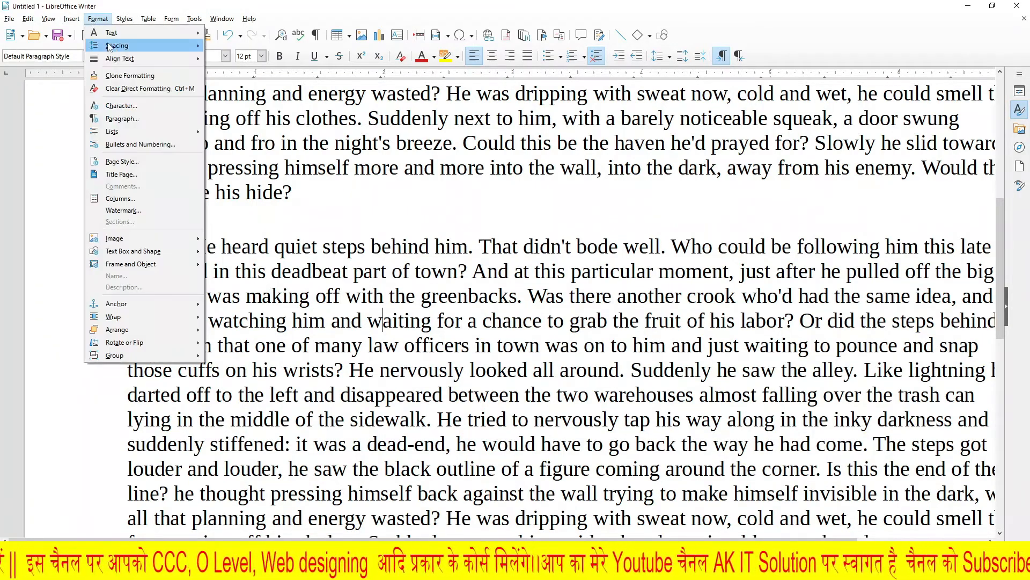
mouse_move(135, 46)
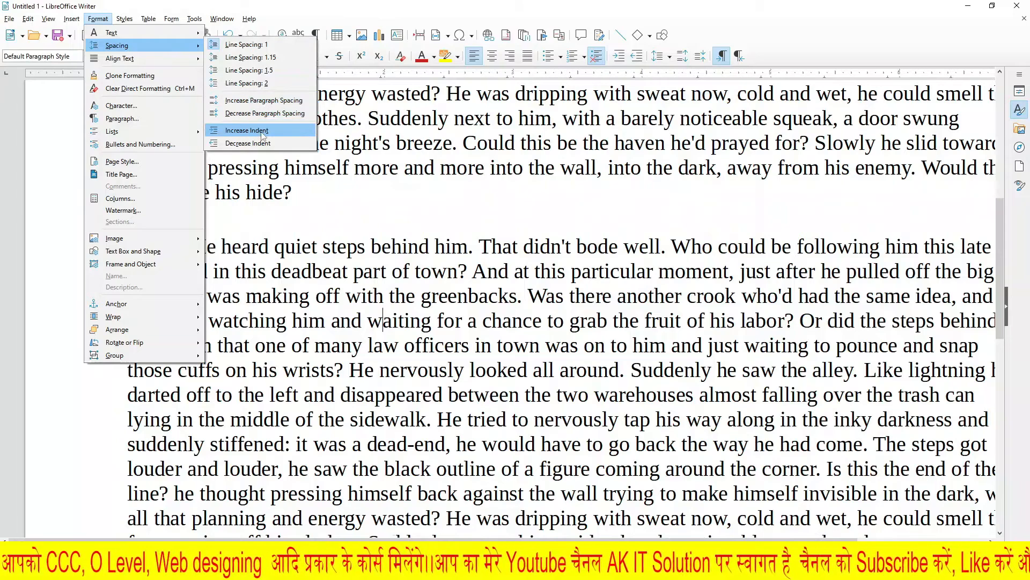
click(263, 135)
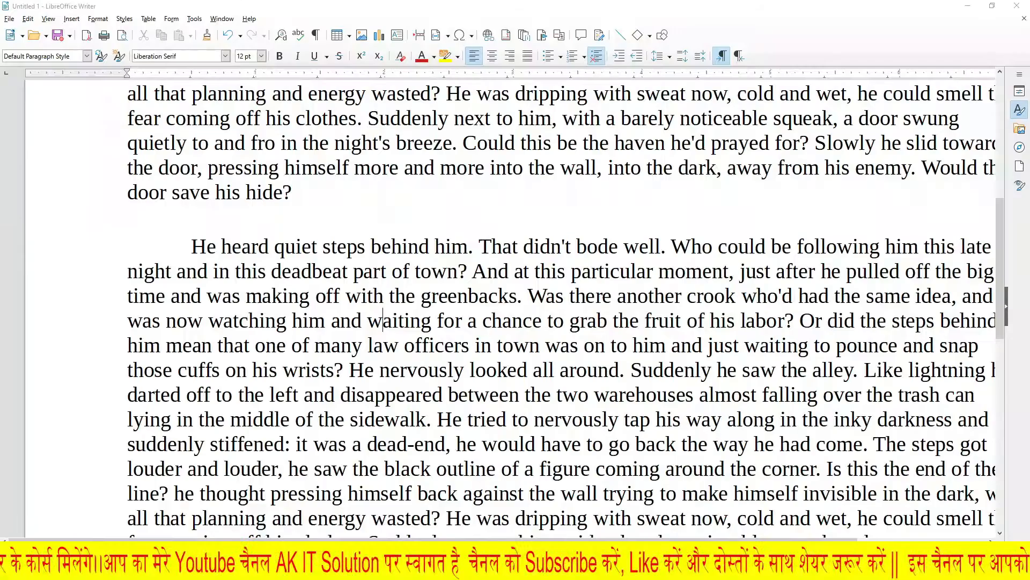
click(98, 18)
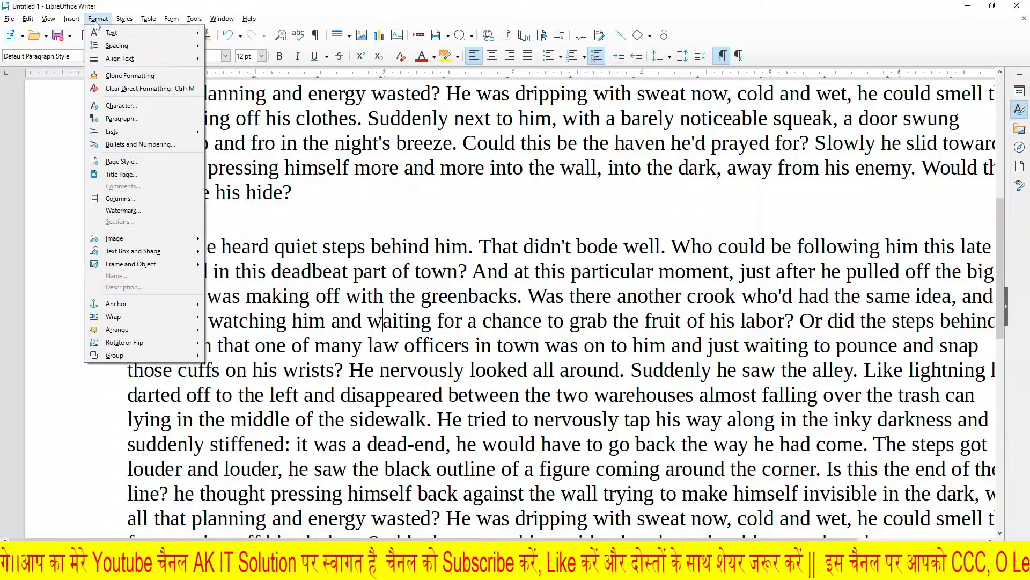
mouse_move(139, 52)
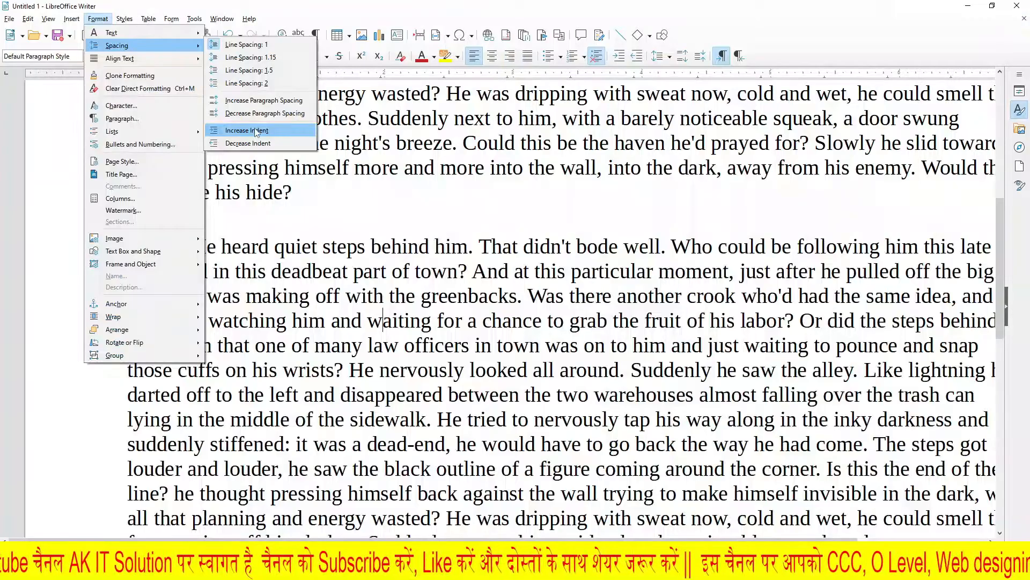
click(256, 131)
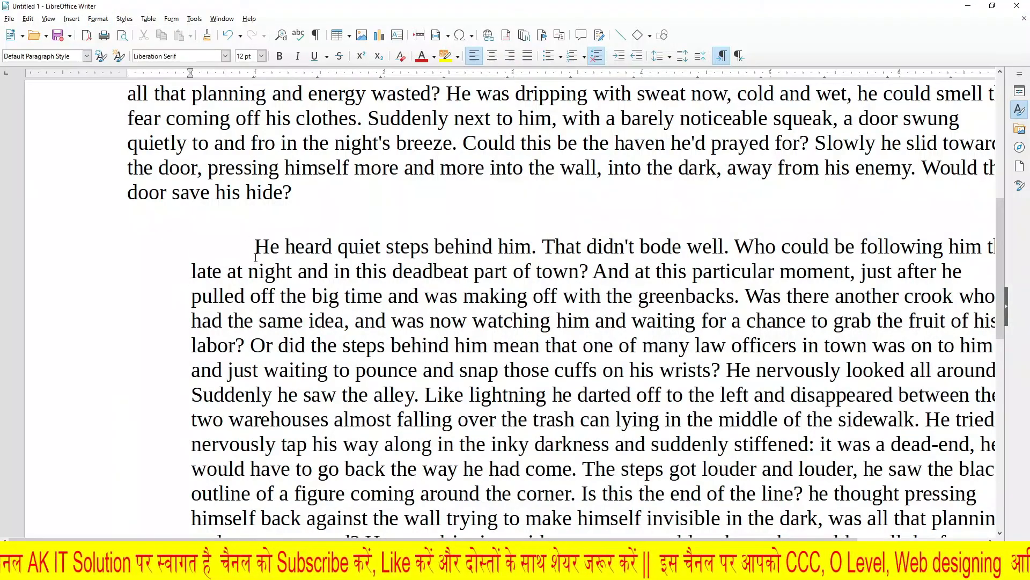
Step: Indent the second dummy paragraph one further level, applying Increase Indent again
drag(190, 252, 349, 378)
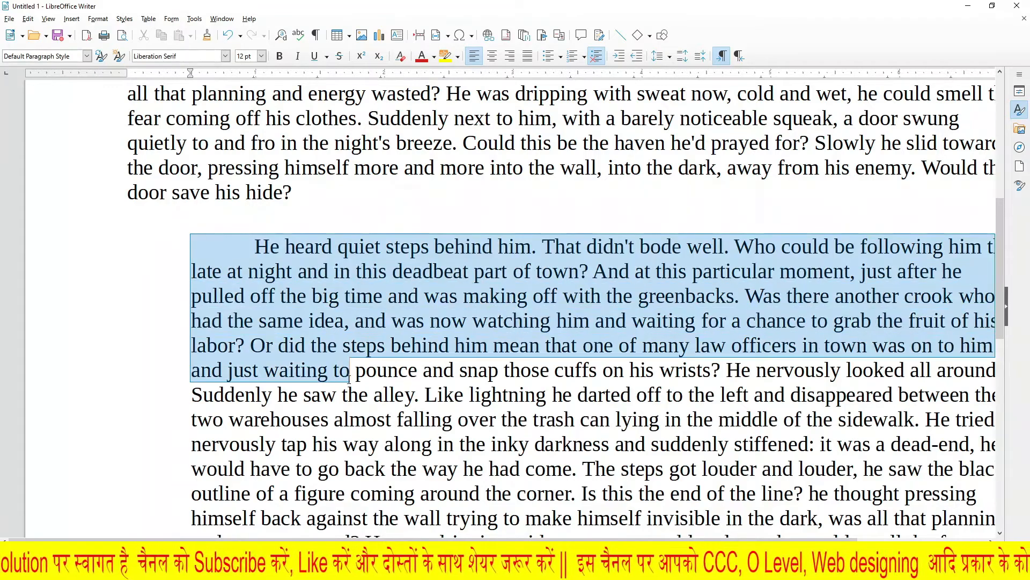
click(297, 271)
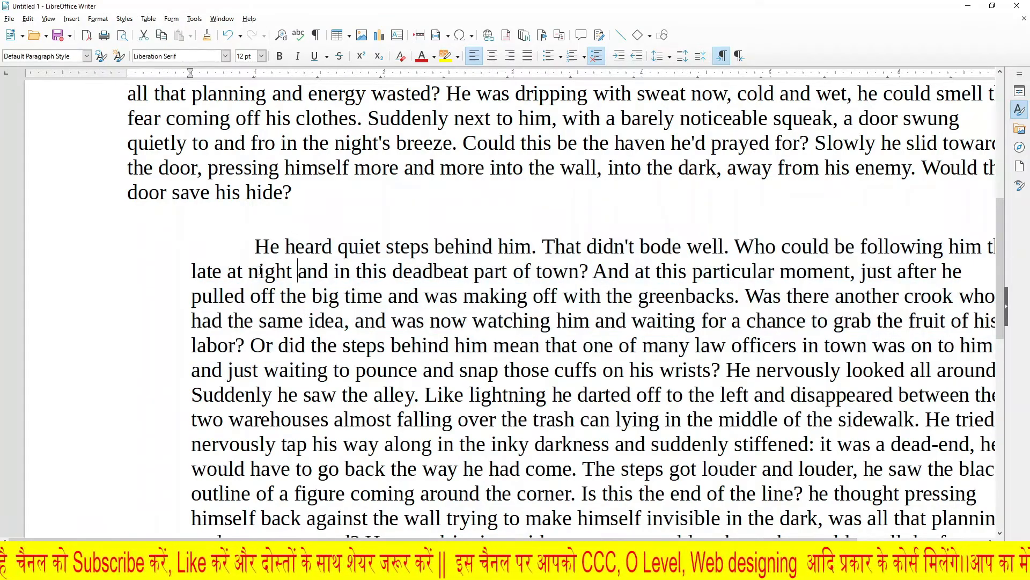
click(98, 19)
mouse_move(115, 46)
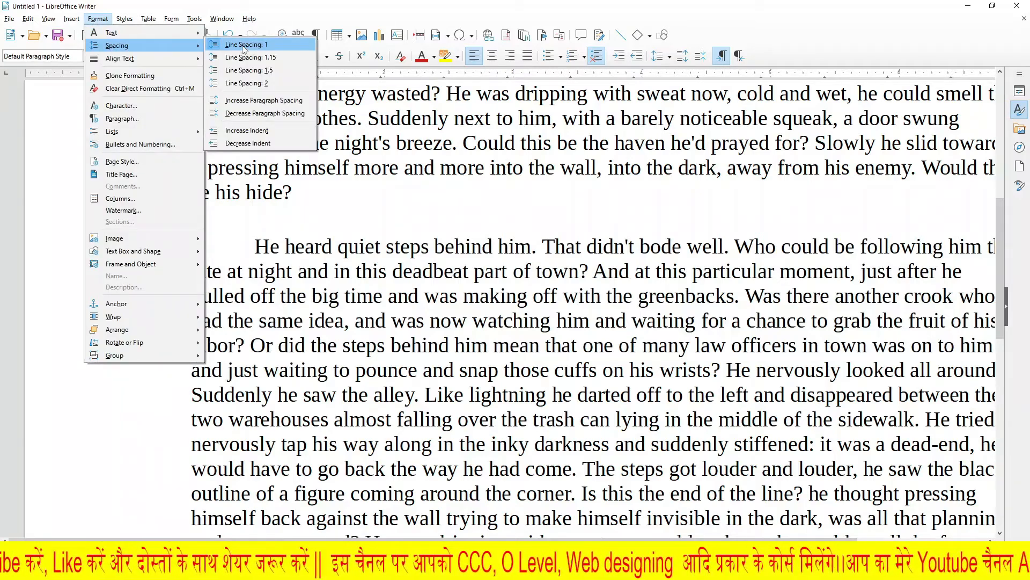
click(252, 130)
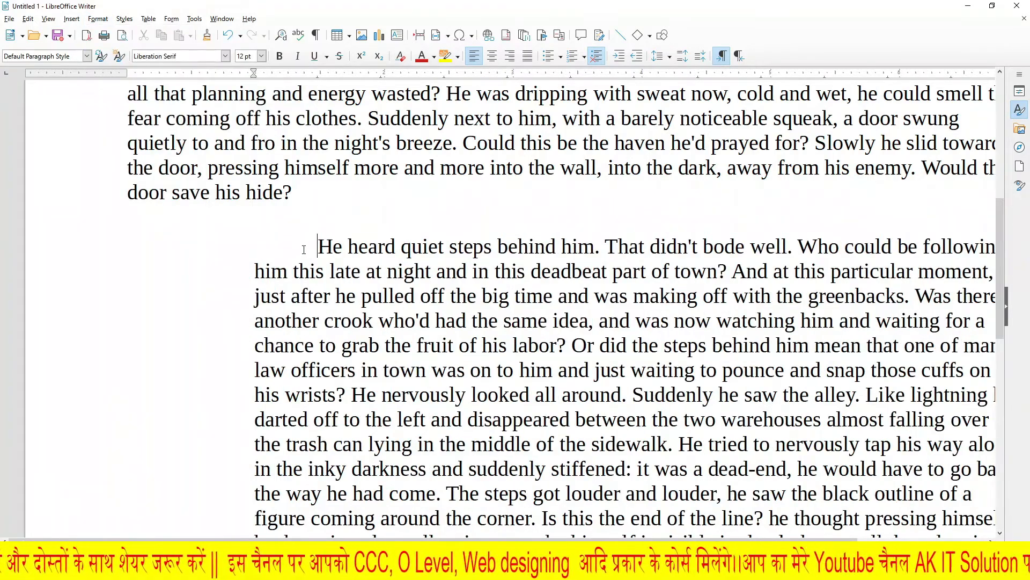
Step: Decrease the indent of the second dummy paragraph twice
click(97, 19)
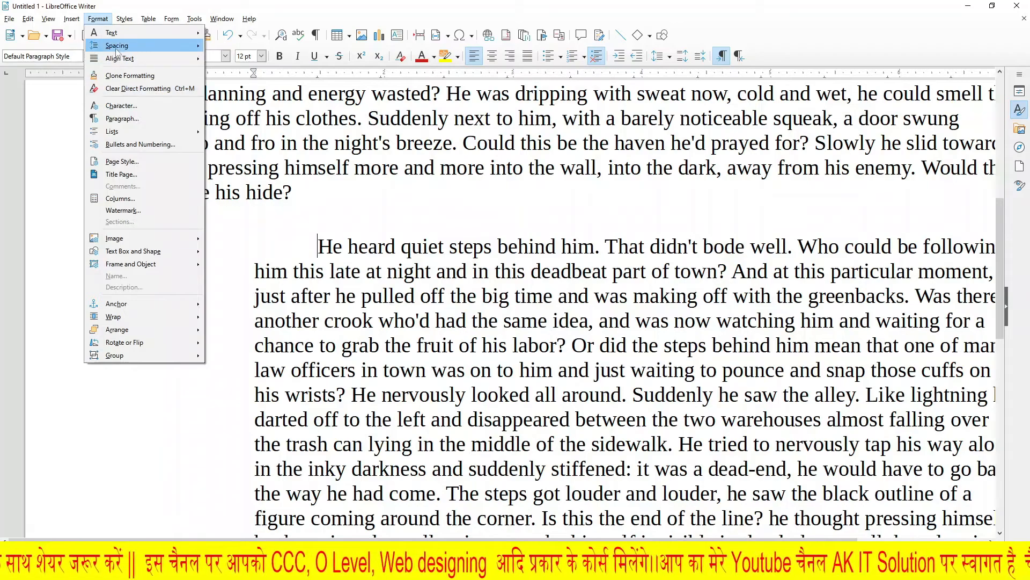
mouse_move(116, 47)
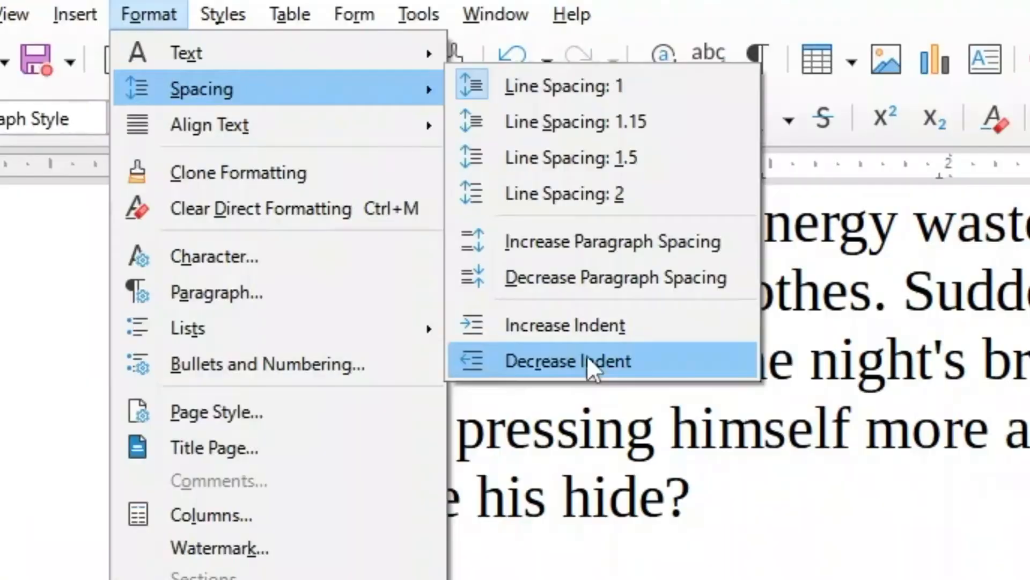
click(253, 144)
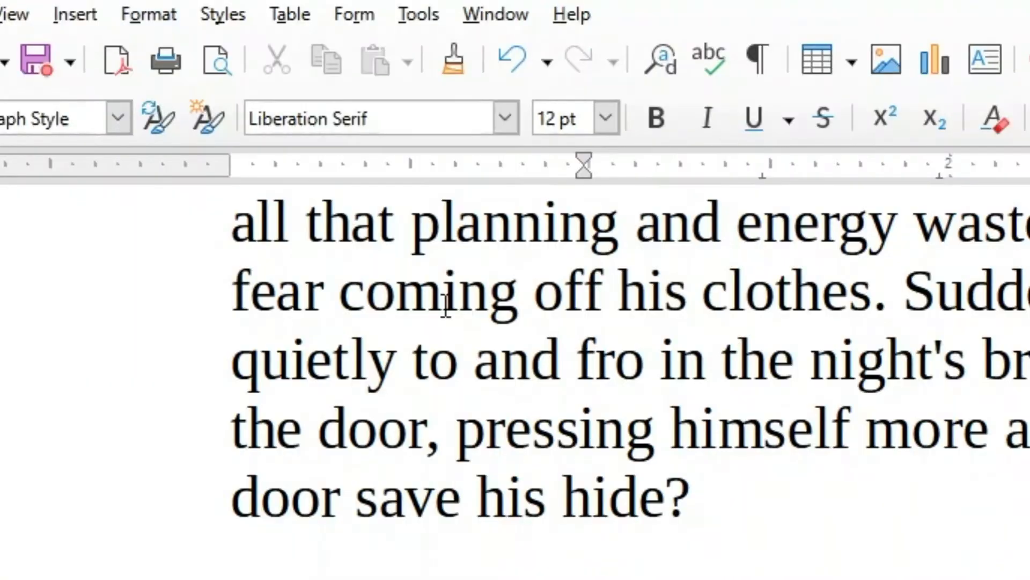
click(149, 14)
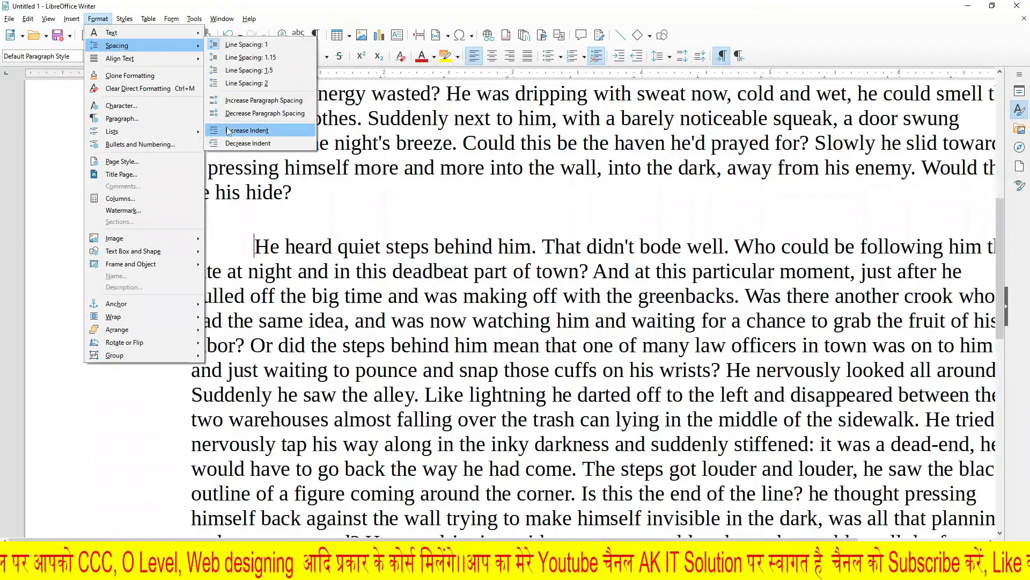
click(228, 132)
click(98, 19)
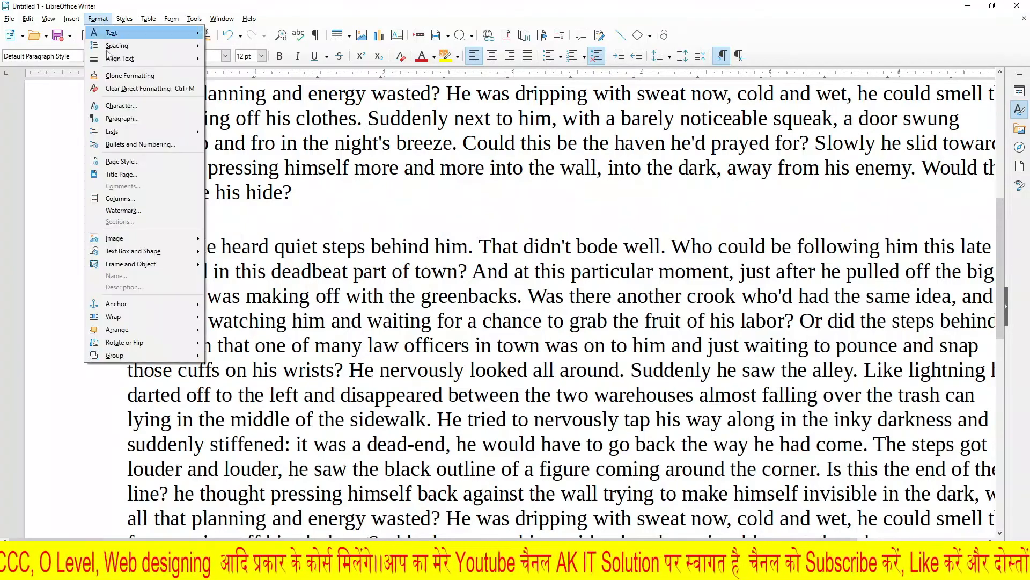
mouse_move(136, 64)
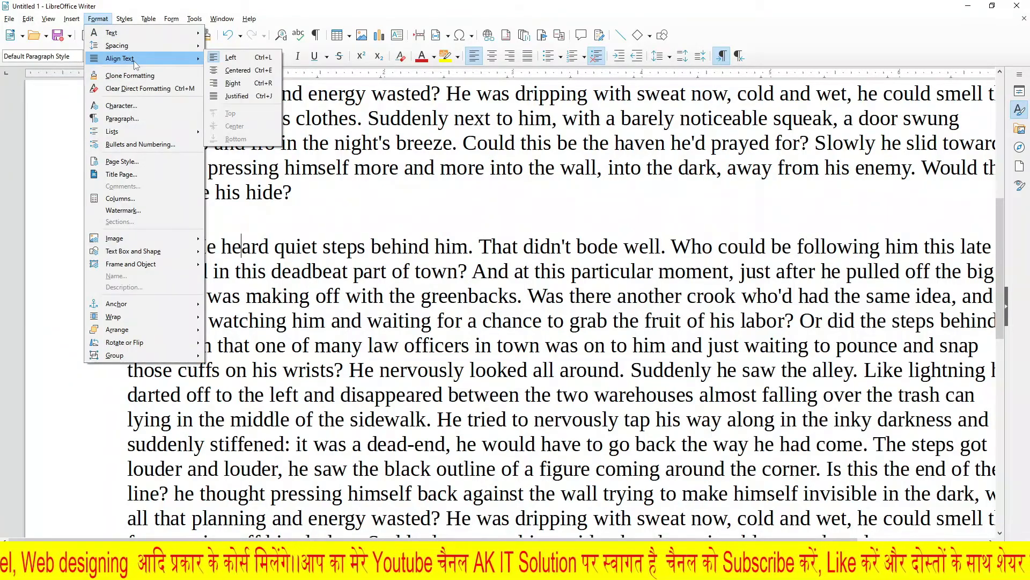
click(355, 207)
scroll(366, 191, down, 6)
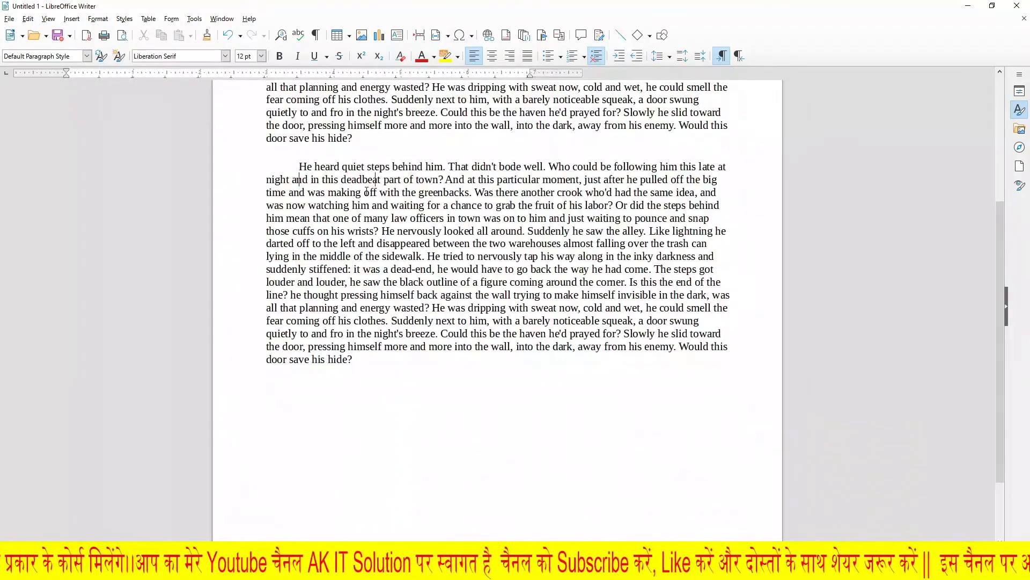
scroll(366, 192, up, 3)
scroll(370, 191, down, 1)
scroll(374, 192, up, 10)
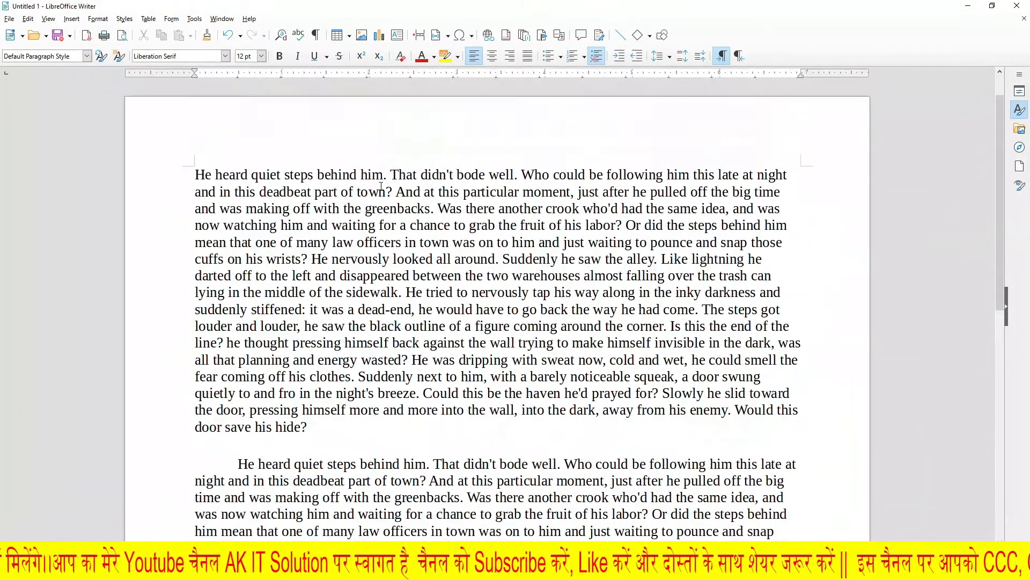
Step: Clear the entire document and enter the text "Ak it solution" on the first line
key(ctrl+a)
key(Delete)
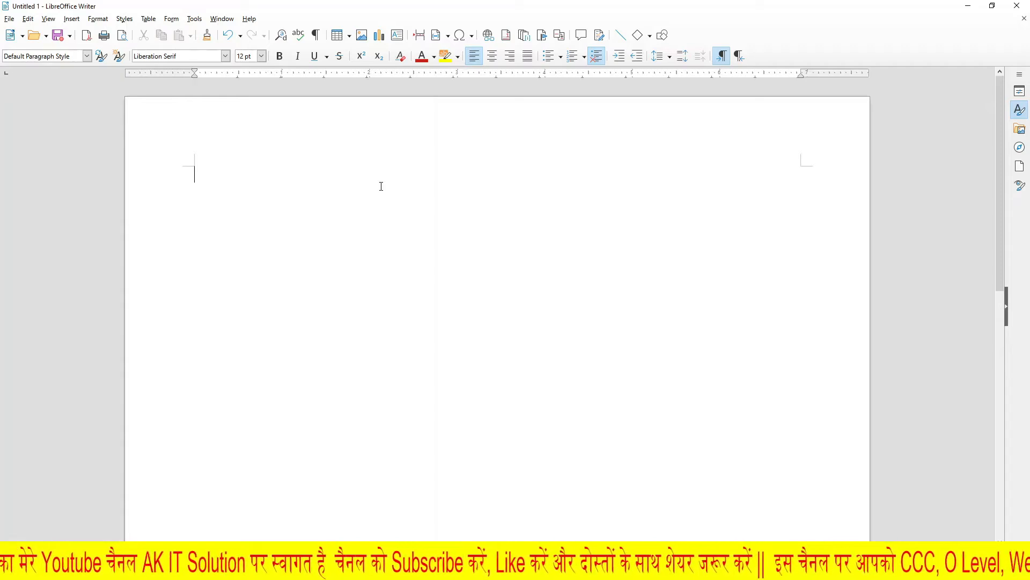
text(ak )
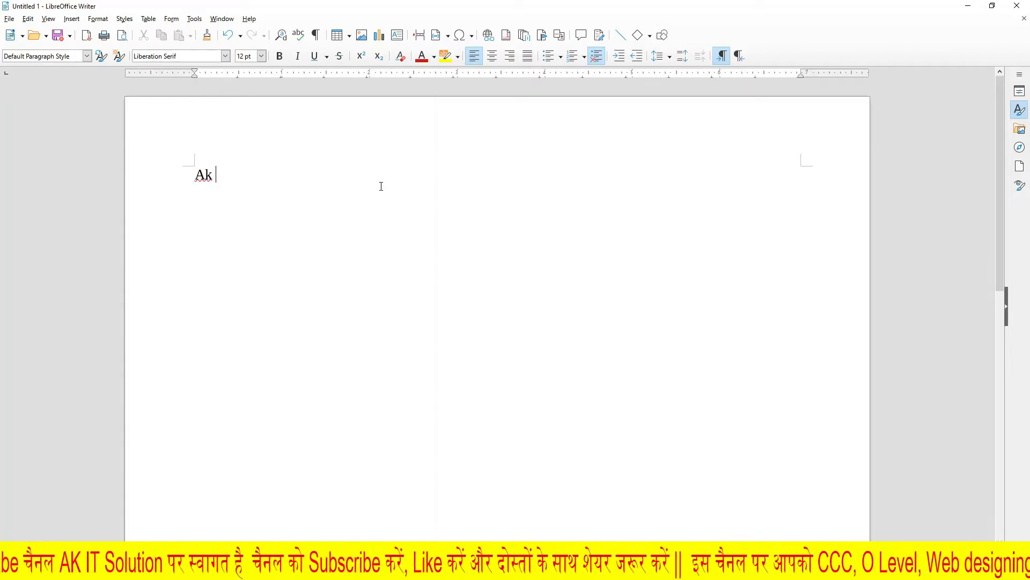
text(it solution)
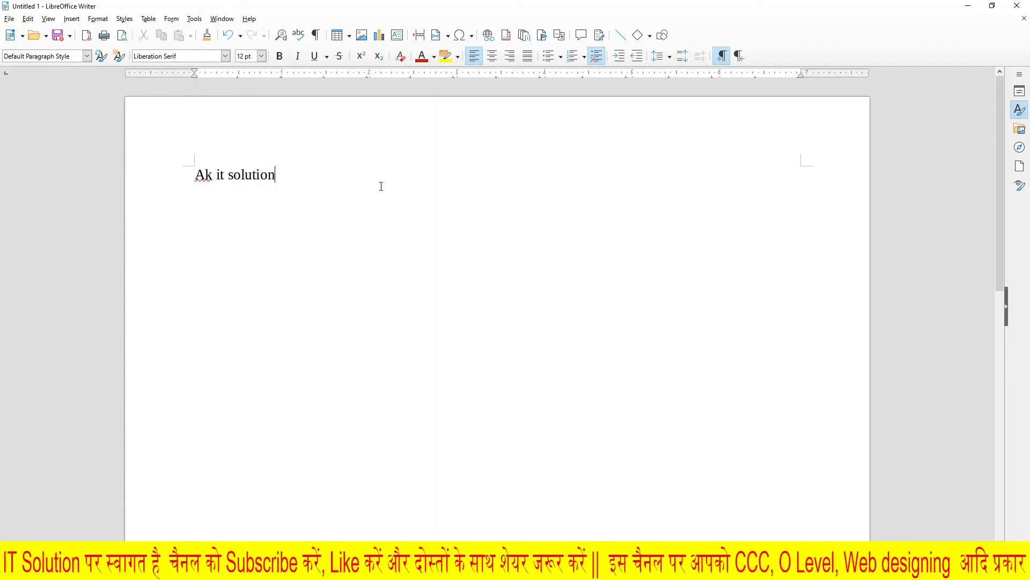
Step: Select the whole line "Ak it solution" and set its alignment to Centered
scroll(341, 151, up, 3)
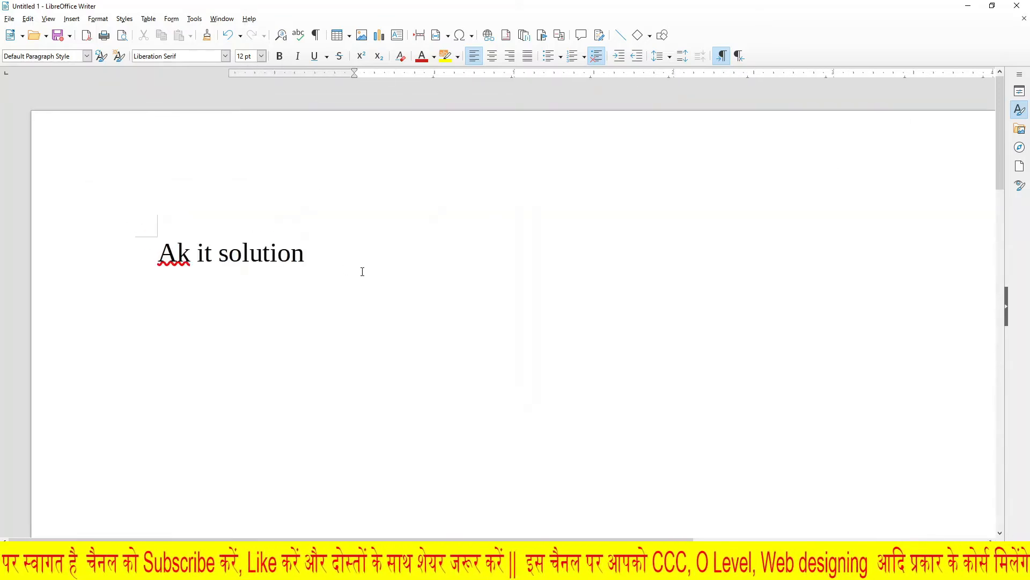
drag(304, 252, 157, 253)
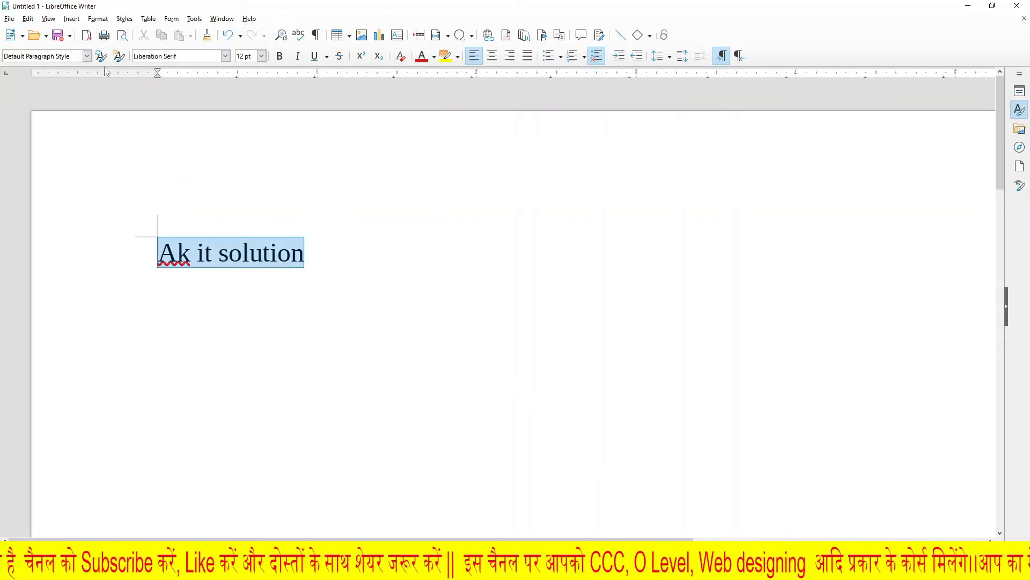
click(100, 20)
mouse_move(117, 56)
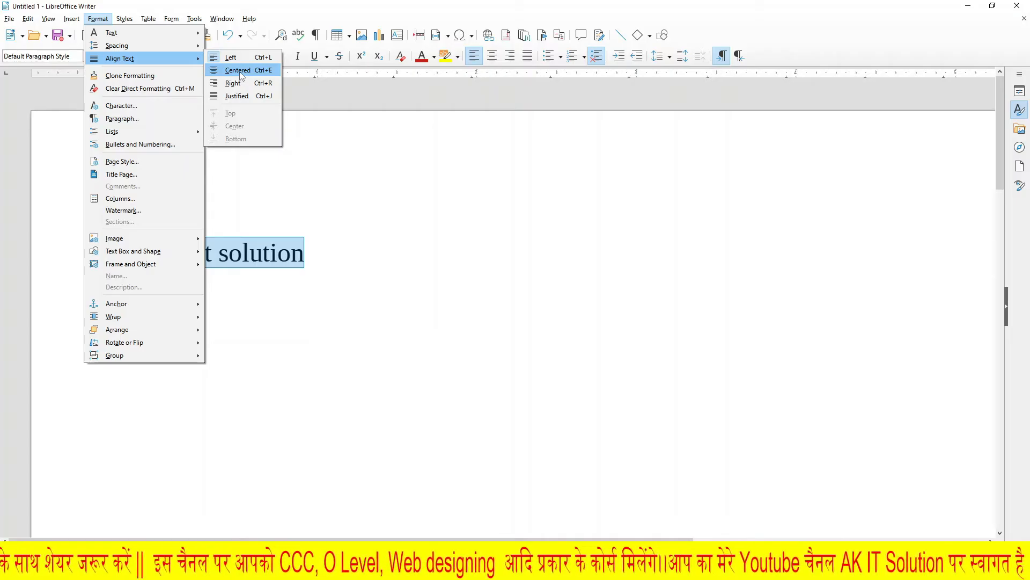
click(588, 220)
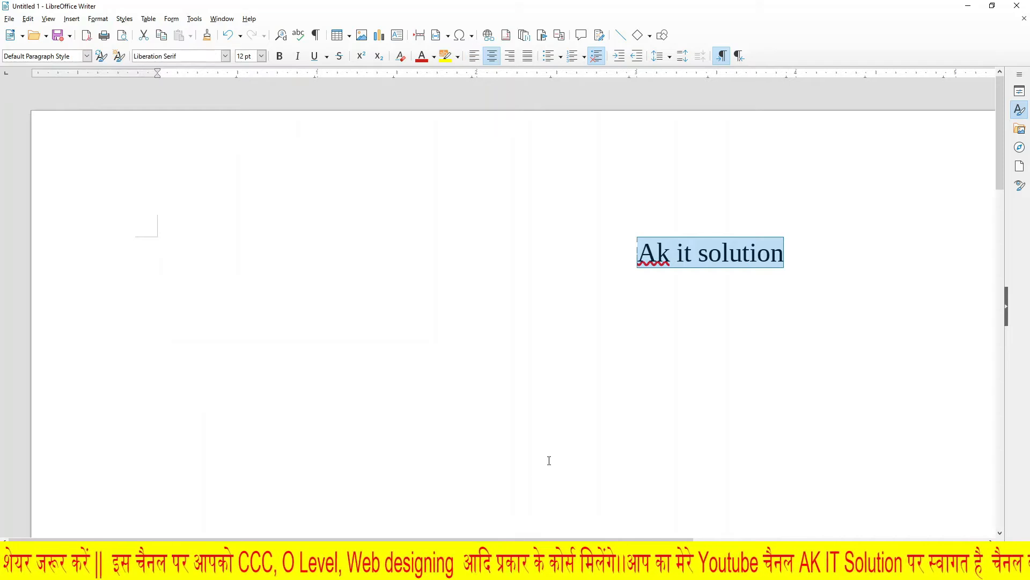
Step: Set the alignment of the selected line "Ak it solution" to Right and delete the text
ctrl+scroll(564, 401, down, 2)
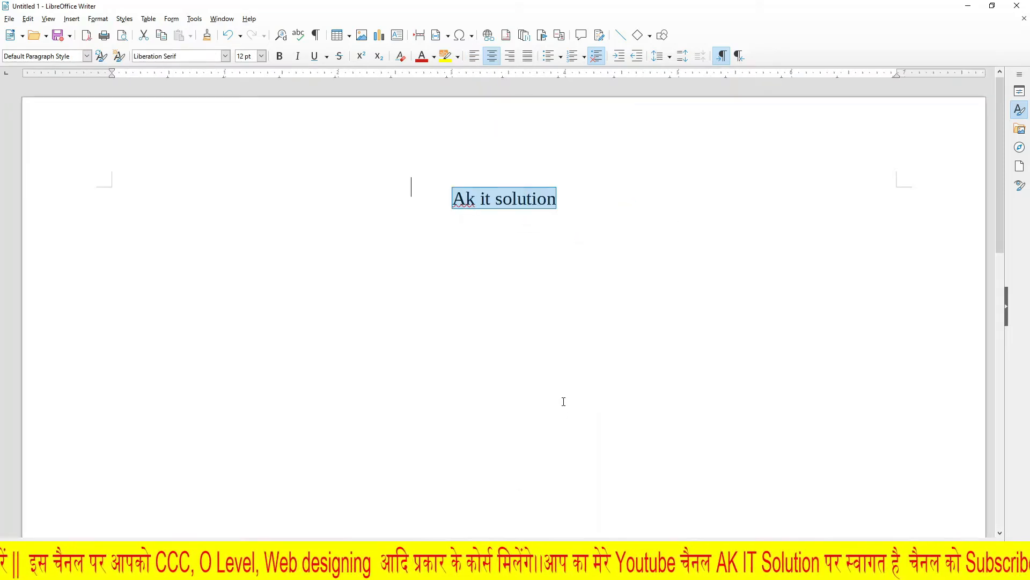
click(98, 19)
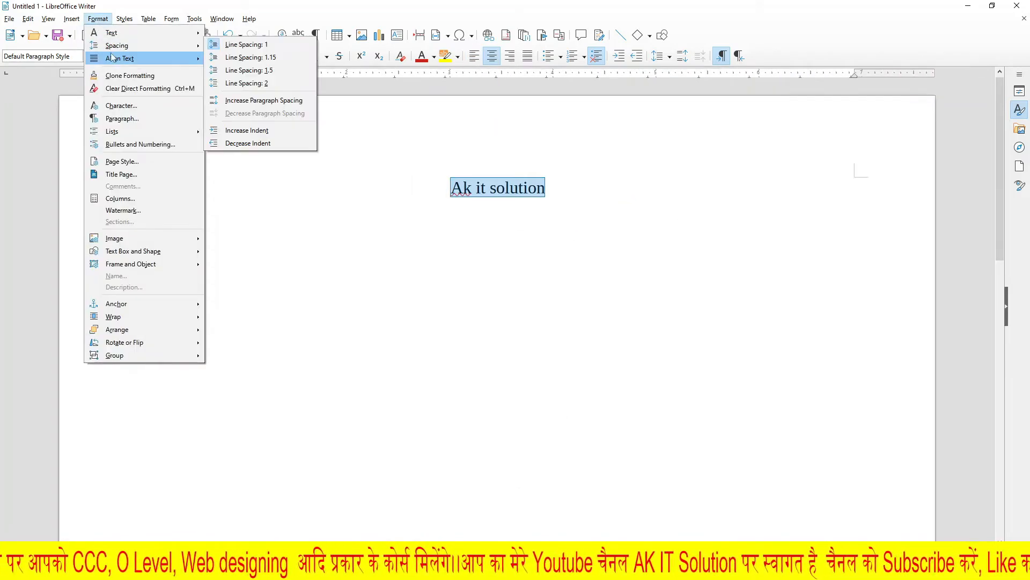
mouse_move(116, 59)
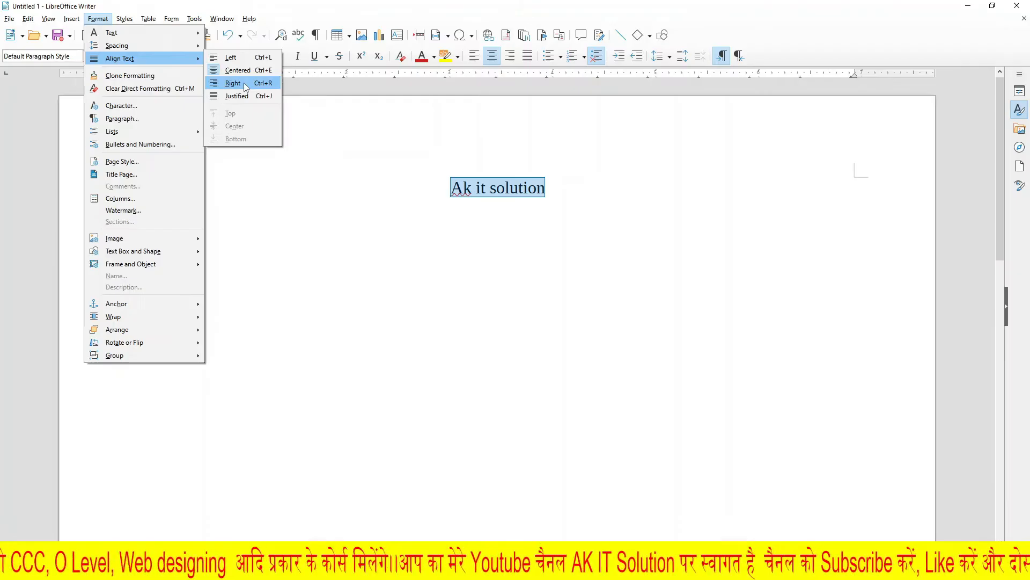
click(501, 190)
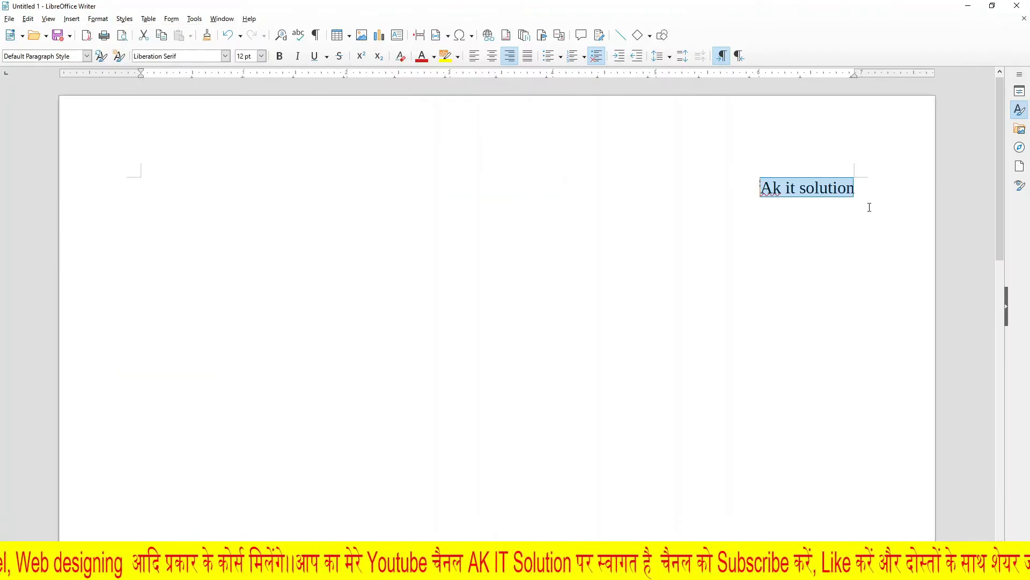
key(Delete)
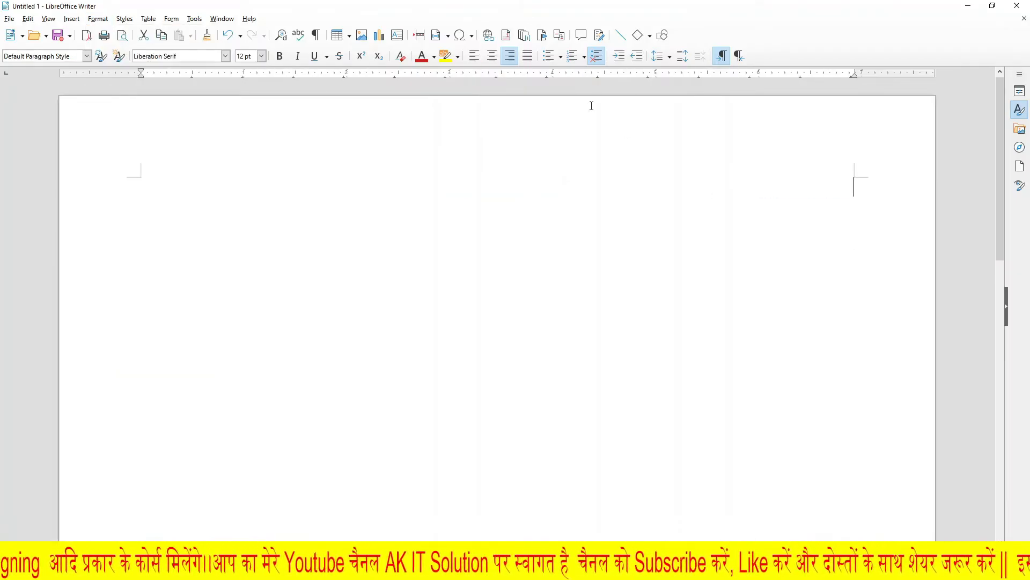
Step: Try to insert AutoText in the empty right-aligned line using the shortcut "d"
text(d)
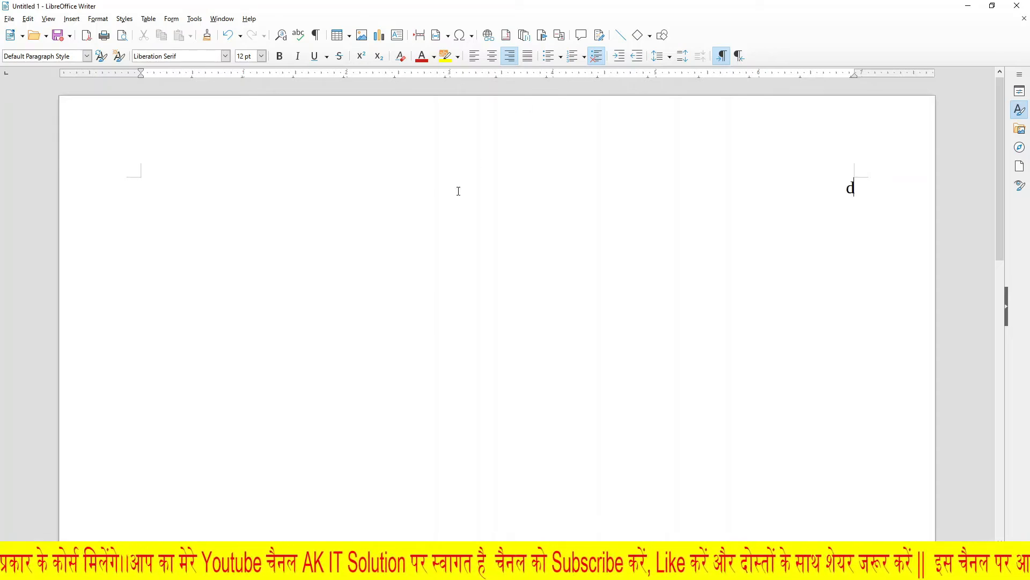
key(F3)
key(Return)
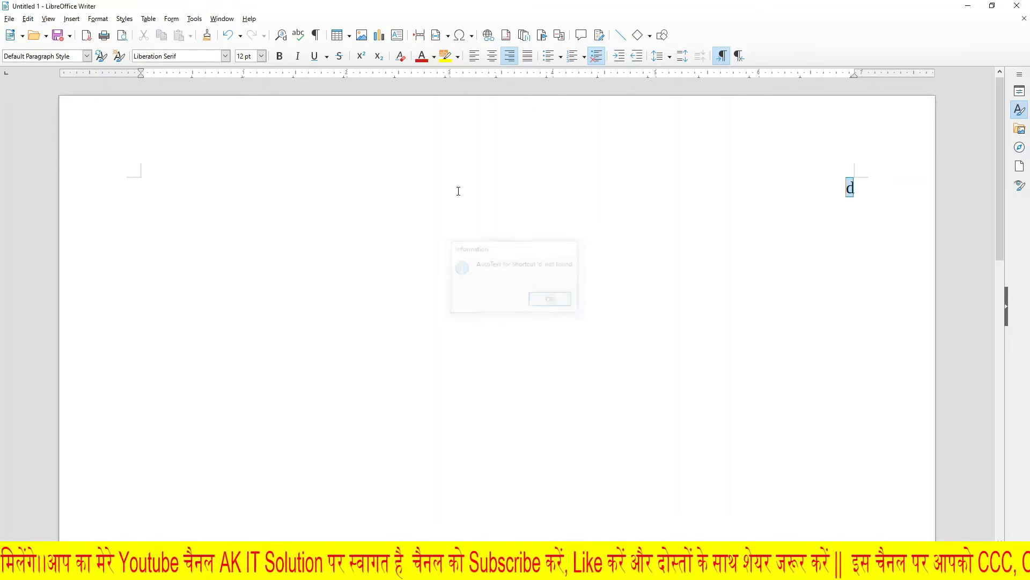
click(458, 191)
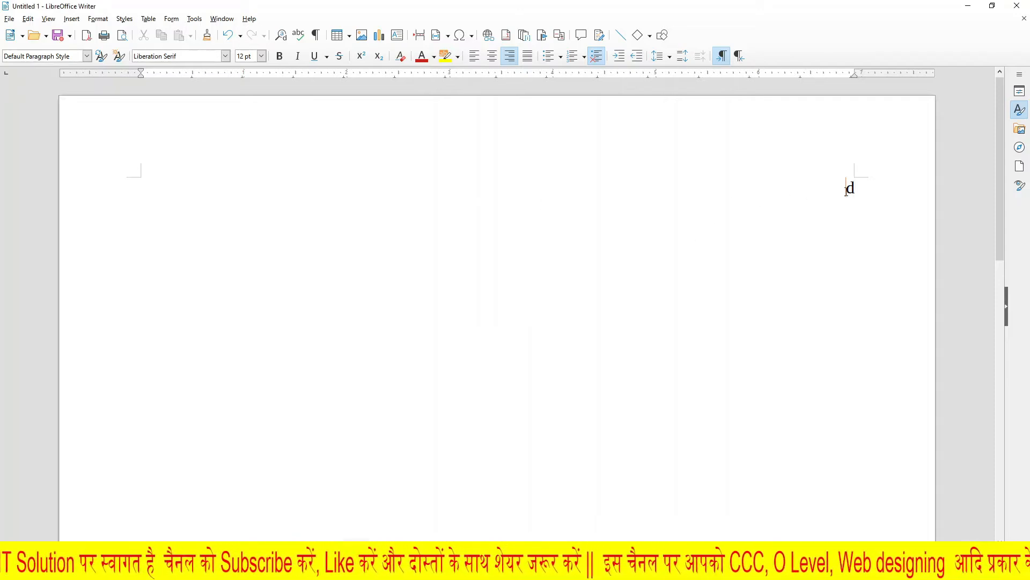
Step: Replace the stray letter "d" on the right-aligned line with the left-aligned dummy text paragraph
drag(864, 188, 823, 189)
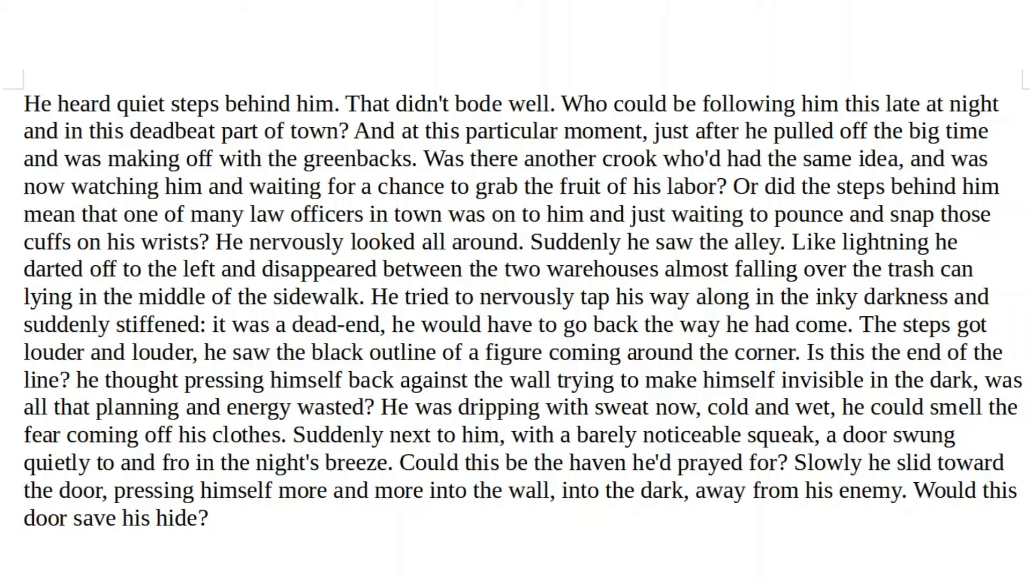
mouse_move(21, 98)
mouse_down()
mouse_move(34, 184)
mouse_move(45, 496)
mouse_up()
mouse_move(58, 70)
mouse_down()
mouse_move(86, 392)
mouse_move(107, 476)
mouse_move(100, 467)
mouse_up()
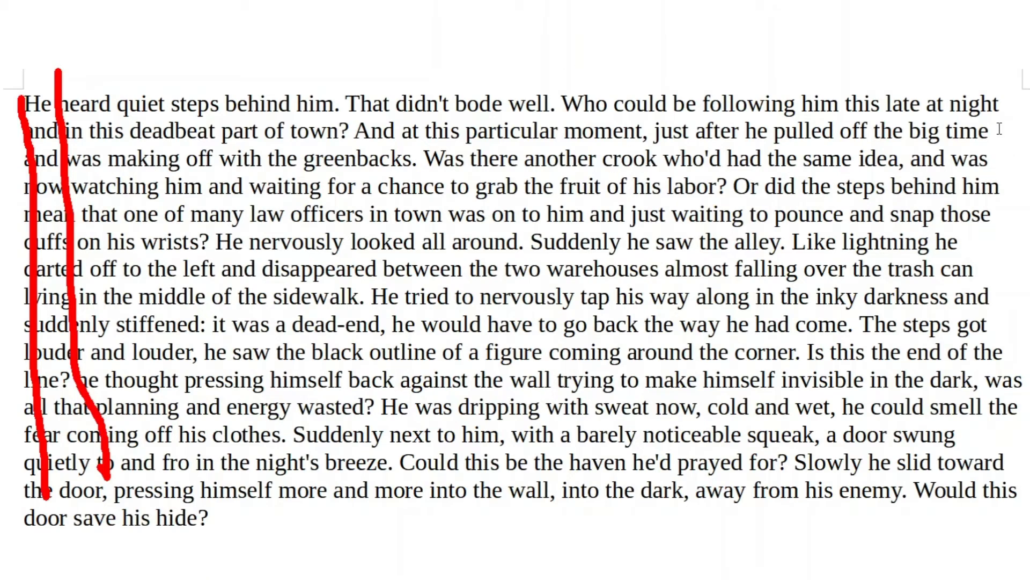
mouse_move(1003, 118)
mouse_down()
mouse_move(1015, 146)
mouse_move(987, 177)
mouse_move(1022, 202)
mouse_move(940, 272)
mouse_move(1017, 337)
mouse_up()
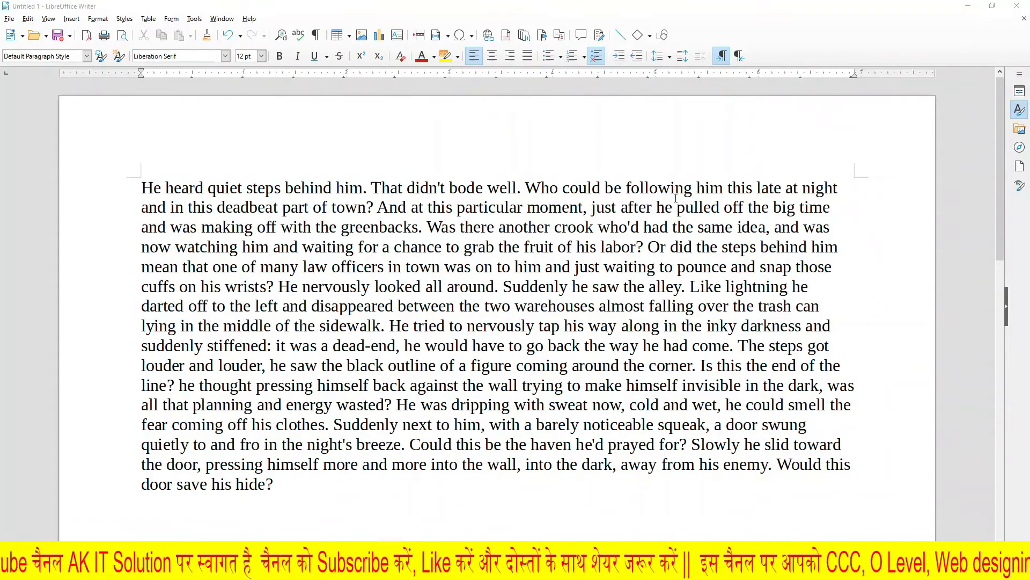
Step: Select the whole dummy text paragraph and set its alignment to Right
drag(24, 103, 715, 132)
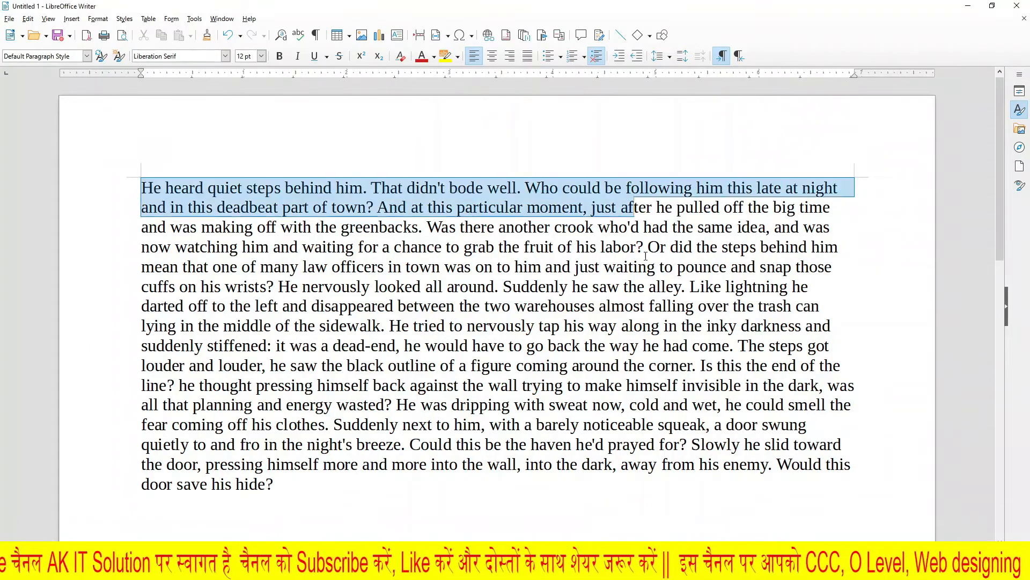
drag(646, 256, 142, 507)
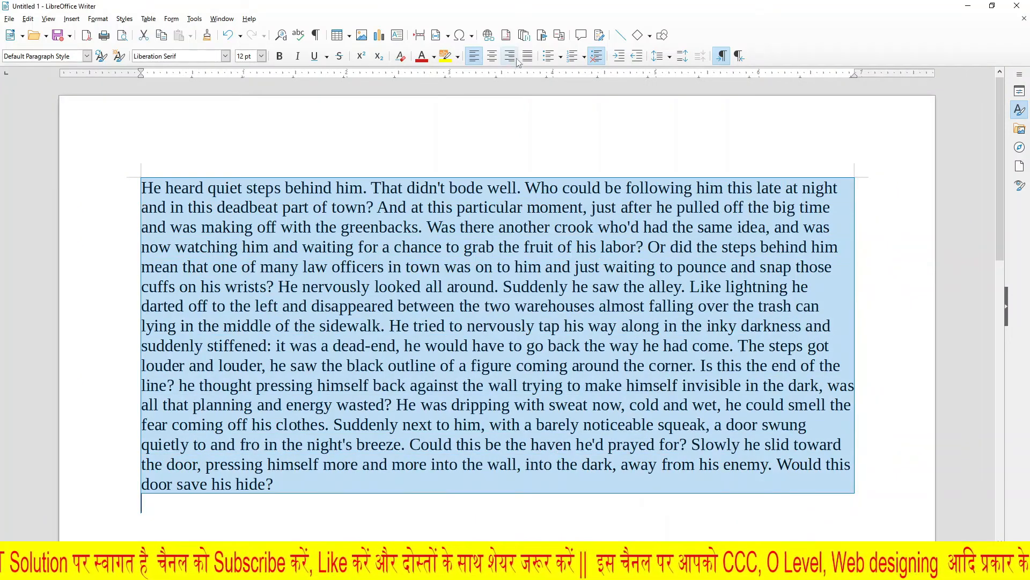
click(98, 18)
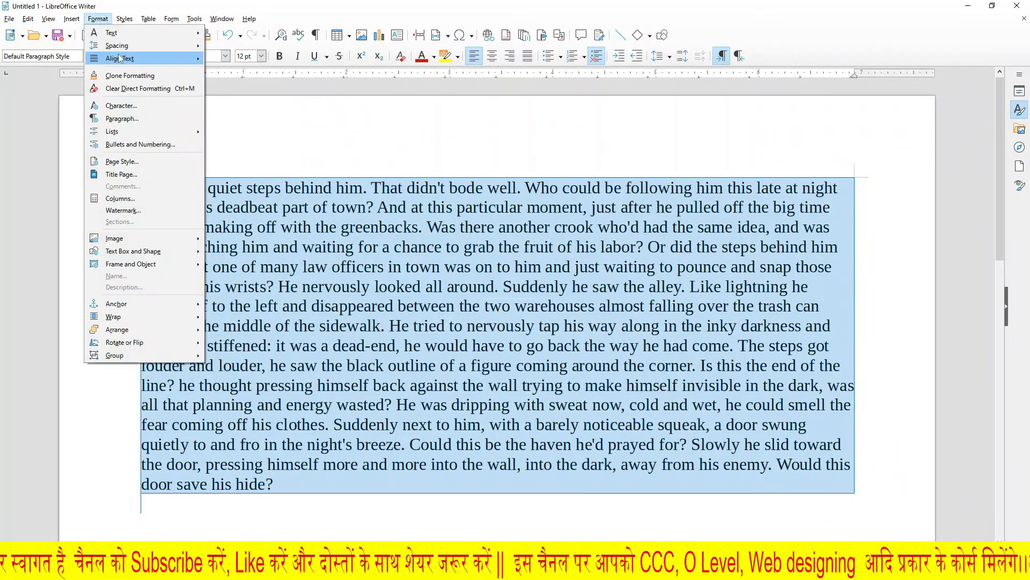
mouse_move(119, 58)
click(619, 220)
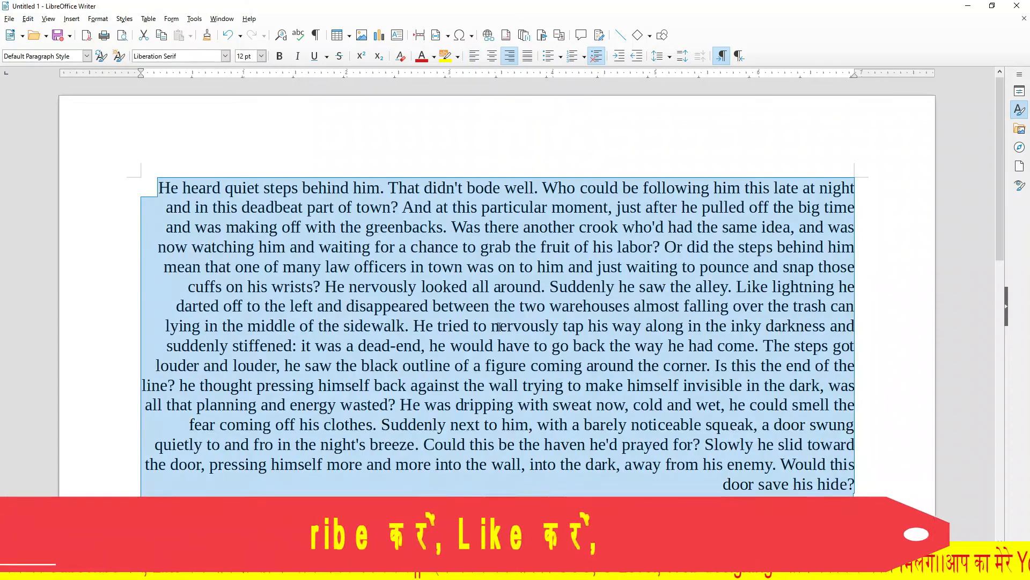
click(499, 327)
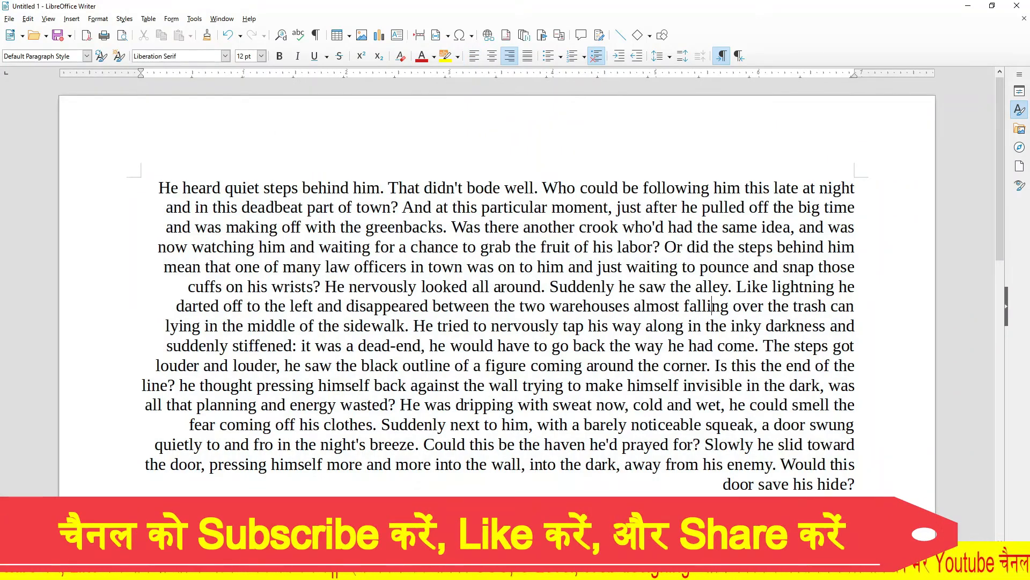
drag(859, 187, 885, 483)
mouse_move(167, 194)
mouse_down()
mouse_move(188, 211)
mouse_move(177, 293)
mouse_move(222, 397)
mouse_move(183, 446)
mouse_up()
Step: Select the whole document text and set its alignment to Justified
key(ctrl+a)
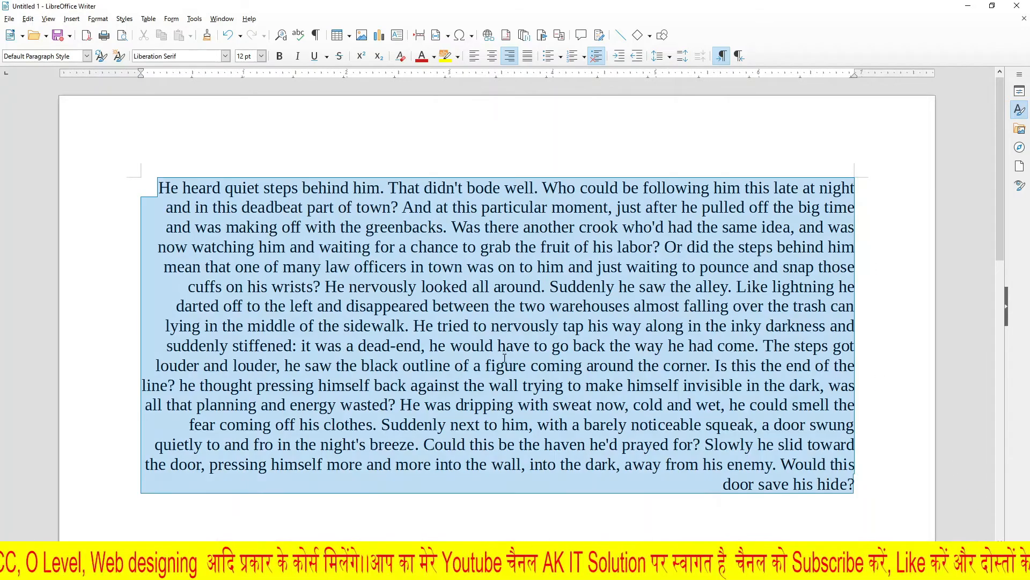
click(98, 19)
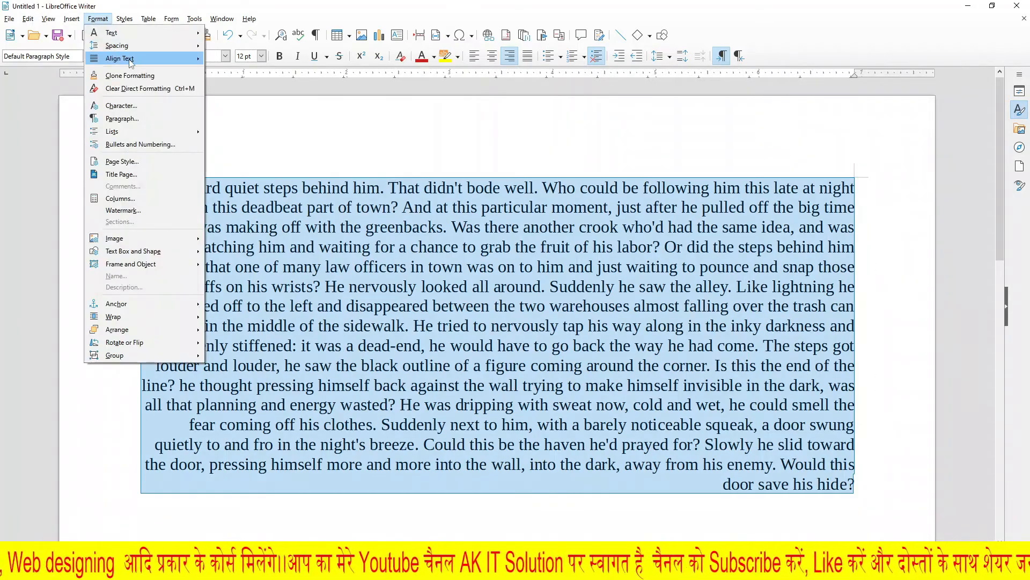
mouse_move(120, 58)
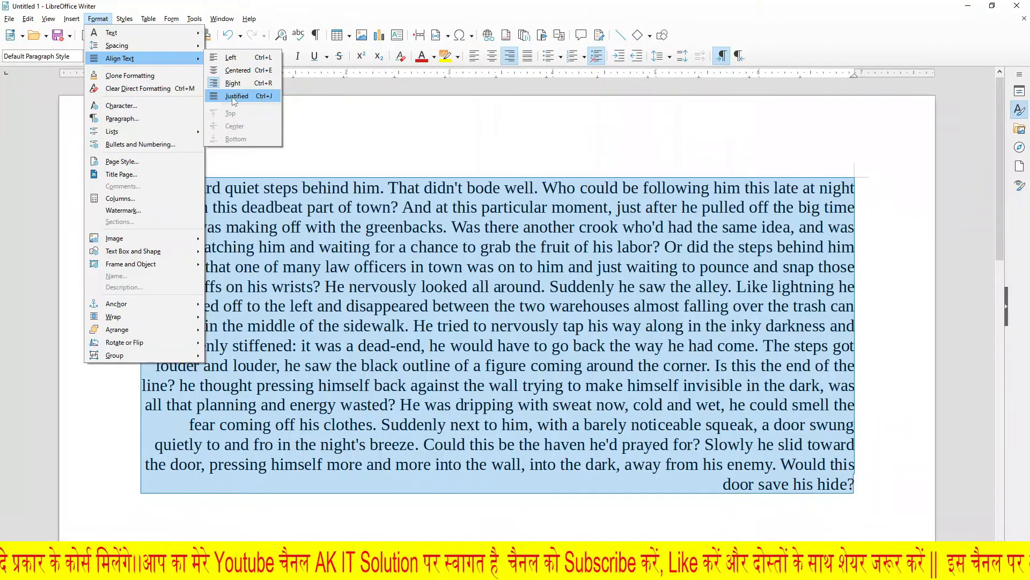
click(524, 219)
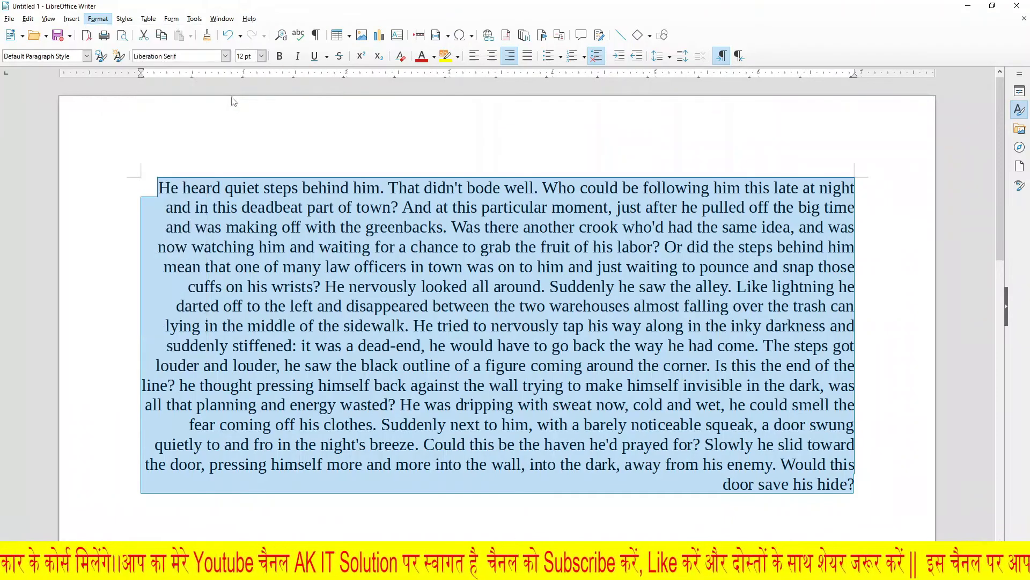
click(343, 304)
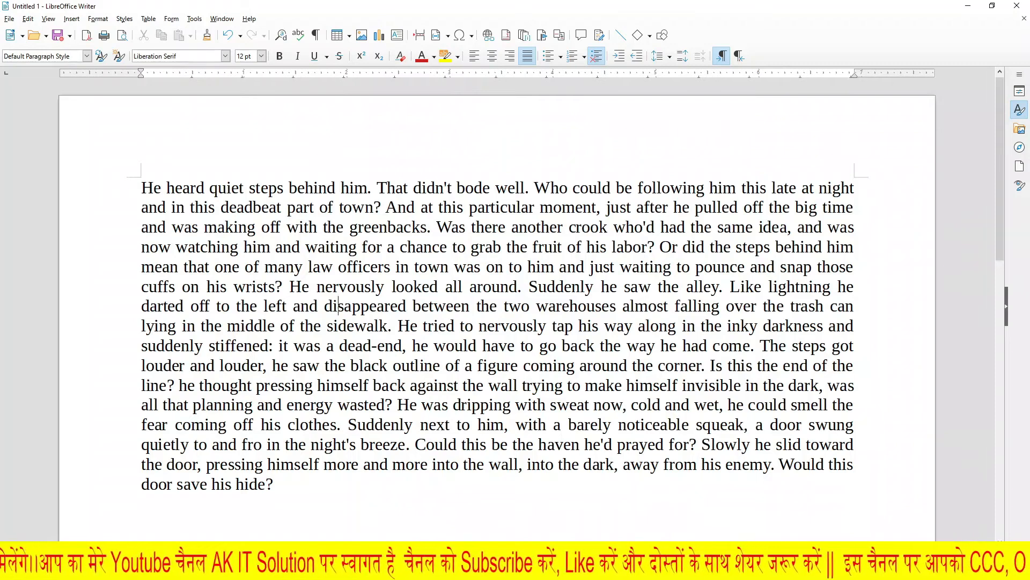
mouse_move(845, 187)
mouse_down()
mouse_move(864, 188)
mouse_move(865, 475)
mouse_up()
mouse_move(131, 185)
mouse_down()
mouse_move(140, 446)
mouse_move(122, 487)
mouse_move(108, 483)
mouse_up()
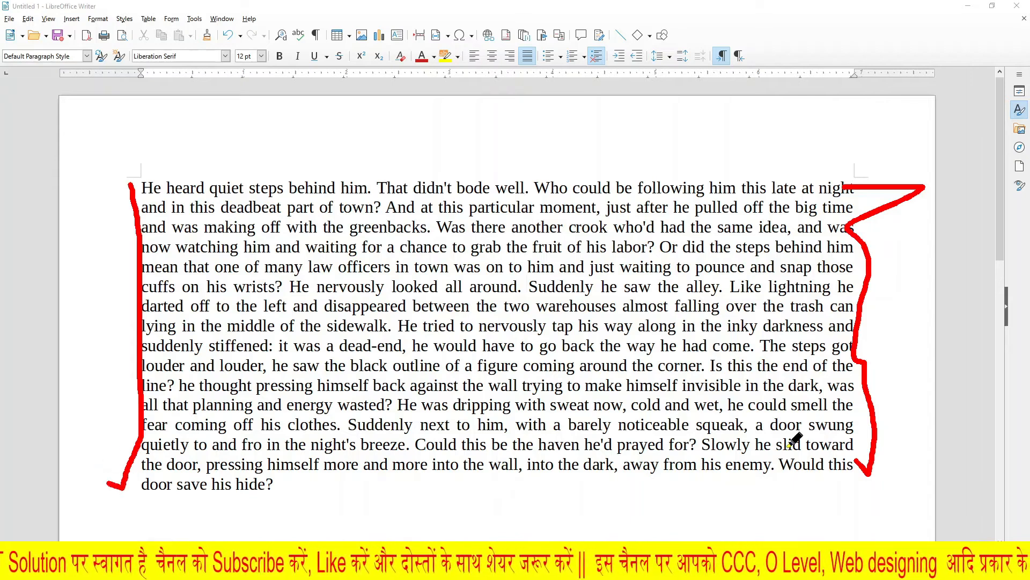
key(Escape)
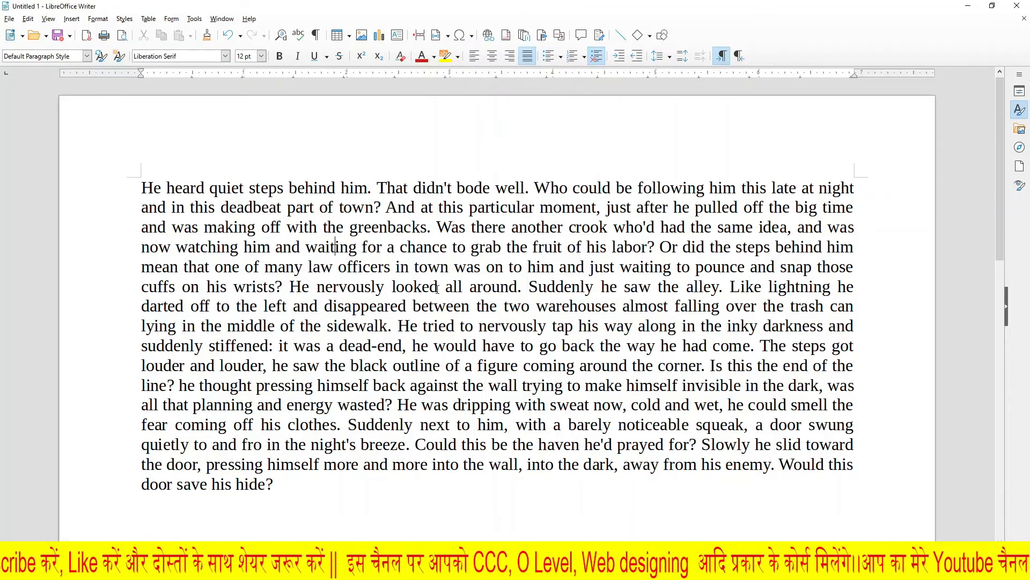
click(98, 19)
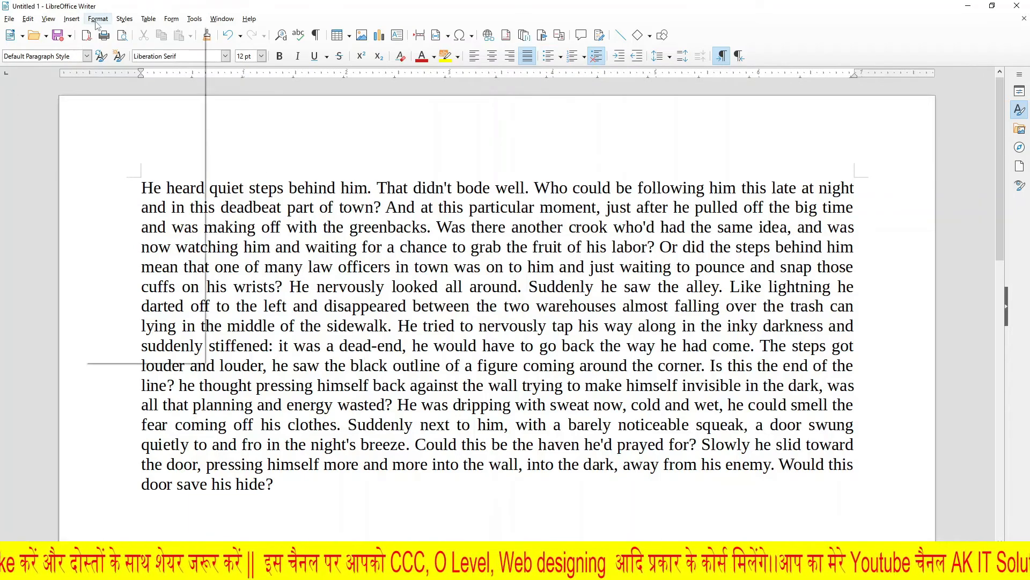
mouse_move(122, 62)
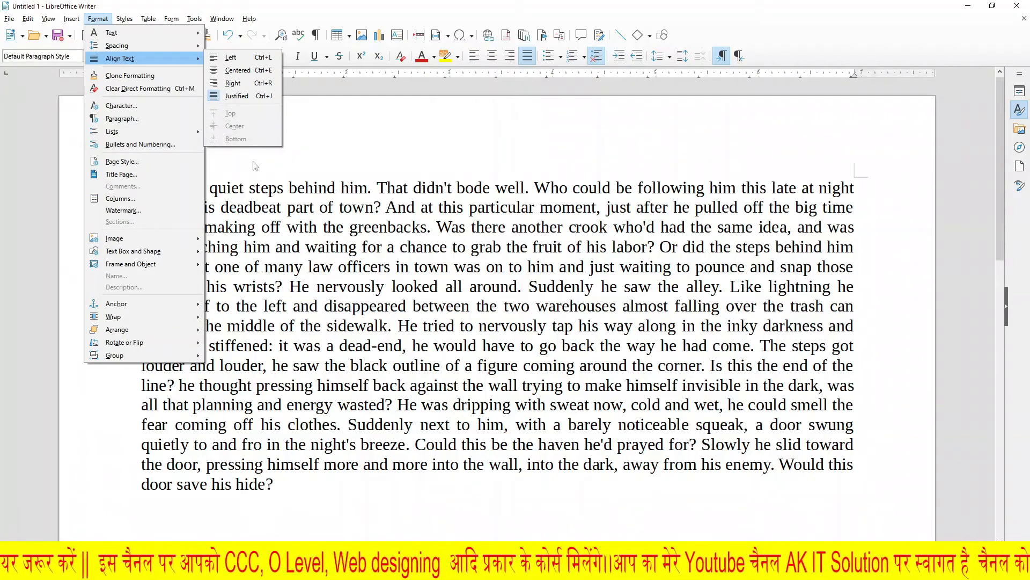
click(288, 329)
Step: Insert a table with four columns and three rows below the dummy text paragraph
scroll(270, 360, down, 3)
click(317, 327)
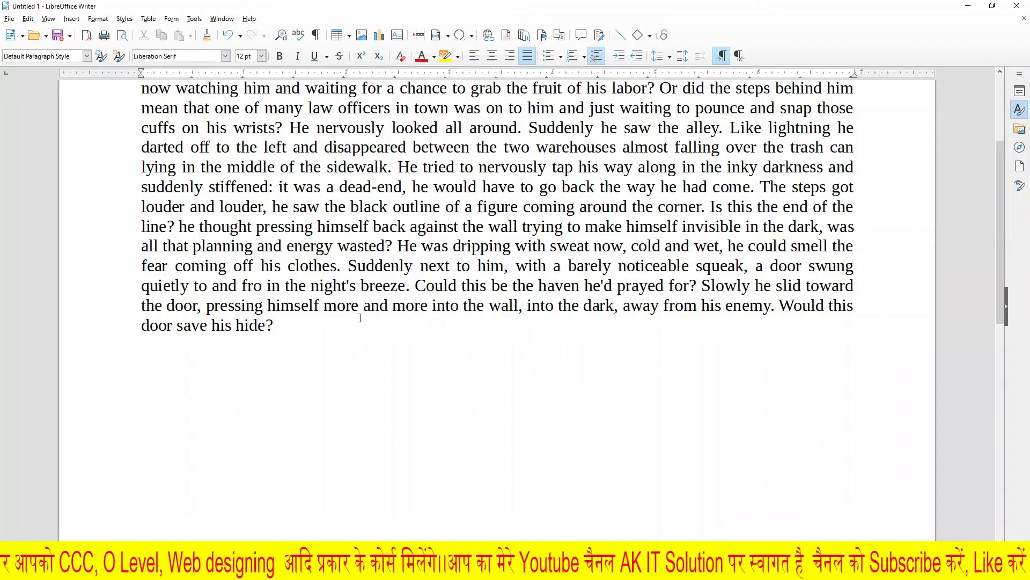
click(348, 35)
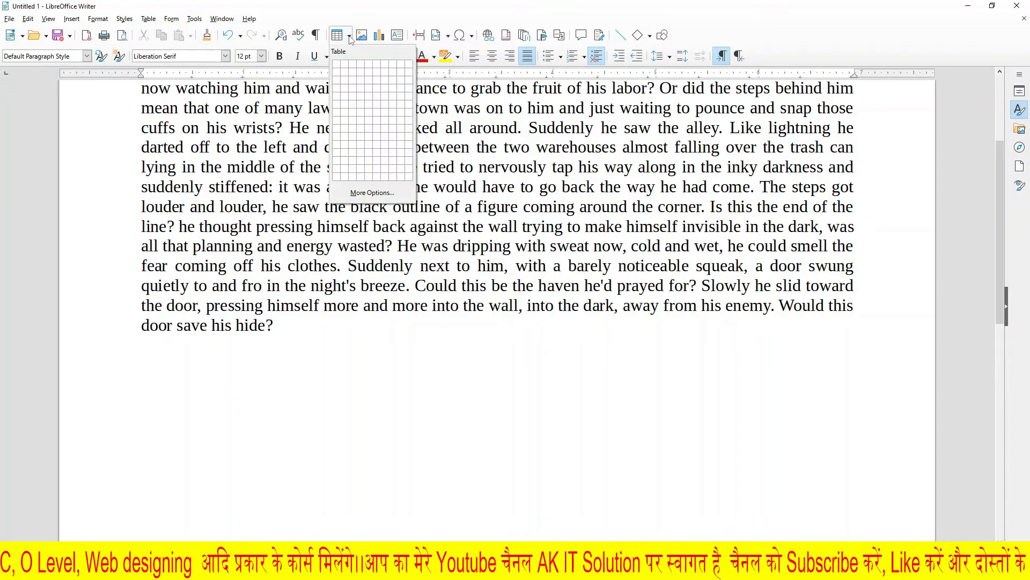
click(359, 81)
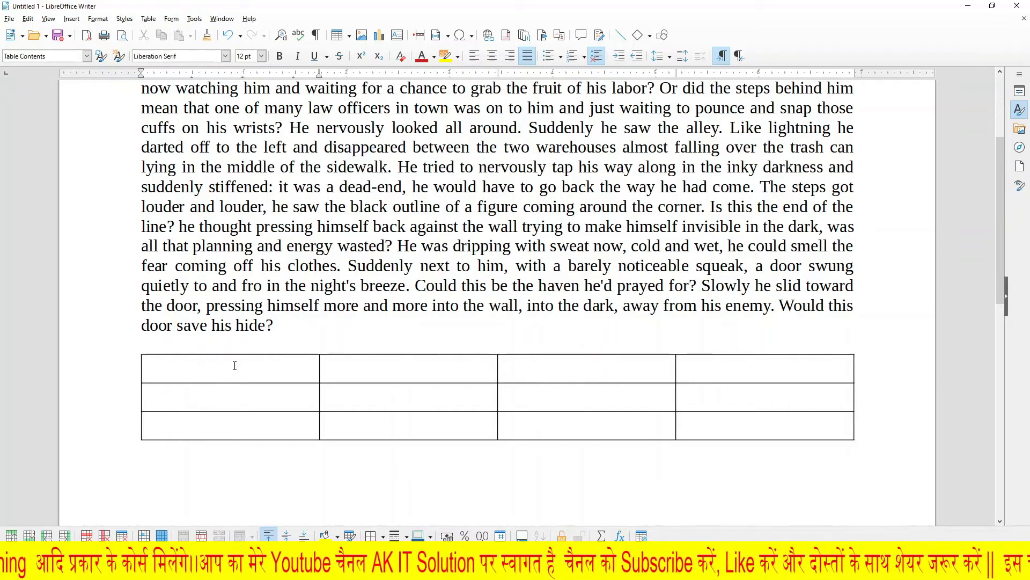
Step: Make all three table rows taller by adding two blank lines to each cell of the first column
key(Return)
key(Return)
click(235, 431)
key(Return)
key(Return)
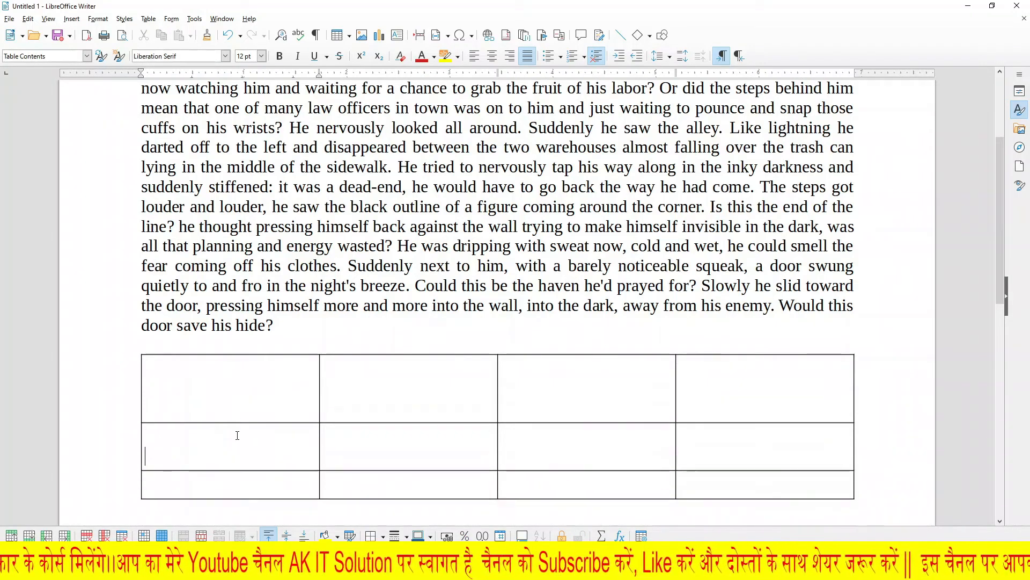
click(237, 498)
key(Return)
key(Return)
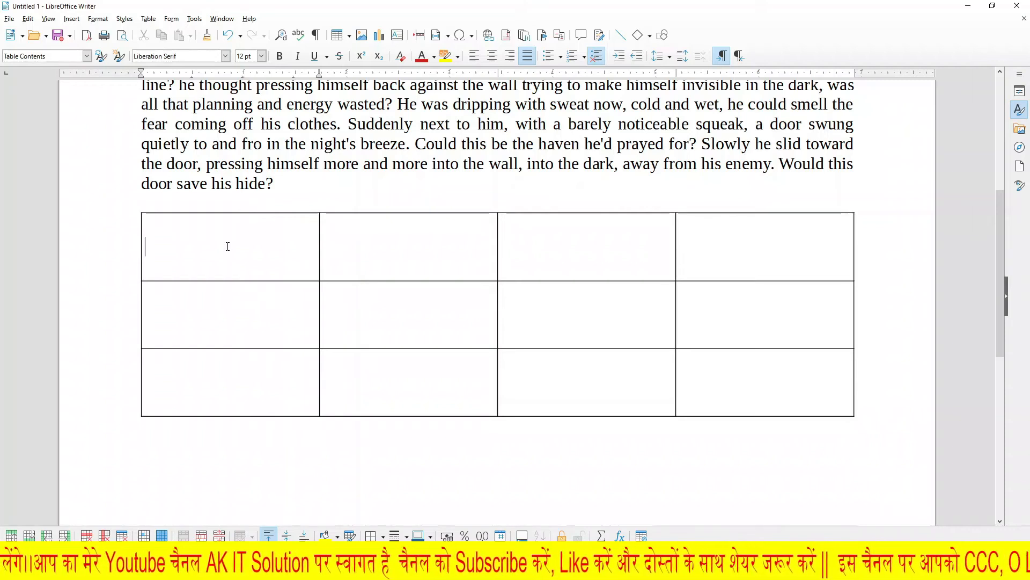
Step: Fill the first row's first three cells with "Ak it solutjion", "welcome" and "Hindi youtube channel", starting the first text on its cell's second line
text(Ak it solutjion)
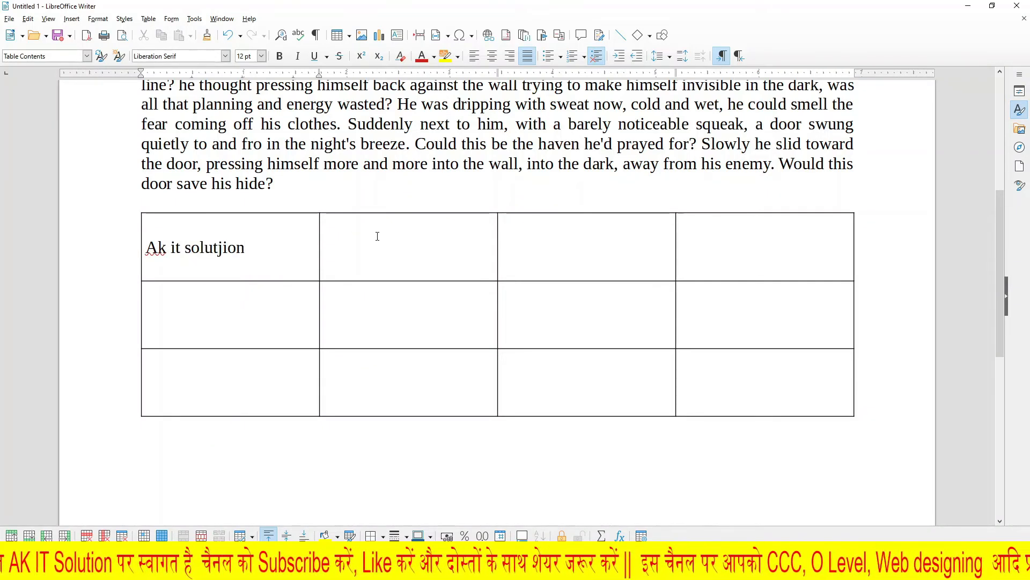
click(379, 244)
text(welcome)
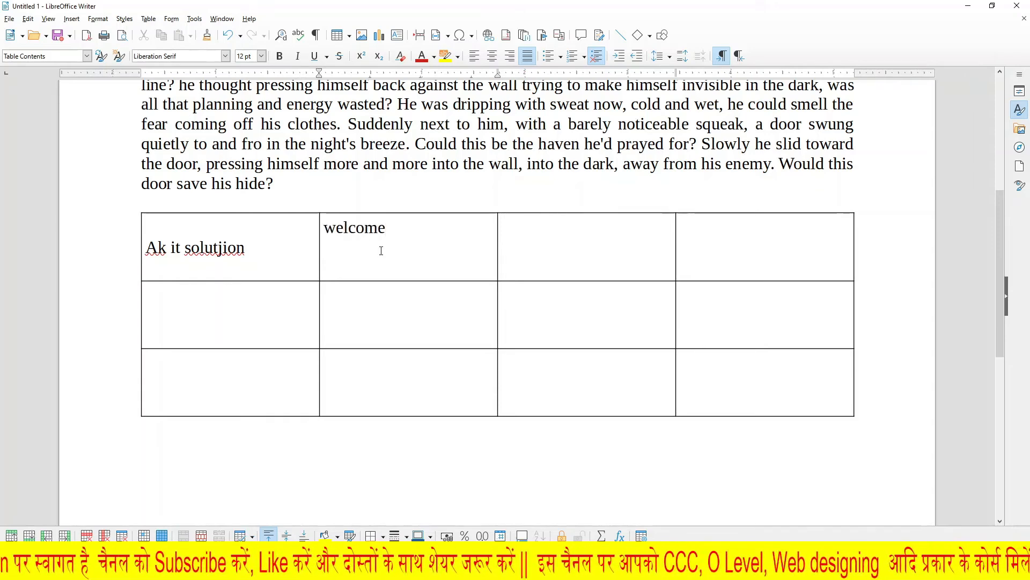
click(553, 252)
text(hindi yhout)
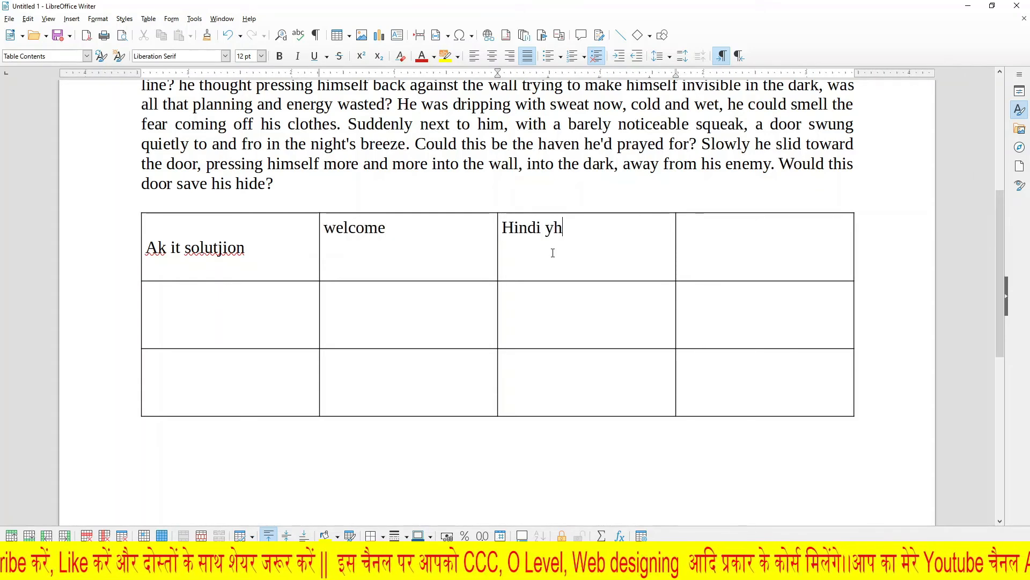
key(BackSpace)
key(BackSpace)
key(BackSpace)
key(BackSpace)
text(outube channel)
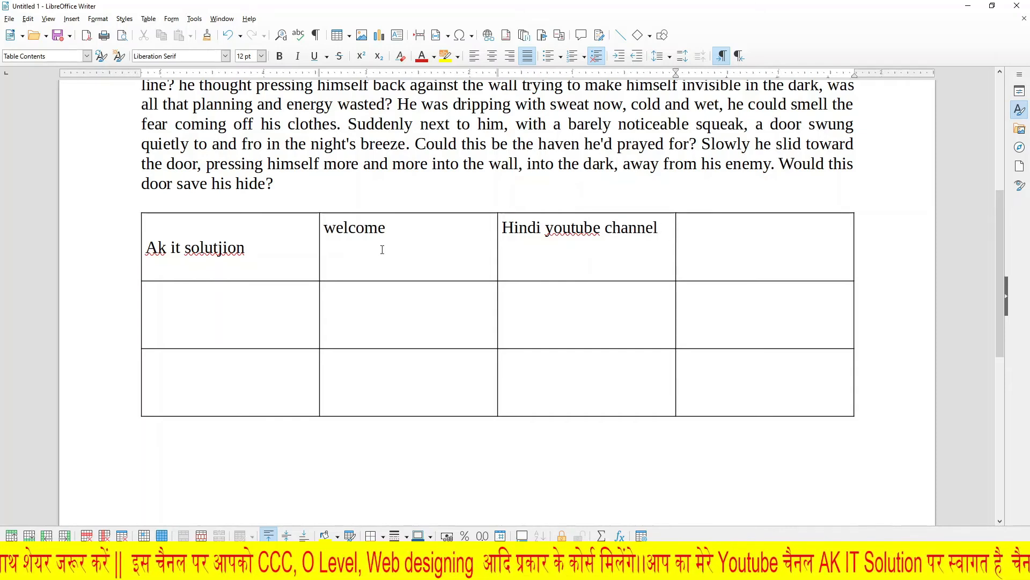
click(333, 567)
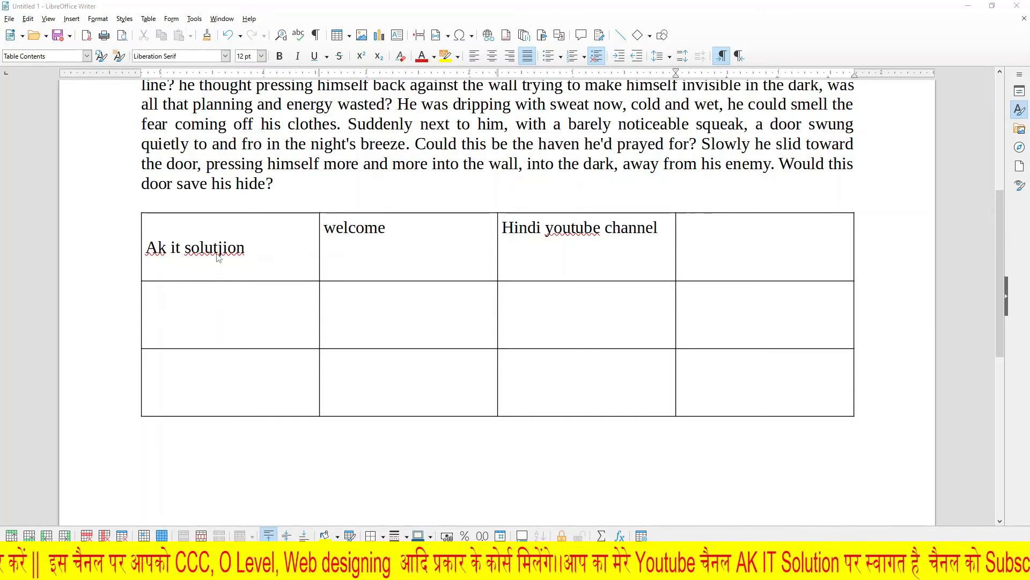
mouse_move(235, 256)
mouse_down()
mouse_move(248, 265)
mouse_move(259, 241)
mouse_up()
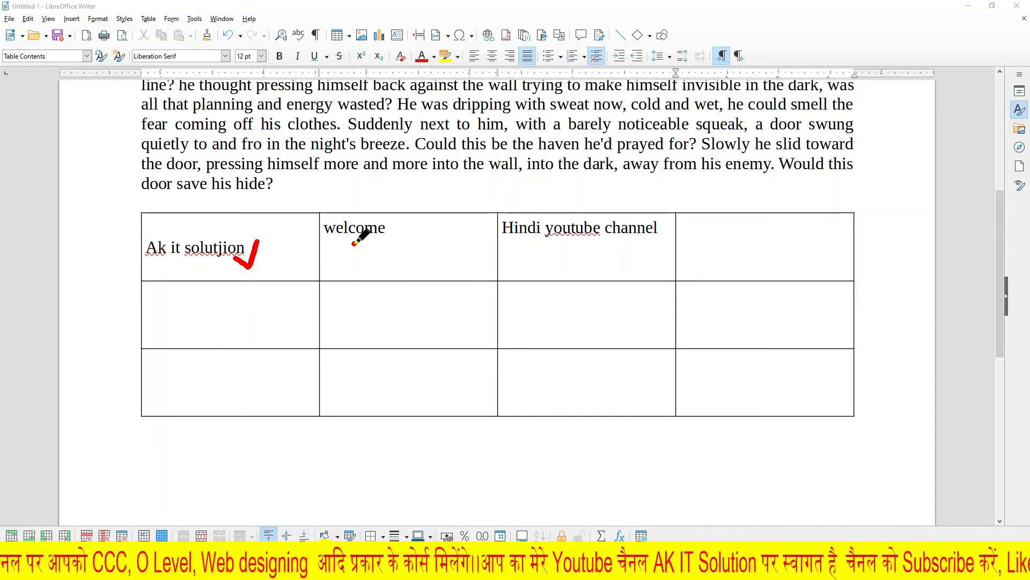
drag(353, 242, 408, 225)
drag(542, 242, 583, 230)
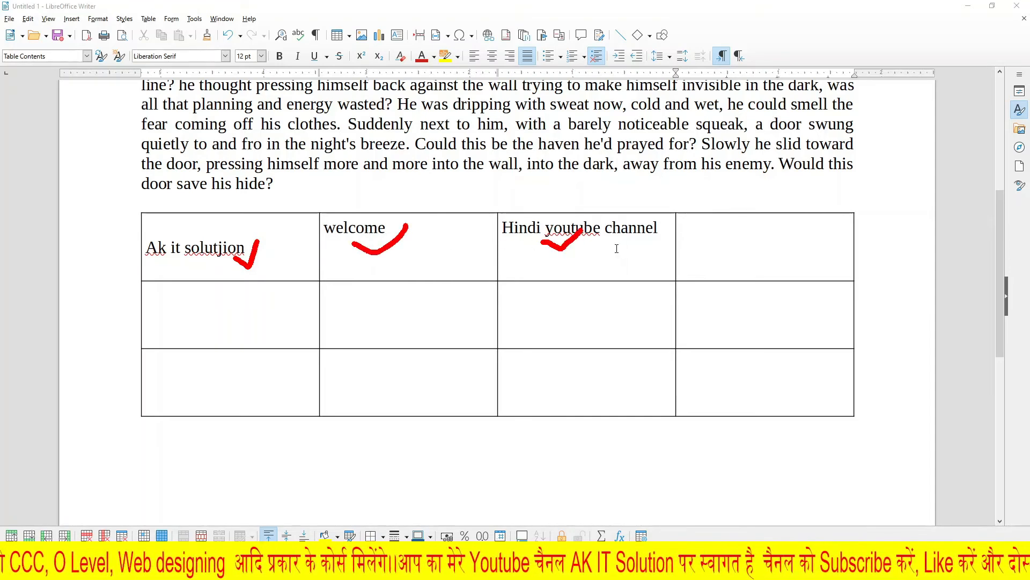
click(907, 563)
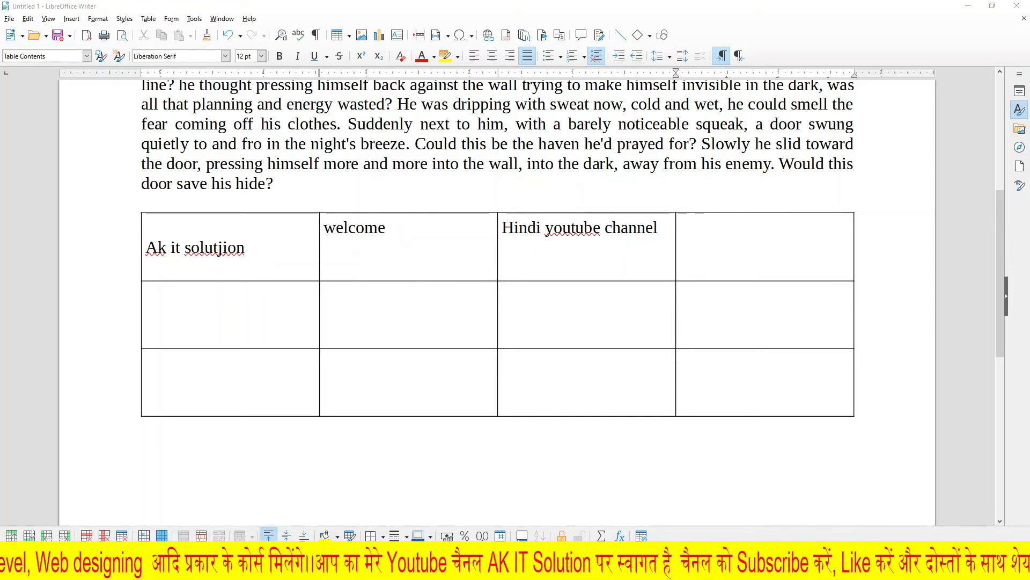
Step: Select "welcome" in the second cell of the first row and set its vertical alignment to Center
drag(386, 228, 324, 226)
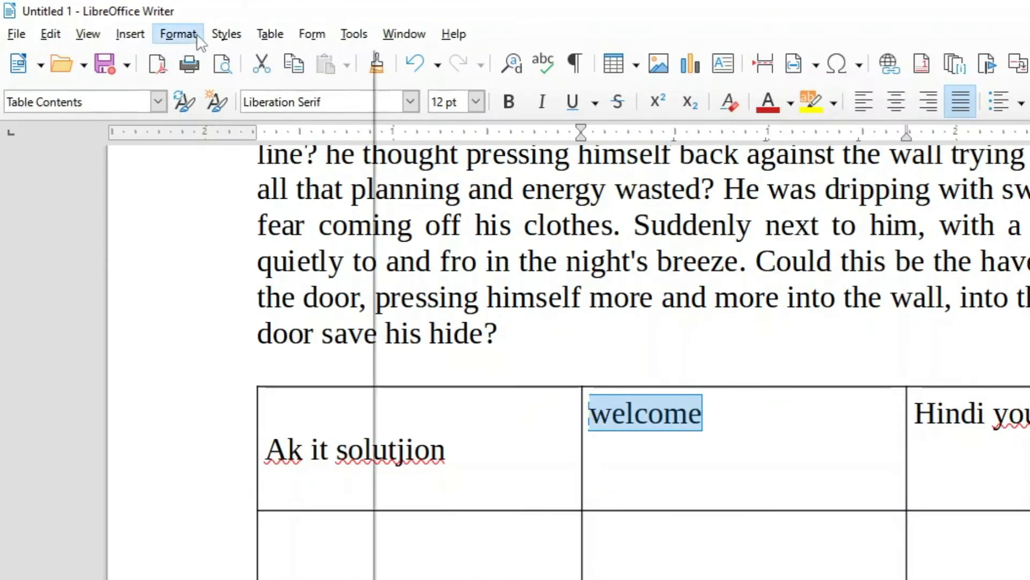
click(178, 34)
mouse_move(249, 111)
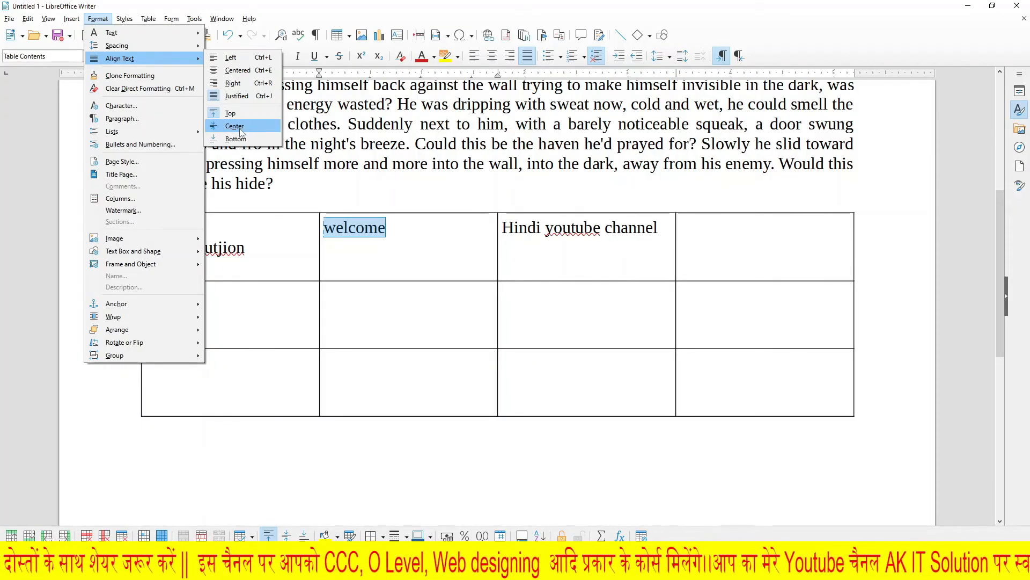
click(234, 126)
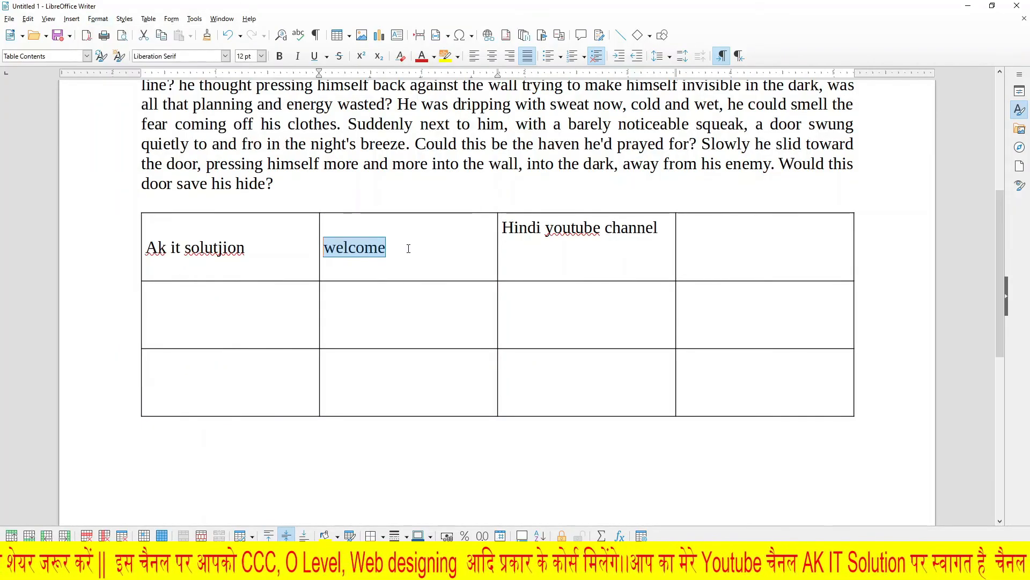
Step: Set the vertical alignment of the selected "welcome" cell to Bottom
click(97, 19)
mouse_move(203, 59)
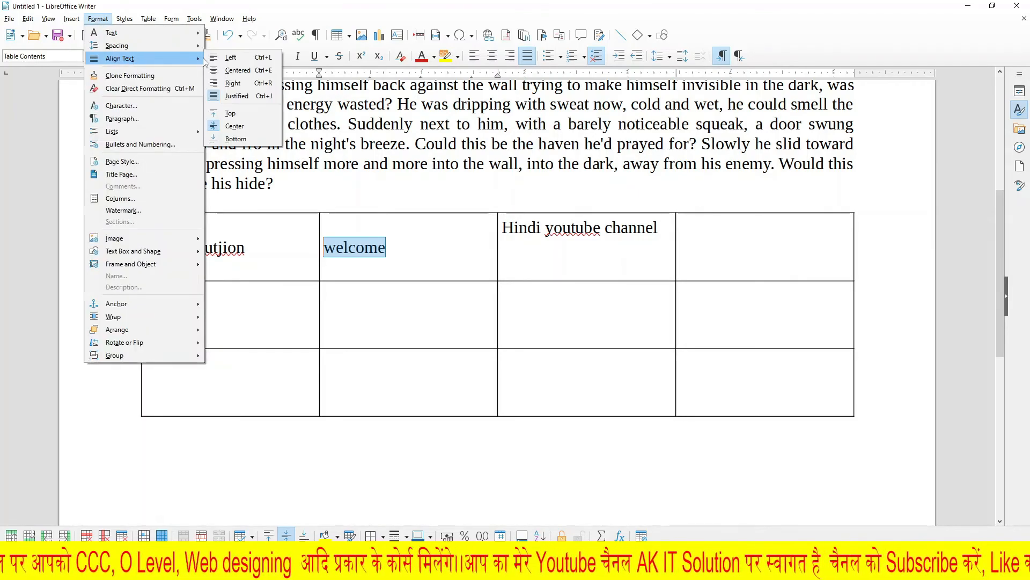
click(235, 138)
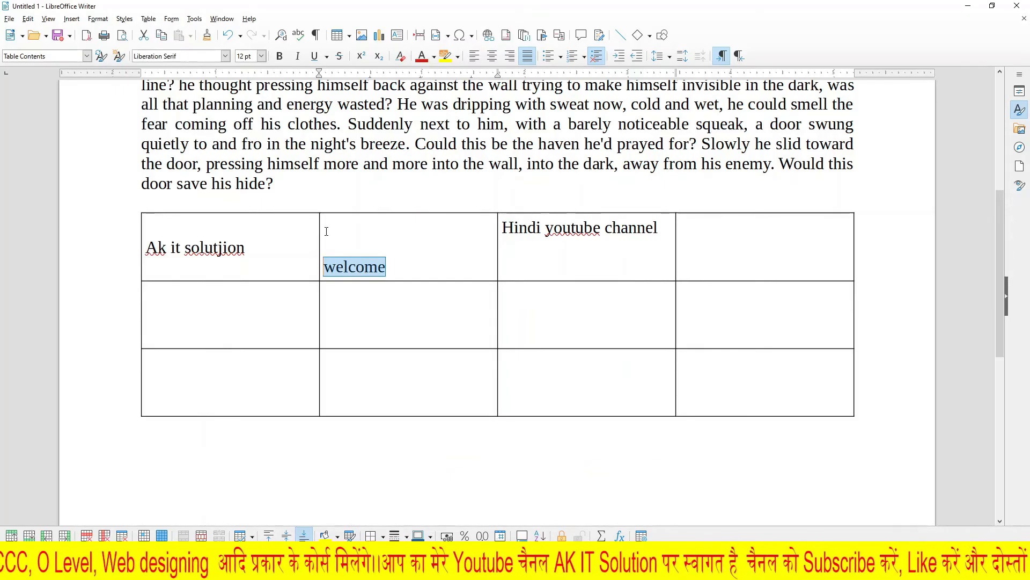
Step: Set the vertical alignment of the selected "welcome" cell to Top and clear the text selection
click(98, 19)
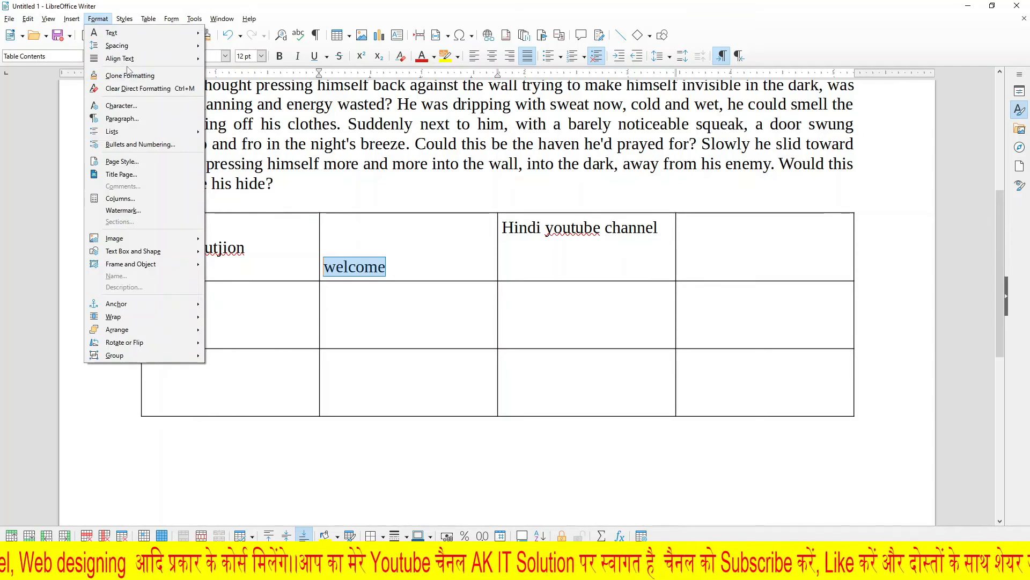
mouse_move(134, 60)
click(236, 112)
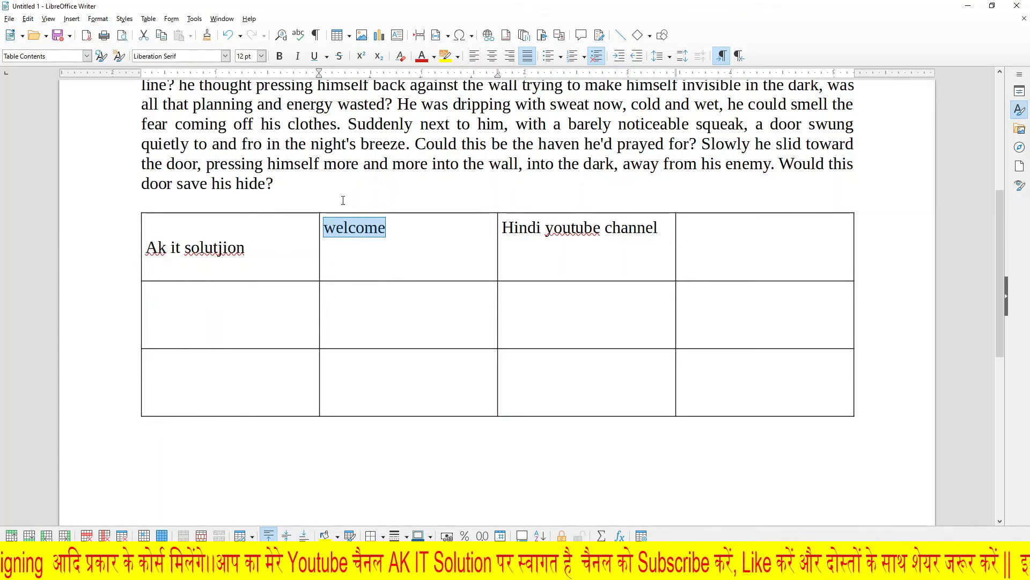
click(404, 257)
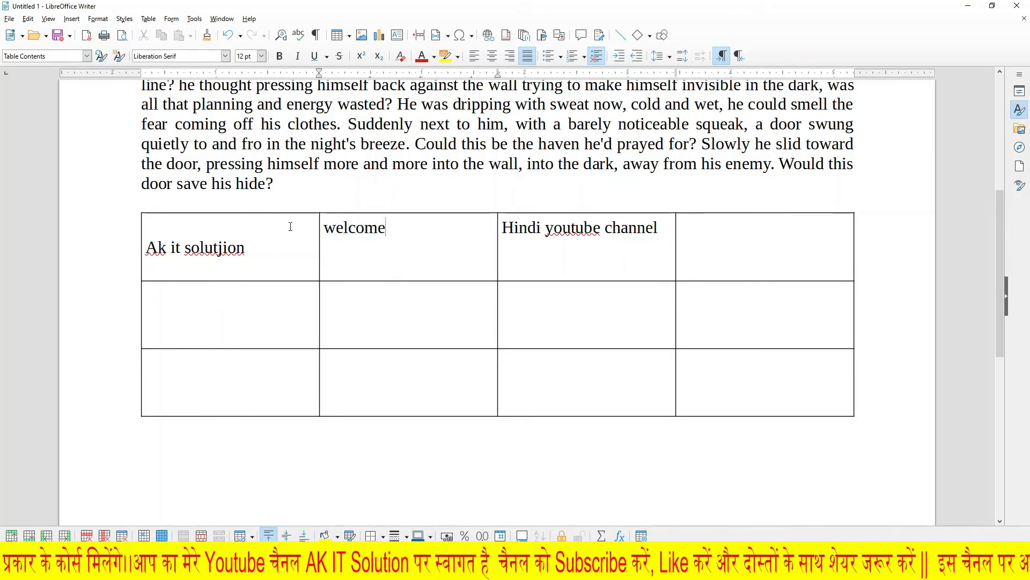
scroll(290, 226, up, 5)
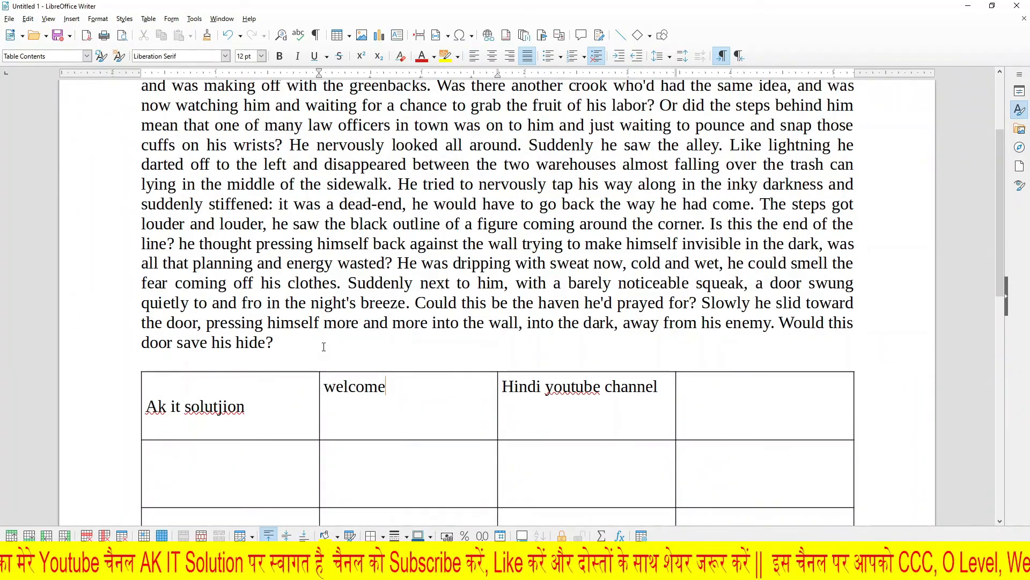
scroll(319, 341, up, 3)
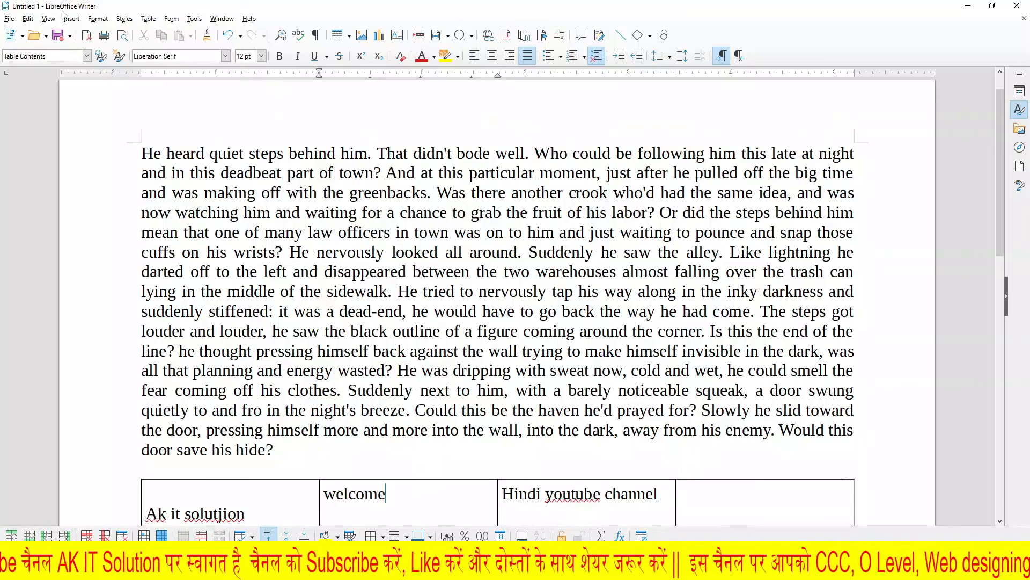
click(98, 19)
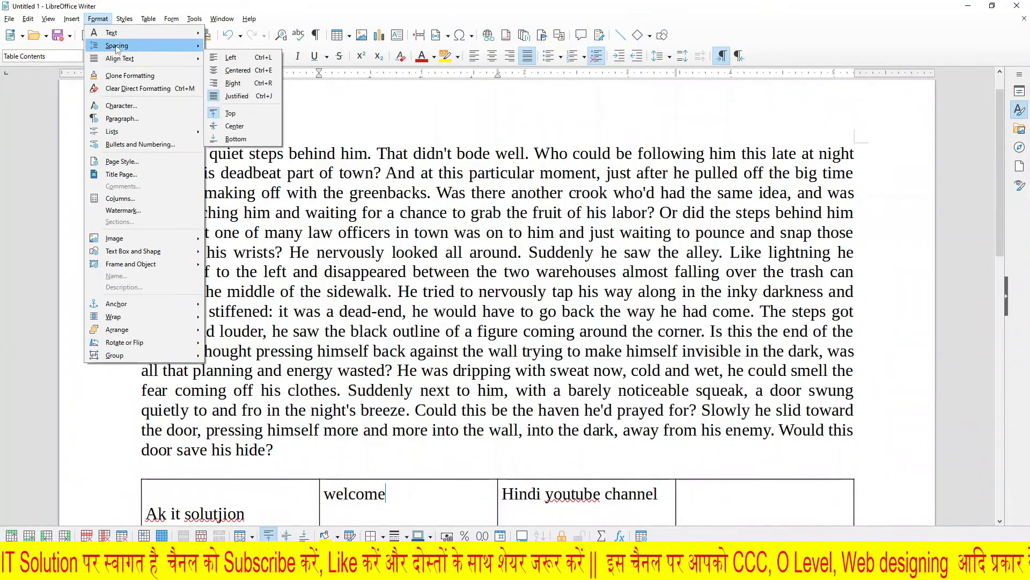
mouse_move(112, 47)
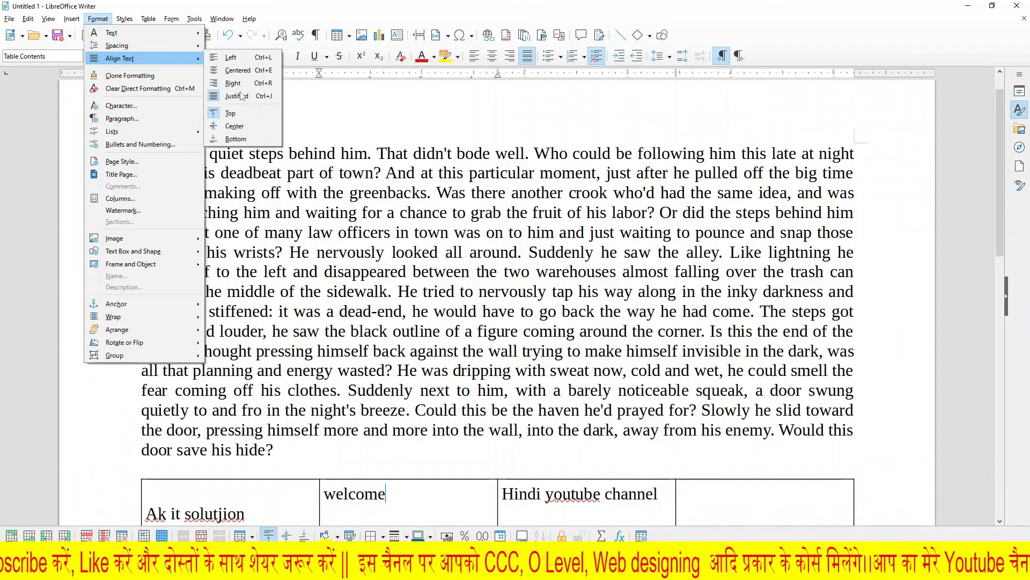
click(104, 20)
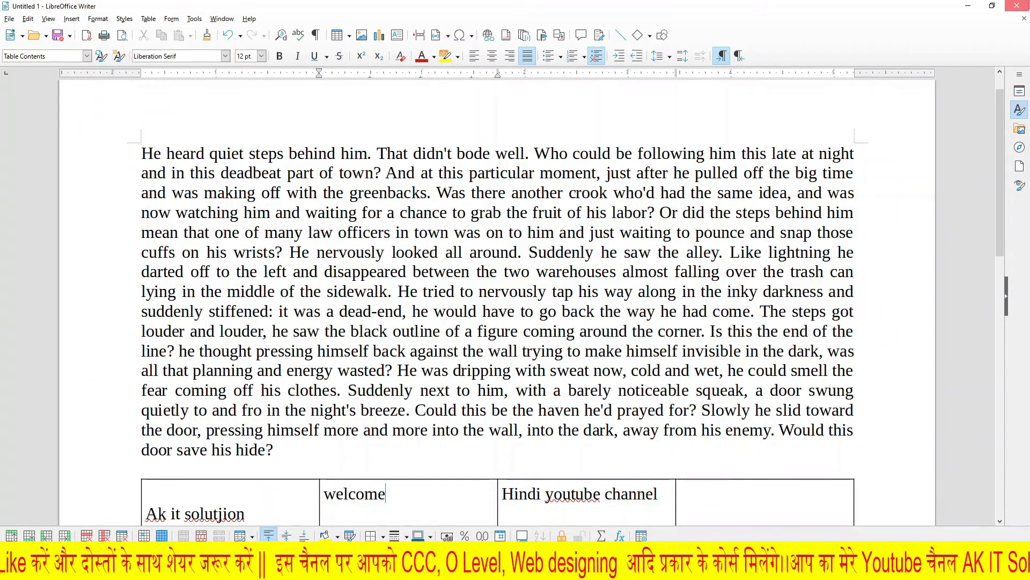
Step: Close the document window
click(1017, 6)
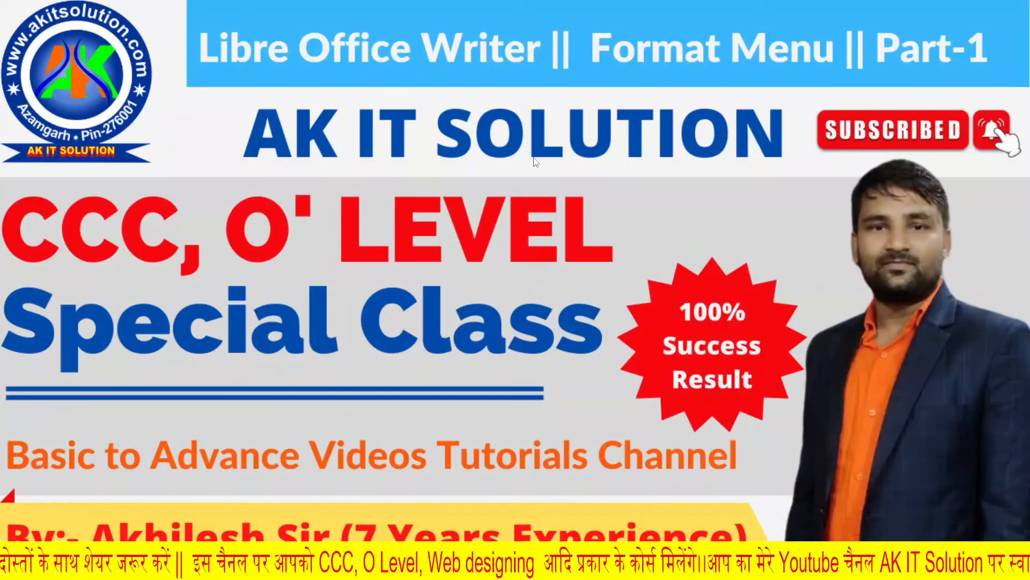